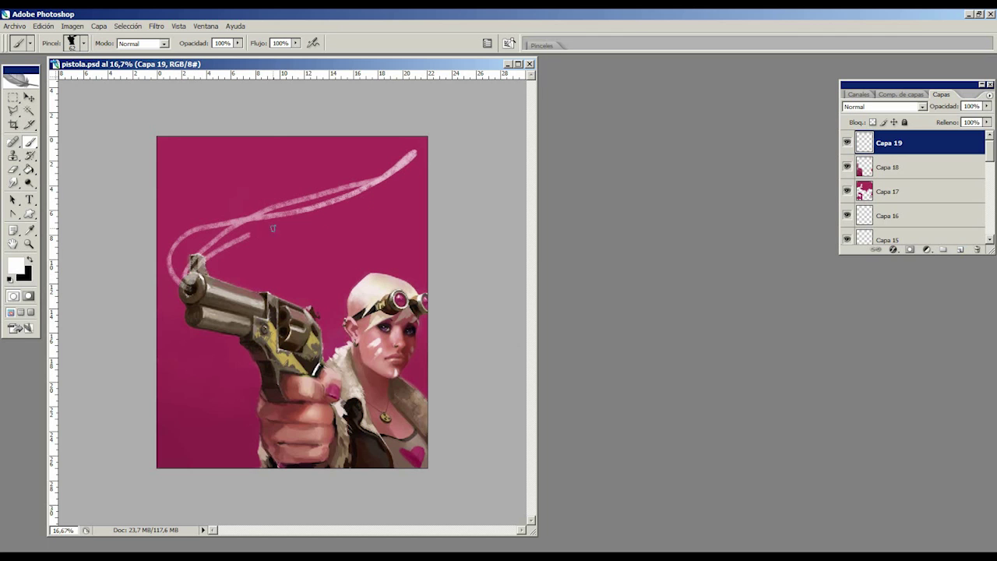
# - Sketch the remaining white smoke trail lines on Capa 19 towards the upper-right area of the illustration
pyautogui.moveTo(274, 209)
pyautogui.mouseDown()
pyautogui.moveTo(295, 165)
pyautogui.moveTo(347, 137)
pyautogui.mouseUp()
pyautogui.moveTo(287, 231); pyautogui.dragTo(429, 192)
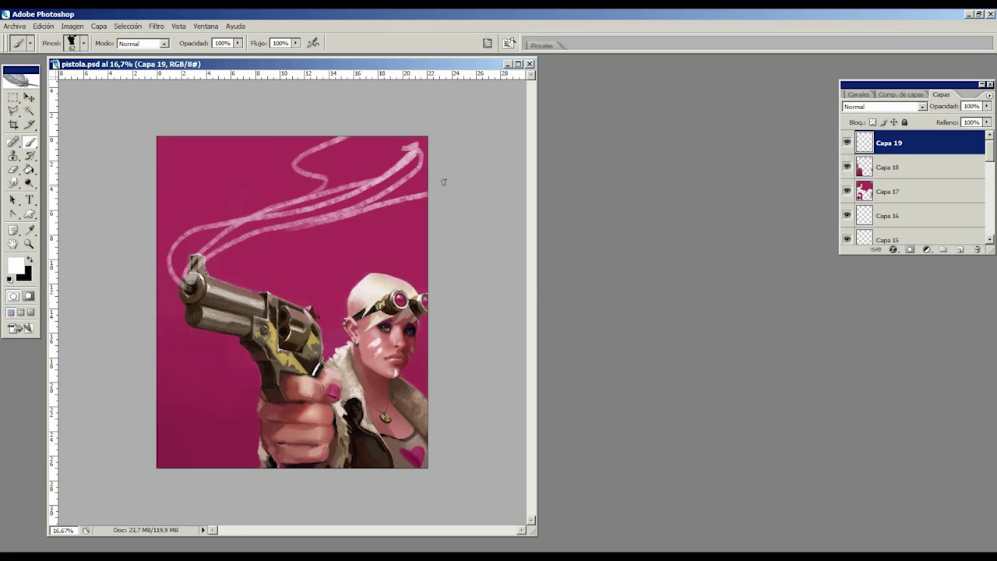
# - Add a new layer above Capa 18, beneath the smoke sketch, and fill it with black
pyautogui.click(926, 176)
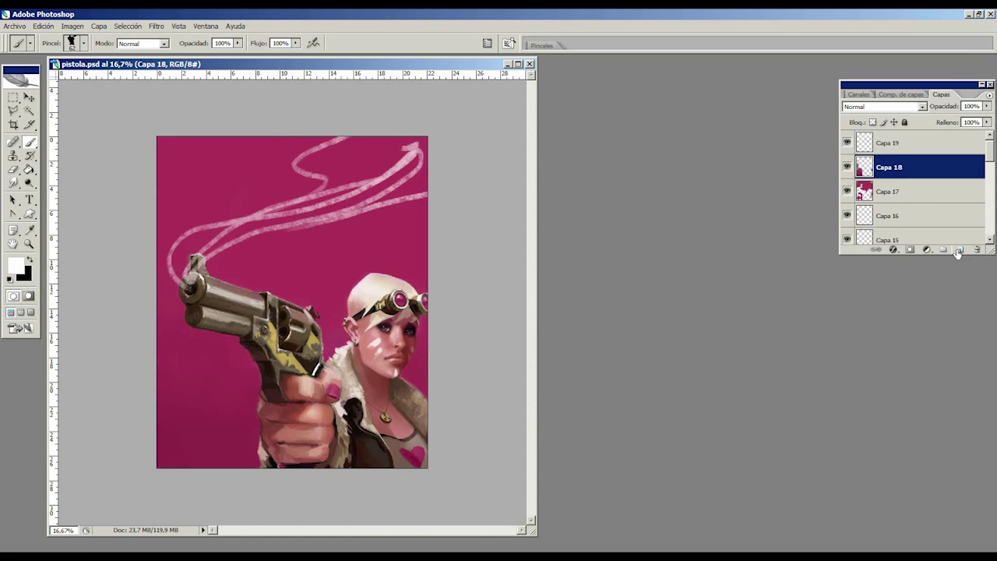
pyautogui.click(960, 251)
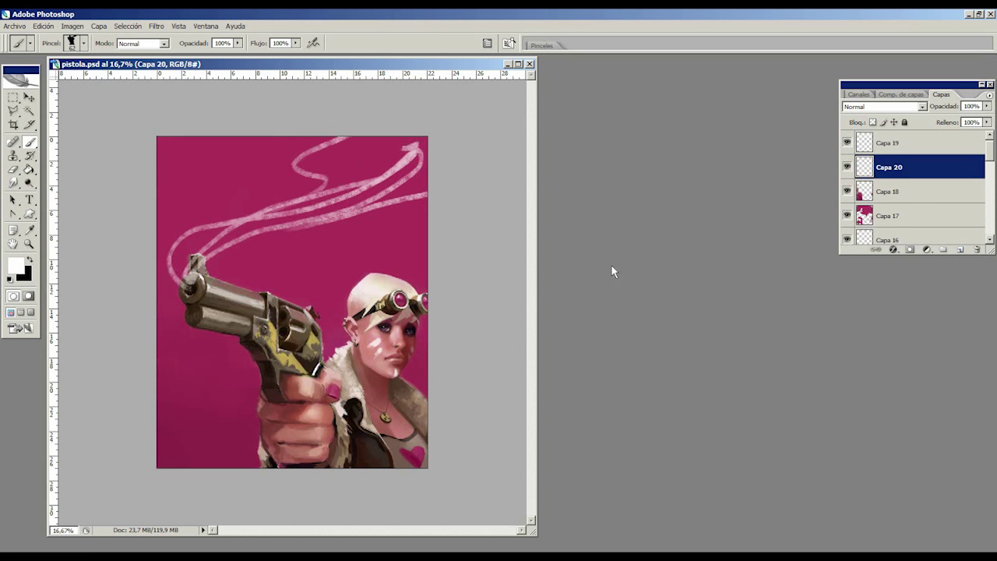
pyautogui.click(29, 262)
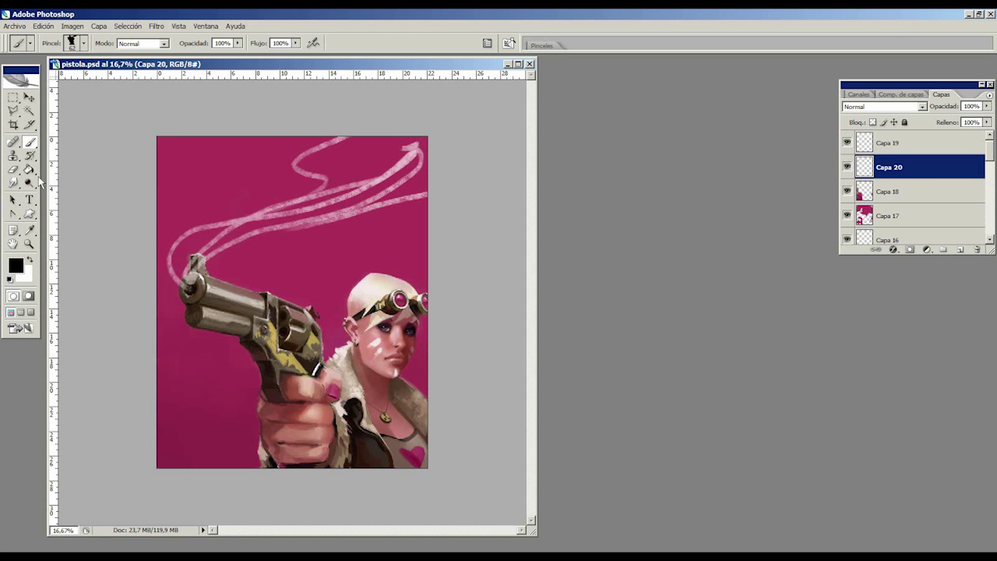
pyautogui.click(29, 169)
pyautogui.click(423, 231)
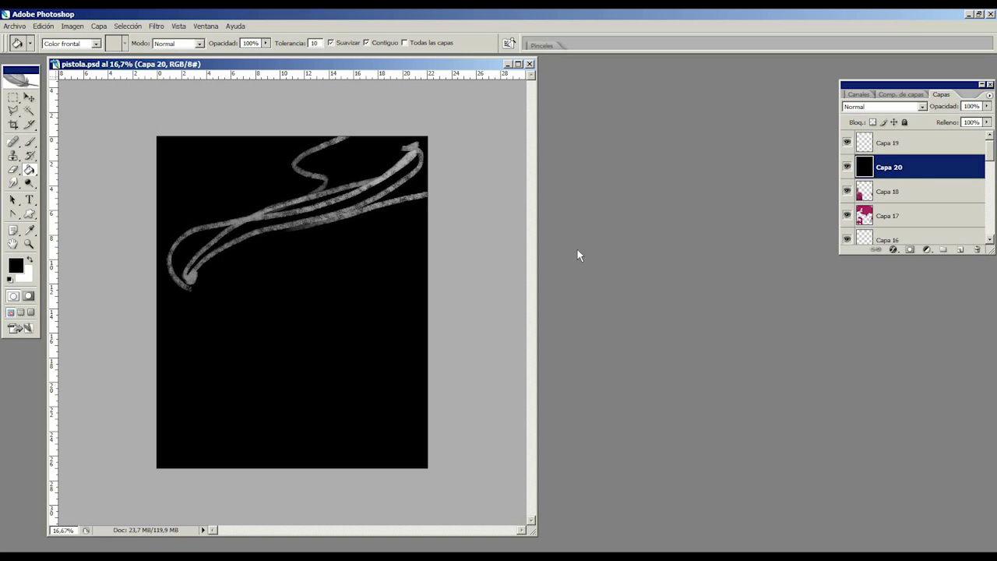
# - Return to Capa 19 and choose the Redondo definido opacidad variable brush with white as the painting colour
pyautogui.click(884, 151)
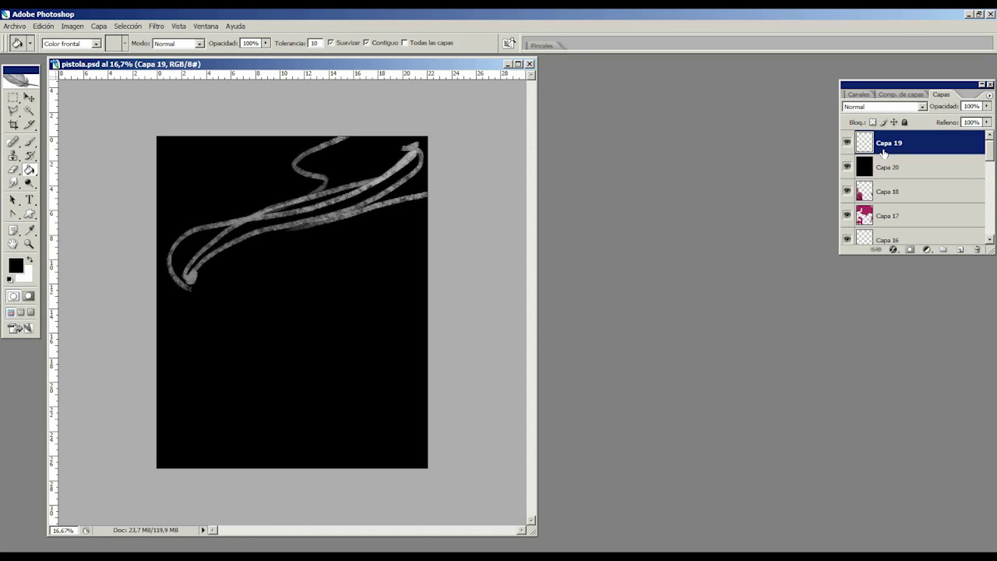
pyautogui.click(29, 259)
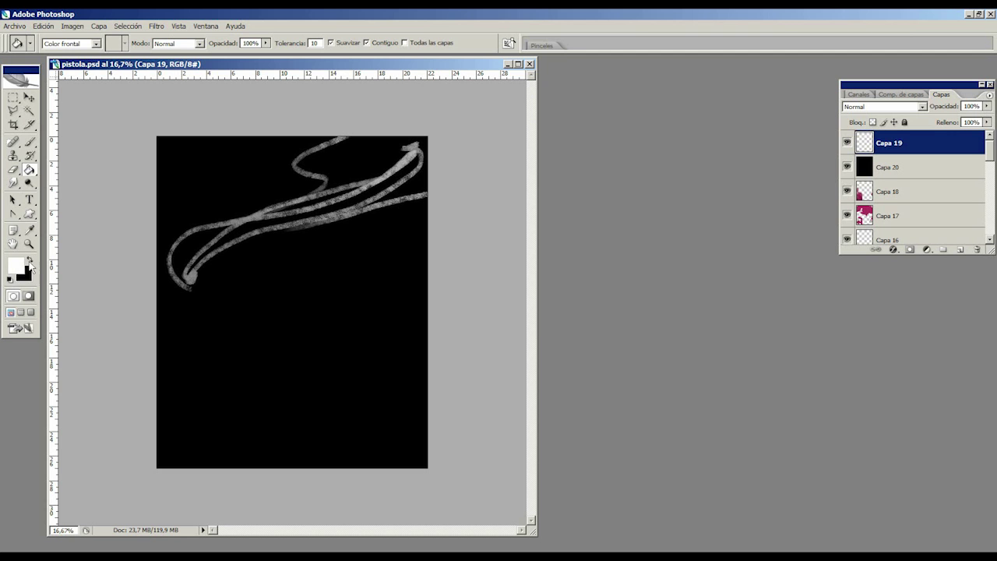
pyautogui.click(31, 142)
pyautogui.click(84, 43)
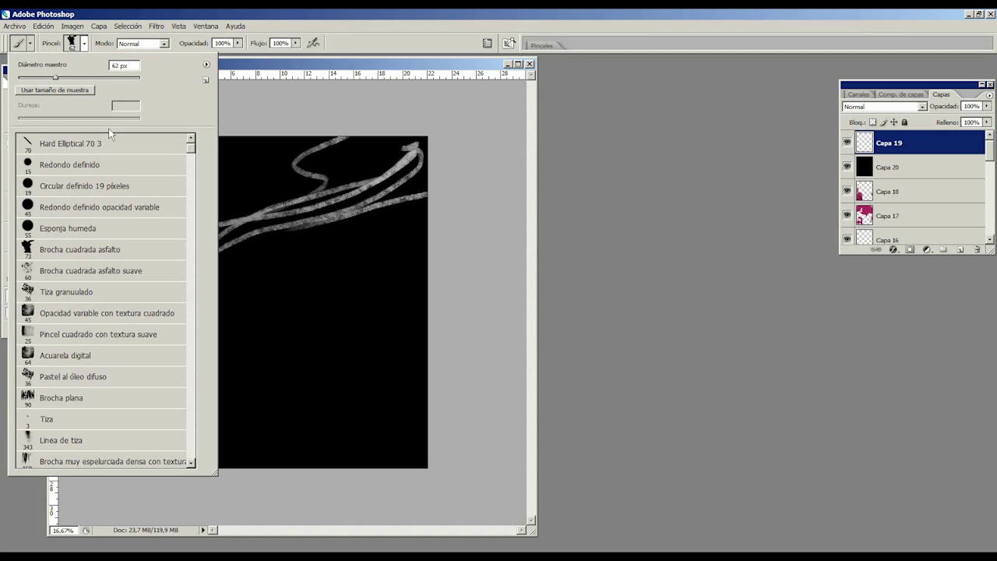
pyautogui.doubleClick(156, 207)
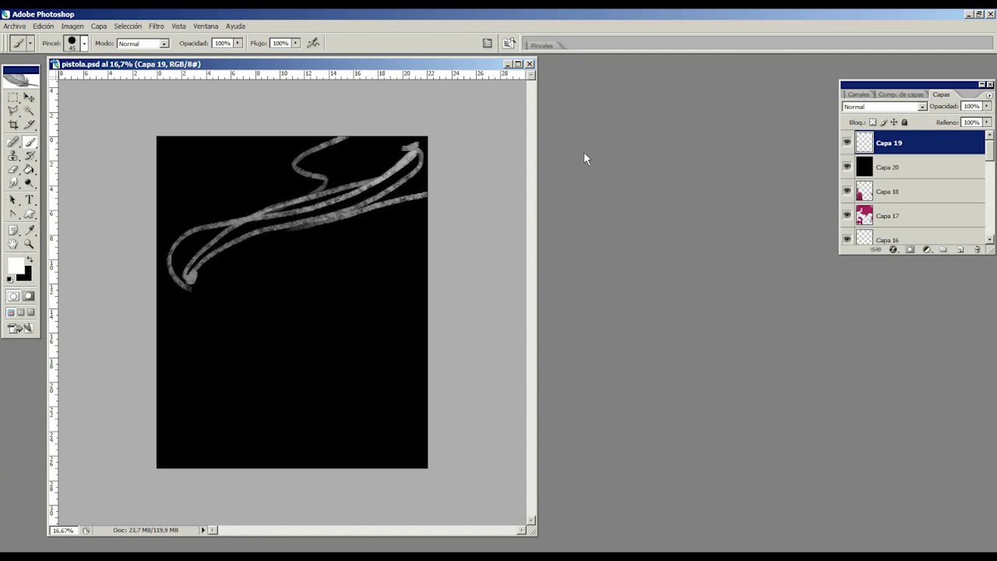
# - Soften the brush tip to 15% hardness with 8% spacing, and flatten and tilt its shape
pyautogui.click(541, 45)
pyautogui.click(562, 75)
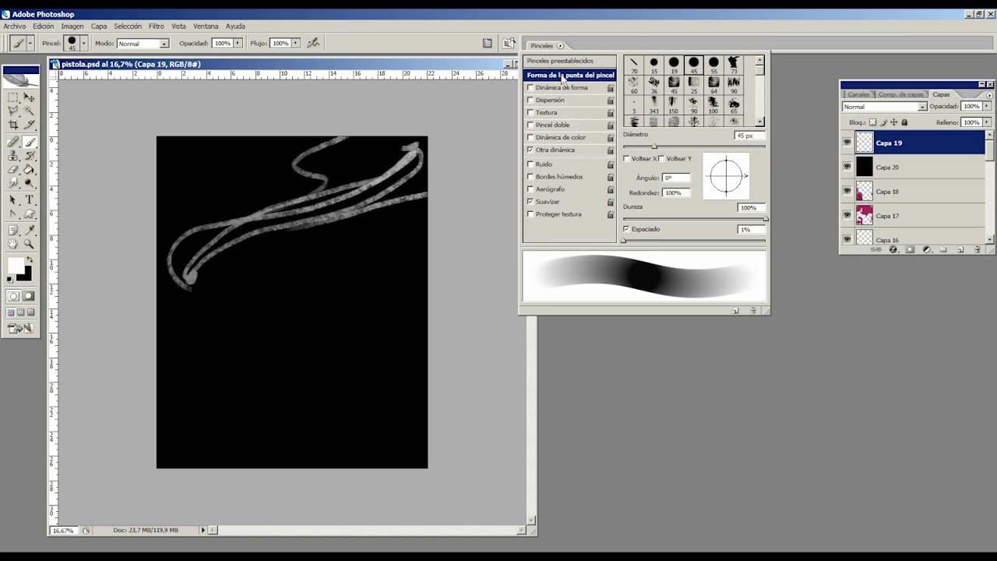
pyautogui.moveTo(656, 219)
pyautogui.mouseDown()
pyautogui.moveTo(636, 220)
pyautogui.moveTo(628, 241)
pyautogui.mouseUp()
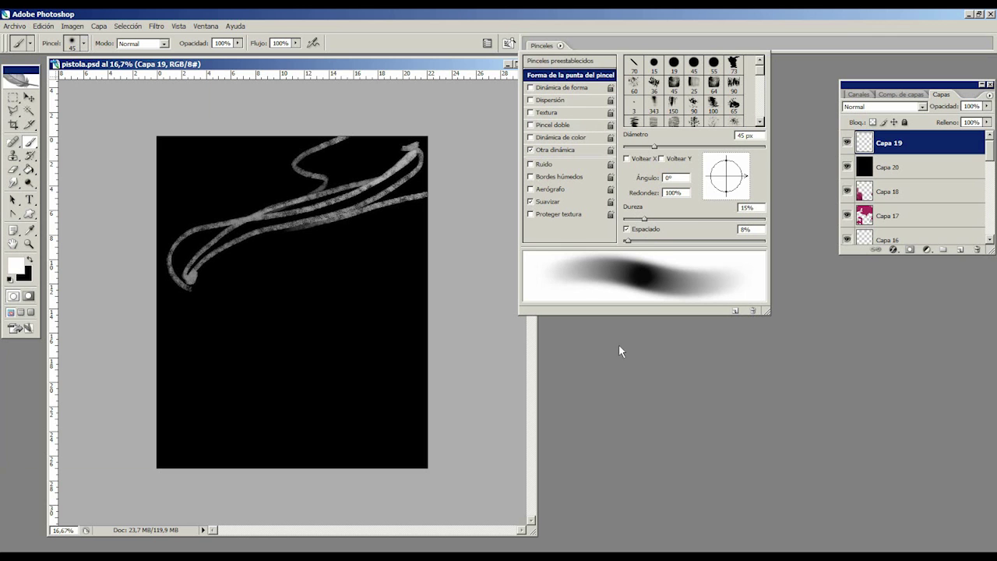
pyautogui.moveTo(738, 175)
pyautogui.mouseDown()
pyautogui.moveTo(734, 162)
pyautogui.moveTo(717, 171)
pyautogui.mouseUp()
pyautogui.click(685, 335)
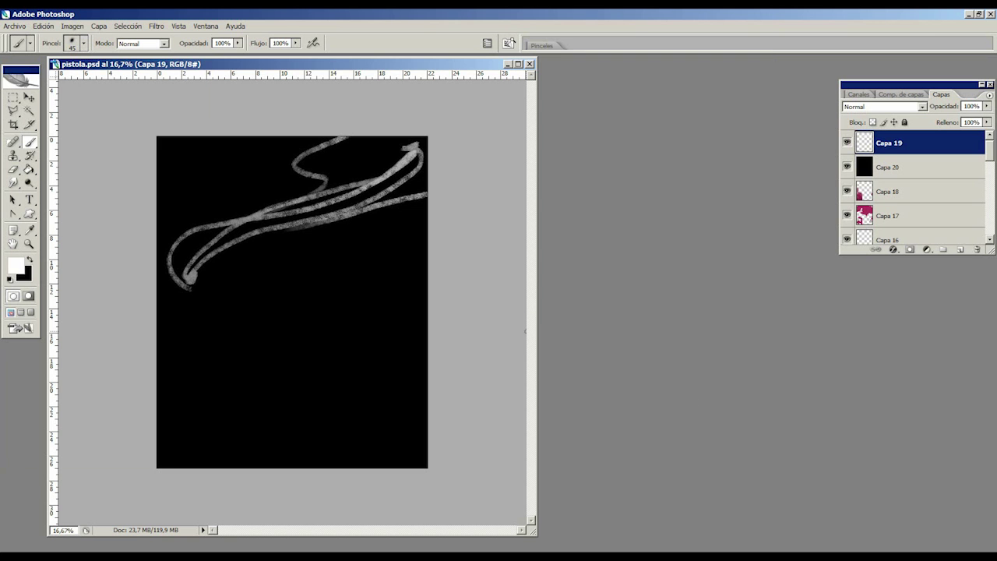
# - Set the brush diameter to 62 px and paint soft white smoke strokes along the sketched loop and trail
pyautogui.click(75, 51)
pyautogui.moveTo(53, 77); pyautogui.dragTo(57, 77)
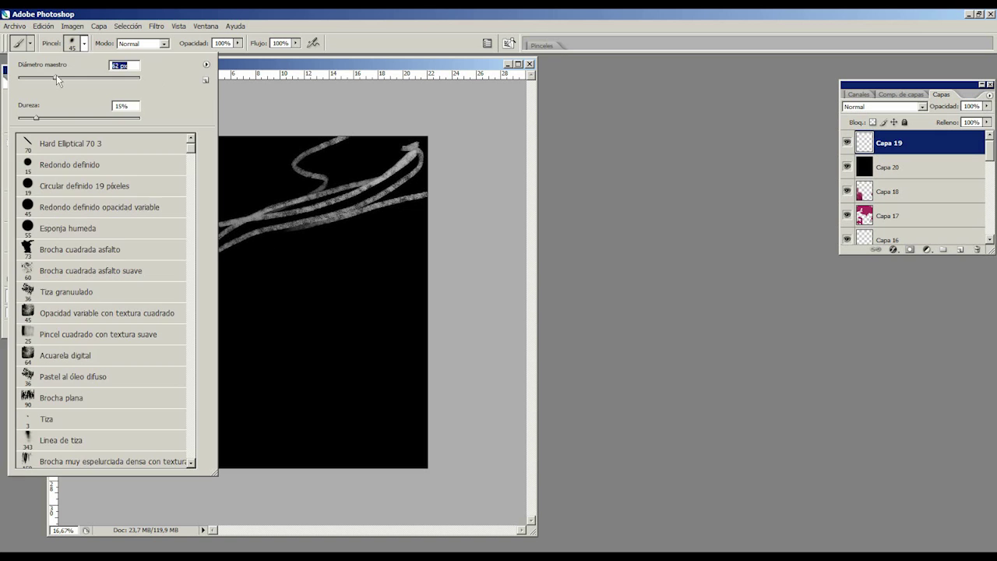
pyautogui.click(265, 86)
pyautogui.moveTo(188, 278)
pyautogui.mouseDown()
pyautogui.moveTo(172, 263)
pyautogui.moveTo(173, 248)
pyautogui.moveTo(233, 225)
pyautogui.mouseUp()
pyautogui.moveTo(176, 261)
pyautogui.mouseDown()
pyautogui.moveTo(204, 227)
pyautogui.moveTo(284, 210)
pyautogui.moveTo(309, 187)
pyautogui.mouseUp()
# - Enlarge the brush to 88 px and thicken the white smoke trail between the loop and the upper part
pyautogui.click(78, 46)
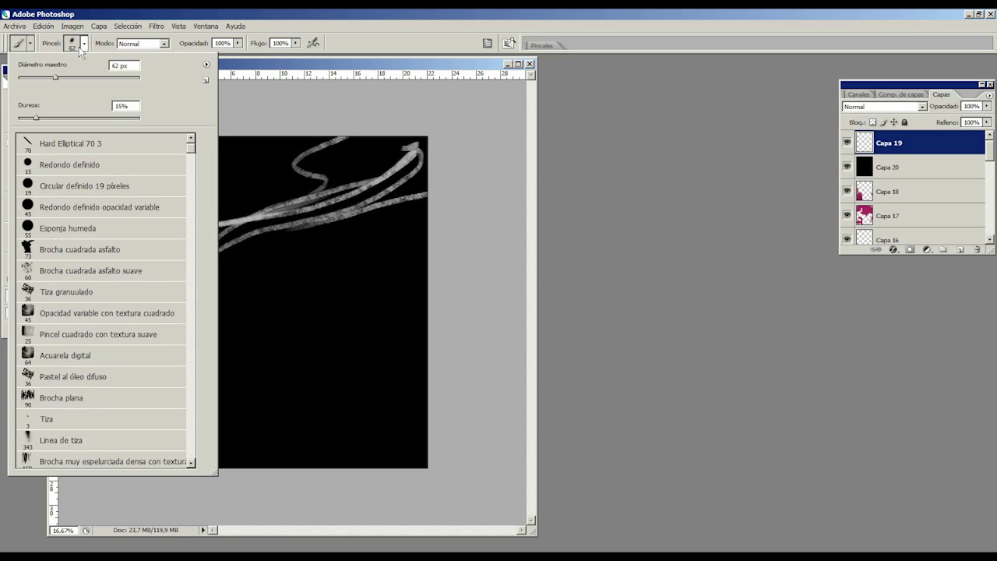
pyautogui.moveTo(56, 77); pyautogui.dragTo(63, 78)
pyautogui.click(257, 101)
pyautogui.moveTo(185, 271)
pyautogui.mouseDown()
pyautogui.moveTo(231, 234)
pyautogui.moveTo(358, 187)
pyautogui.moveTo(232, 232)
pyautogui.moveTo(333, 191)
pyautogui.moveTo(224, 215)
pyautogui.moveTo(288, 209)
pyautogui.moveTo(185, 245)
pyautogui.moveTo(174, 278)
pyautogui.moveTo(198, 280)
pyautogui.moveTo(204, 253)
pyautogui.moveTo(374, 201)
pyautogui.moveTo(419, 170)
pyautogui.moveTo(287, 226)
pyautogui.moveTo(234, 236)
pyautogui.mouseUp()
# - Enlarge the brush to 149 px and trim and separate the smoke strands with sampled black
pyautogui.click(83, 43)
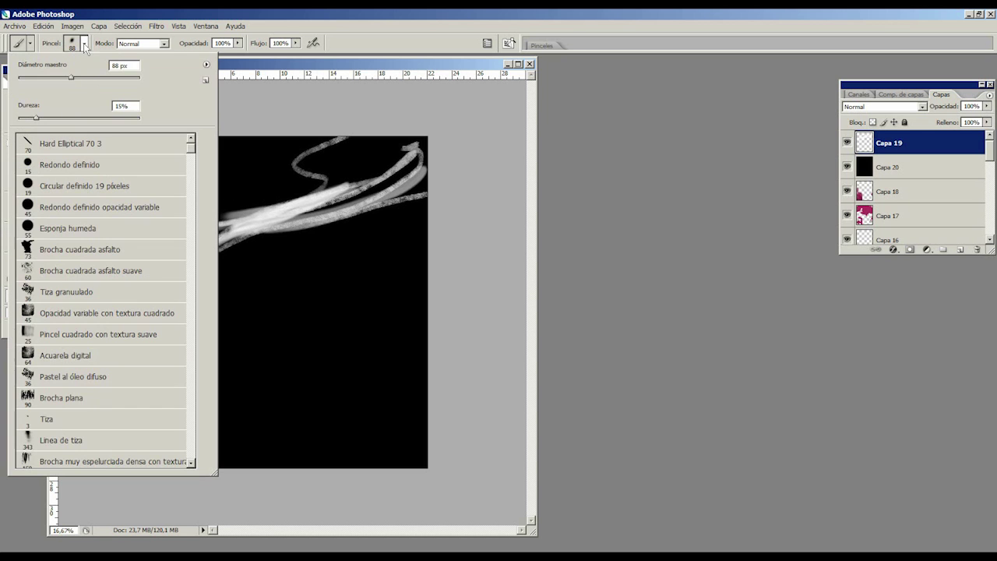
pyautogui.moveTo(80, 78); pyautogui.dragTo(84, 79)
pyautogui.click(263, 97)
pyautogui.keyDown('alt'); pyautogui.click(246, 257); pyautogui.keyUp('alt')
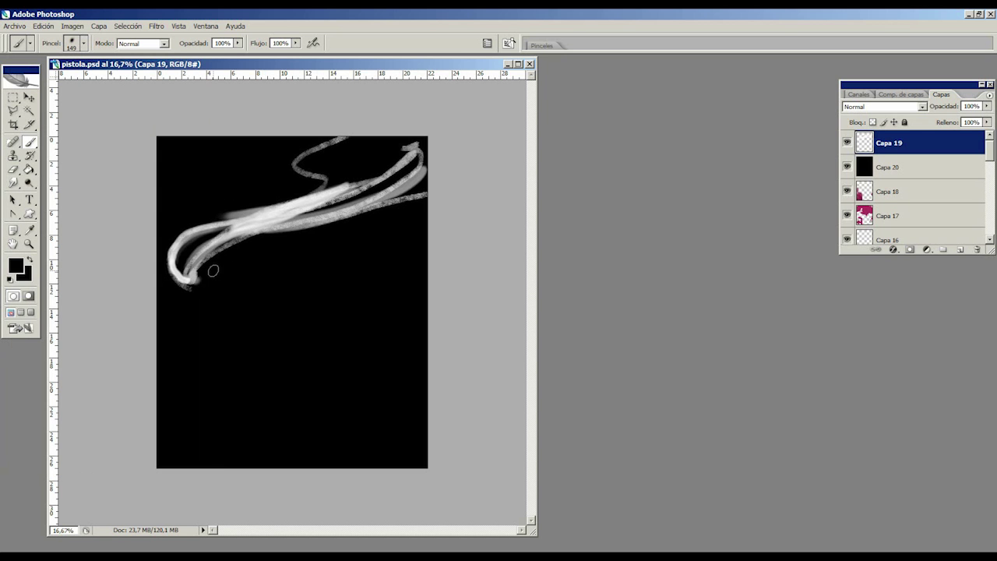
pyautogui.moveTo(203, 281)
pyautogui.mouseDown()
pyautogui.moveTo(220, 248)
pyautogui.moveTo(333, 224)
pyautogui.mouseUp()
pyautogui.moveTo(230, 230); pyautogui.dragTo(391, 157)
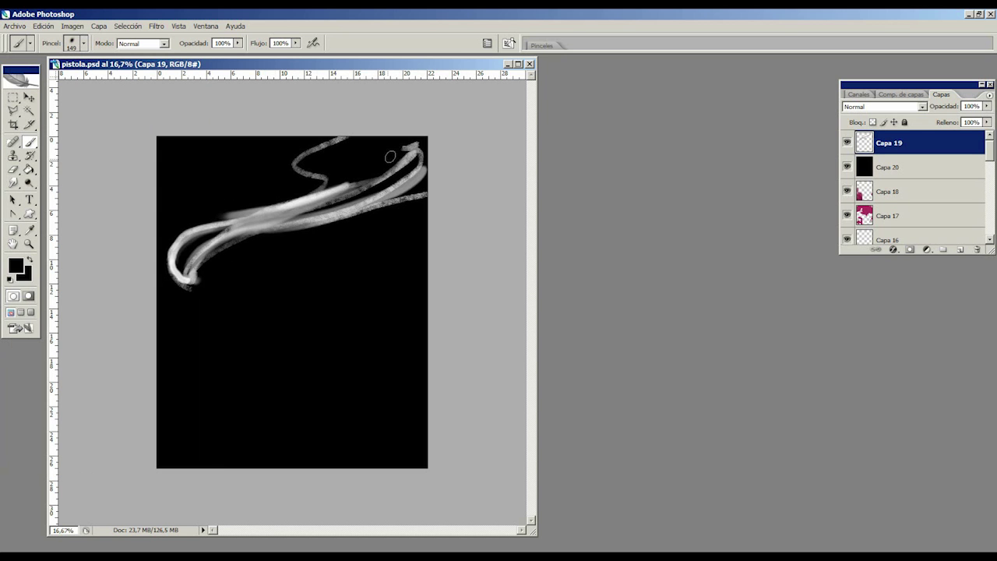
# - Block in the upper-right smoke cloud with sampled mid-grey and soften its left edge with a darker tone
pyautogui.keyDown('alt'); pyautogui.click(280, 213); pyautogui.keyUp('alt')
pyautogui.moveTo(290, 217)
pyautogui.mouseDown()
pyautogui.moveTo(338, 187)
pyautogui.moveTo(316, 181)
pyautogui.moveTo(311, 153)
pyautogui.moveTo(367, 148)
pyautogui.moveTo(339, 156)
pyautogui.moveTo(326, 149)
pyautogui.moveTo(383, 137)
pyautogui.moveTo(365, 167)
pyautogui.moveTo(381, 155)
pyautogui.moveTo(361, 165)
pyautogui.moveTo(417, 162)
pyautogui.moveTo(353, 203)
pyautogui.moveTo(432, 175)
pyautogui.moveTo(375, 185)
pyautogui.moveTo(398, 147)
pyautogui.mouseUp()
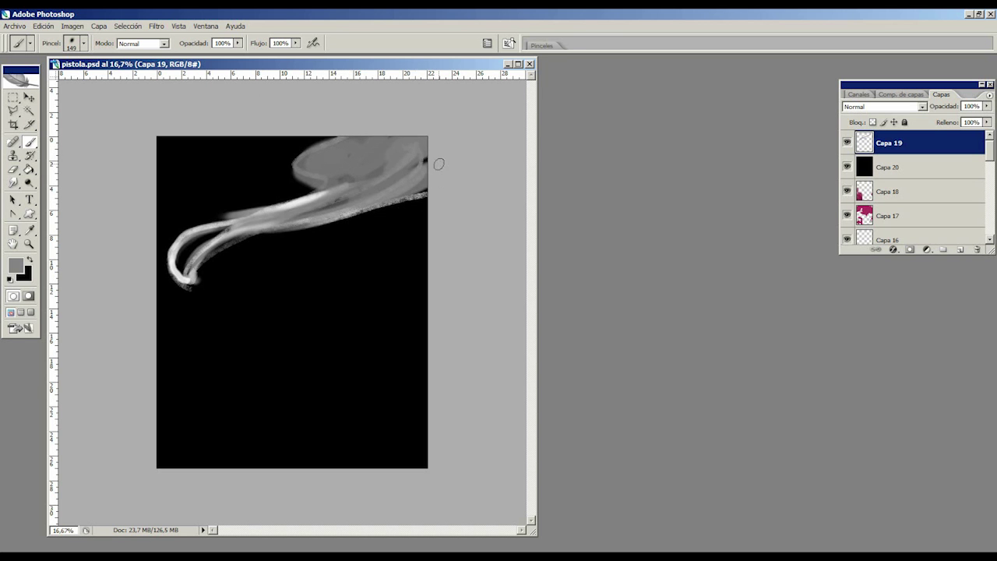
pyautogui.moveTo(413, 189); pyautogui.dragTo(436, 179)
pyautogui.keyDown('alt'); pyautogui.click(291, 185); pyautogui.keyUp('alt')
pyautogui.moveTo(292, 186)
pyautogui.mouseDown()
pyautogui.moveTo(325, 140)
pyautogui.moveTo(316, 145)
pyautogui.moveTo(297, 164)
pyautogui.moveTo(322, 182)
pyautogui.moveTo(314, 198)
pyautogui.moveTo(355, 162)
pyautogui.mouseUp()
# - With a 445 px brush, paint light grey volume in the upper-right smoke cloud and shade it with a darker tone
pyautogui.keyDown('alt'); pyautogui.click(314, 198); pyautogui.keyUp('alt')
pyautogui.click(83, 43)
pyautogui.moveTo(111, 77); pyautogui.dragTo(120, 77)
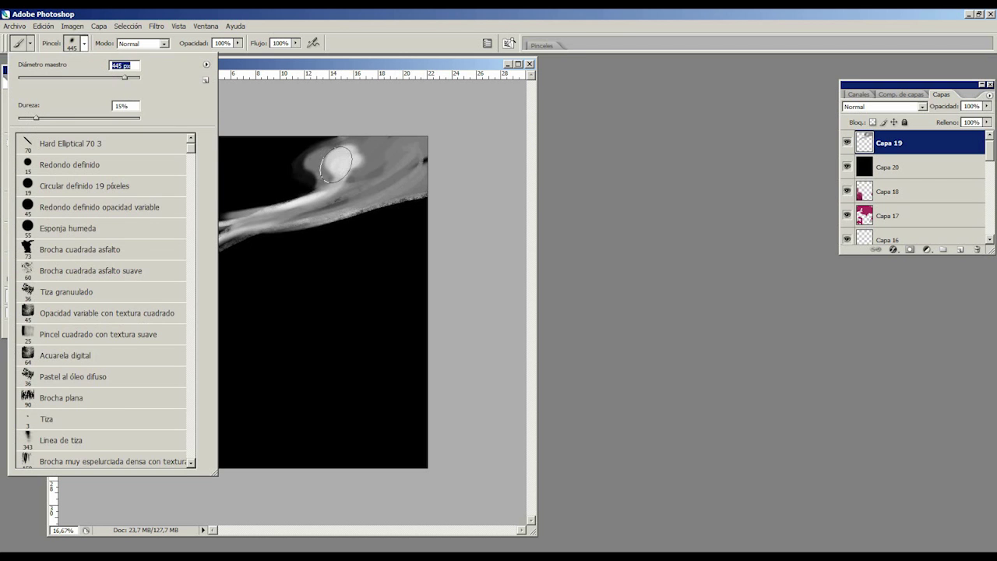
pyautogui.moveTo(337, 165); pyautogui.dragTo(353, 154)
pyautogui.moveTo(353, 154)
pyautogui.mouseDown()
pyautogui.moveTo(366, 178)
pyautogui.moveTo(373, 158)
pyautogui.moveTo(425, 149)
pyautogui.mouseUp()
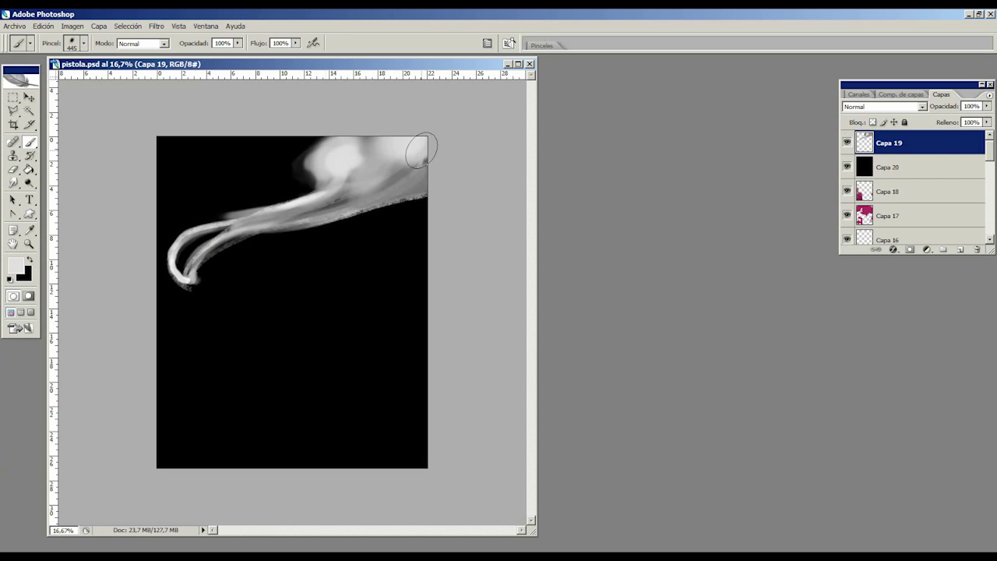
pyautogui.keyDown('alt'); pyautogui.click(297, 173); pyautogui.keyUp('alt')
pyautogui.moveTo(317, 179); pyautogui.dragTo(375, 141)
# - Shape the trail's underside with a broad dark grey band, brighten the cloud, and trim the lower edge with black
pyautogui.keyDown('alt'); pyautogui.click(343, 222); pyautogui.keyUp('alt')
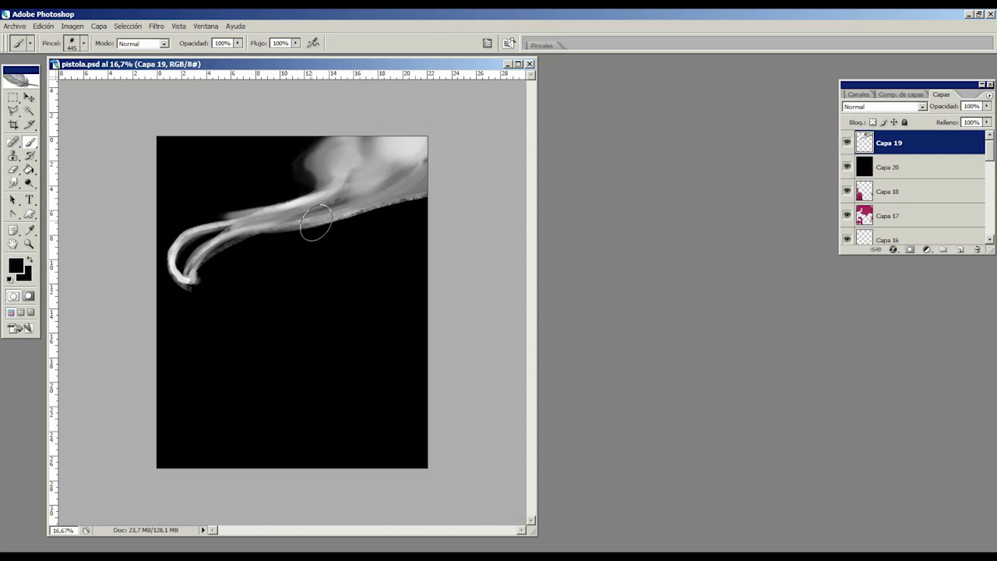
pyautogui.moveTo(309, 214)
pyautogui.mouseDown()
pyautogui.moveTo(396, 172)
pyautogui.moveTo(363, 176)
pyautogui.moveTo(387, 165)
pyautogui.moveTo(359, 151)
pyautogui.moveTo(416, 173)
pyautogui.moveTo(244, 230)
pyautogui.moveTo(226, 245)
pyautogui.moveTo(242, 256)
pyautogui.moveTo(278, 243)
pyautogui.moveTo(218, 268)
pyautogui.moveTo(255, 239)
pyautogui.moveTo(391, 212)
pyautogui.moveTo(446, 172)
pyautogui.moveTo(223, 263)
pyautogui.moveTo(253, 228)
pyautogui.moveTo(287, 227)
pyautogui.moveTo(412, 171)
pyautogui.mouseUp()
pyautogui.keyDown('alt'); pyautogui.click(405, 148); pyautogui.keyUp('alt')
pyautogui.keyDown('alt'); pyautogui.click(234, 265); pyautogui.keyUp('alt')
pyautogui.keyDown('alt'); pyautogui.click(273, 224); pyautogui.keyUp('alt')
pyautogui.keyDown('alt'); pyautogui.click(251, 271); pyautogui.keyUp('alt')
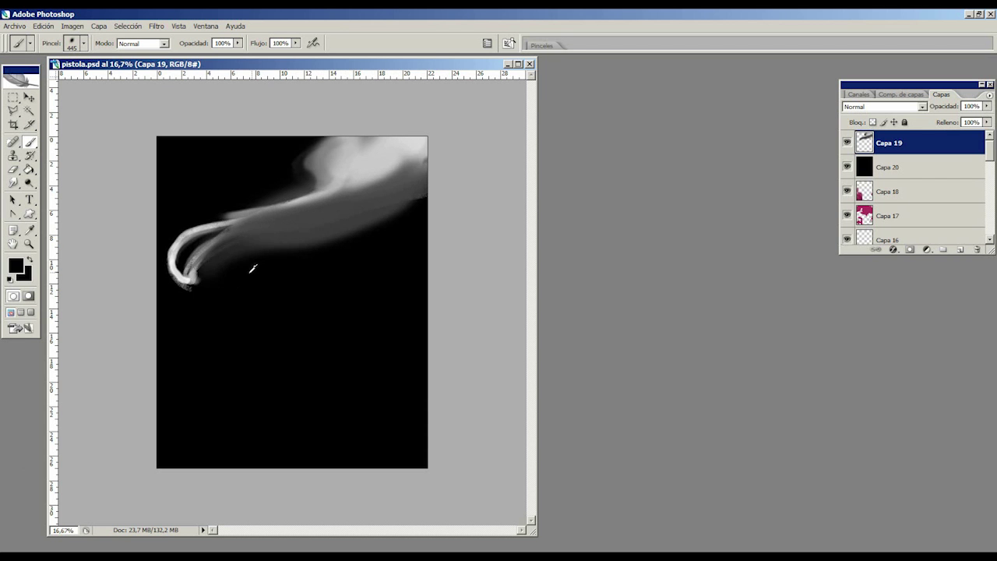
pyautogui.moveTo(249, 252); pyautogui.dragTo(417, 225)
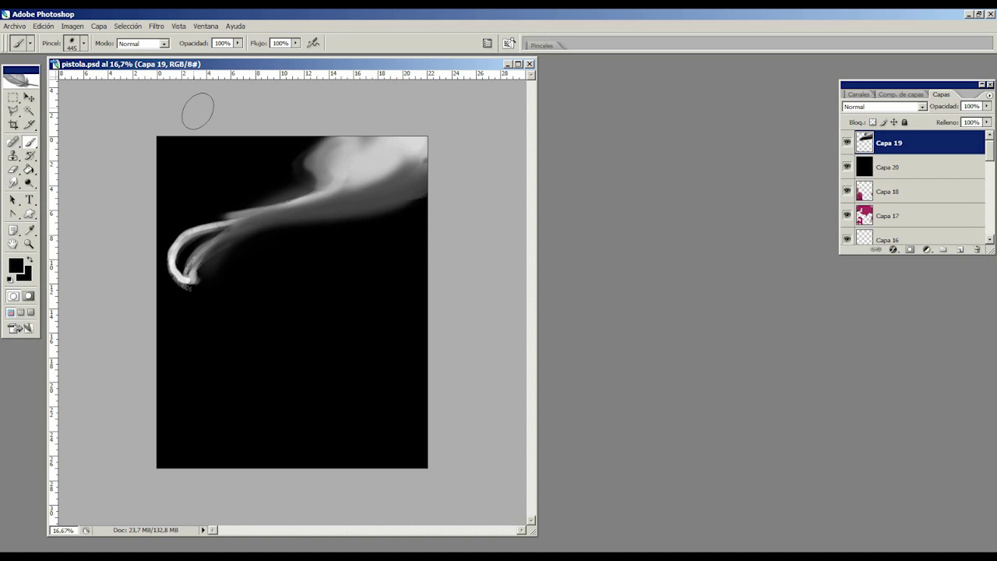
# - Set the brush to 53 px and paint a thin white wisp from the smoke loop up into the cloud
pyautogui.click(84, 43)
pyautogui.moveTo(110, 76); pyautogui.dragTo(59, 87)
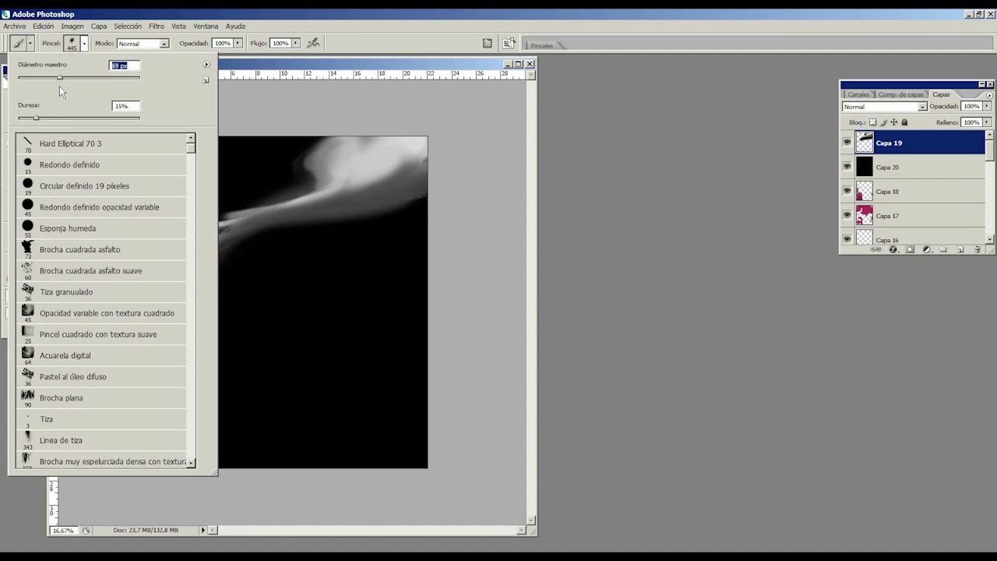
pyautogui.press('Return')
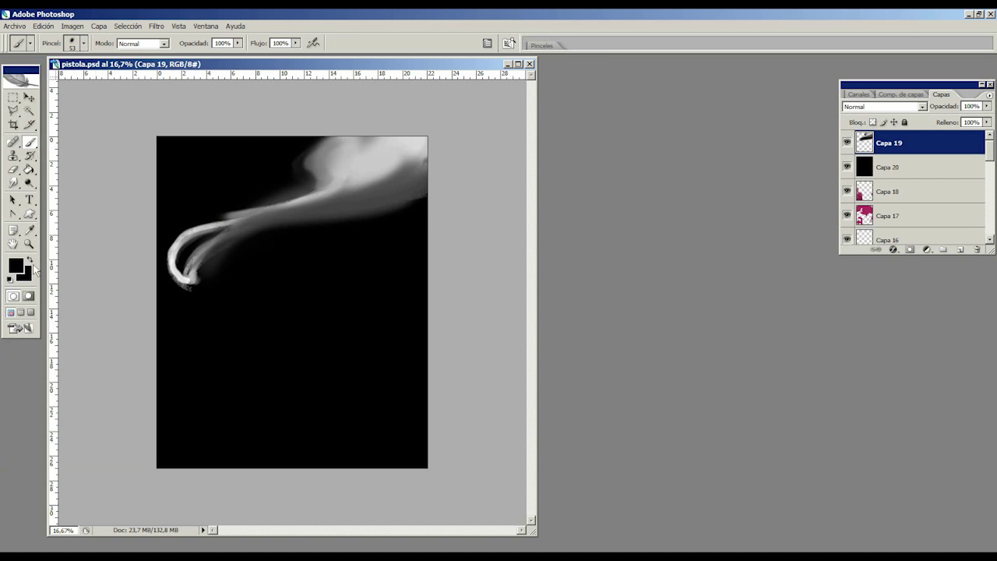
pyautogui.click(29, 261)
pyautogui.moveTo(173, 271)
pyautogui.mouseDown()
pyautogui.moveTo(176, 246)
pyautogui.moveTo(185, 237)
pyautogui.moveTo(364, 196)
pyautogui.moveTo(394, 177)
pyautogui.mouseUp()
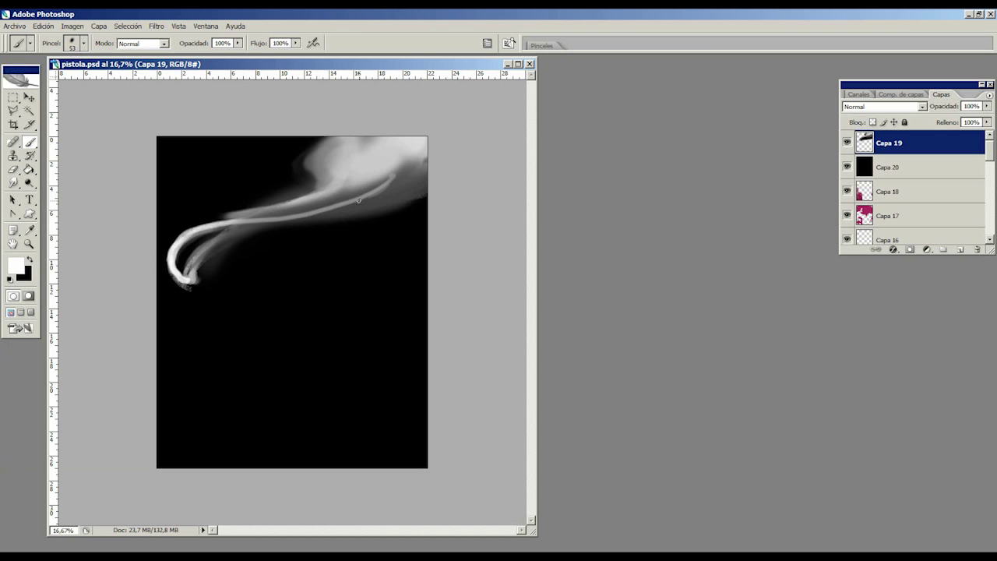
pyautogui.moveTo(271, 222); pyautogui.dragTo(172, 260)
pyautogui.moveTo(229, 223)
pyautogui.mouseDown()
pyautogui.moveTo(191, 273)
pyautogui.moveTo(186, 246)
pyautogui.moveTo(181, 258)
pyautogui.mouseUp()
# - Fill the inside of the smoke loop with sampled mid-grey and brighten its lower end with near-white
pyautogui.keyDown('alt'); pyautogui.click(180, 249); pyautogui.keyUp('alt')
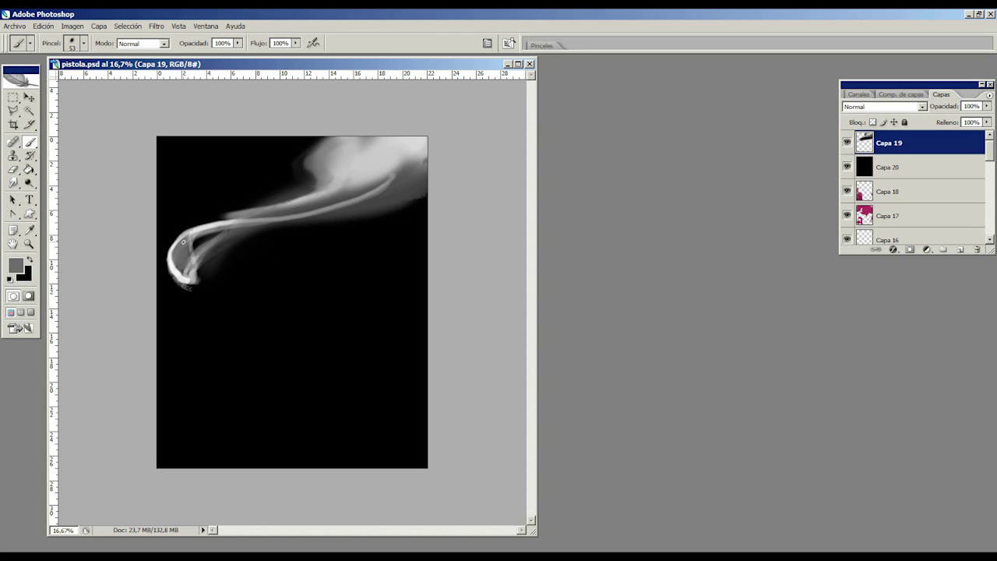
pyautogui.keyDown('alt'); pyautogui.click(197, 227); pyautogui.keyUp('alt')
pyautogui.moveTo(195, 228)
pyautogui.mouseDown()
pyautogui.moveTo(172, 265)
pyautogui.moveTo(184, 242)
pyautogui.moveTo(175, 255)
pyautogui.moveTo(187, 231)
pyautogui.mouseUp()
pyautogui.keyDown('alt'); pyautogui.click(182, 246); pyautogui.keyUp('alt')
pyautogui.keyDown('alt'); pyautogui.click(166, 247); pyautogui.keyUp('alt')
pyautogui.keyDown('alt'); pyautogui.click(200, 225); pyautogui.keyUp('alt')
pyautogui.keyDown('alt'); pyautogui.click(177, 261); pyautogui.keyUp('alt')
pyautogui.keyDown('alt'); pyautogui.click(187, 267); pyautogui.keyUp('alt')
pyautogui.moveTo(192, 280); pyautogui.dragTo(197, 271)
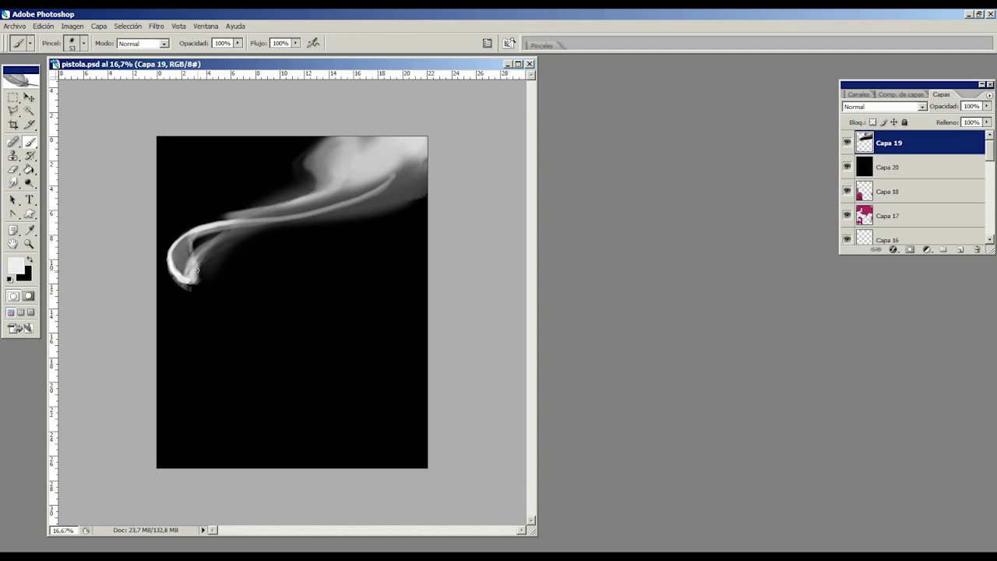
# - Darken the hollow inside the smoke loop with black and blend its inner edge using sampled greys
pyautogui.keyDown('alt'); pyautogui.click(191, 259); pyautogui.keyUp('alt')
pyautogui.keyDown('alt'); pyautogui.click(190, 263); pyautogui.keyUp('alt')
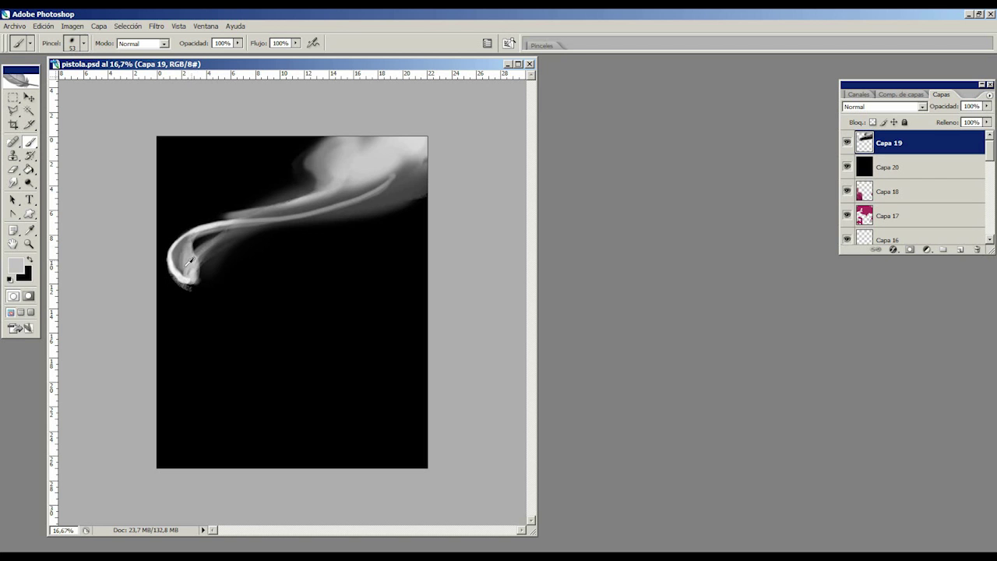
pyautogui.keyDown('alt'); pyautogui.click(190, 265); pyautogui.keyUp('alt')
pyautogui.keyDown('alt'); pyautogui.click(199, 240); pyautogui.keyUp('alt')
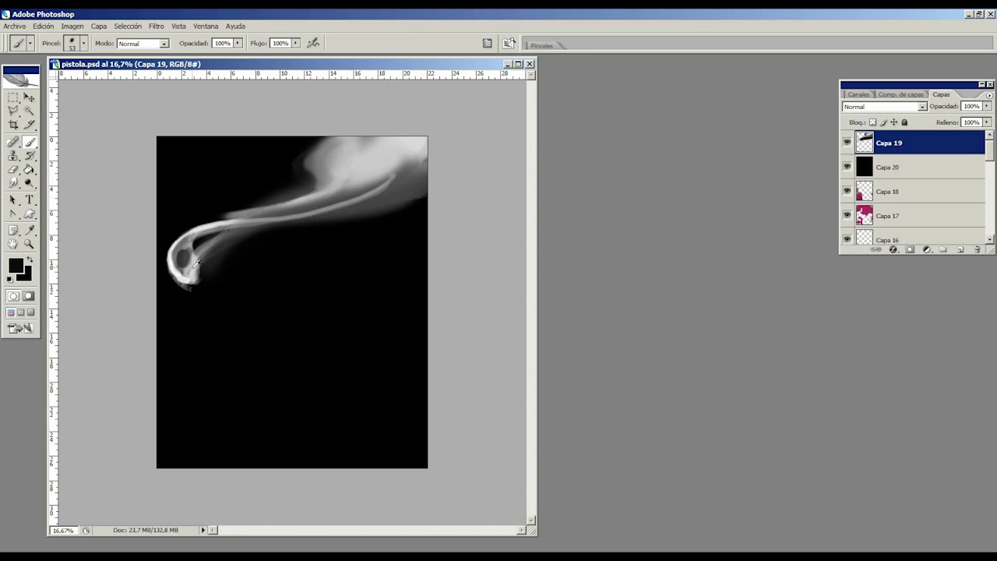
pyautogui.keyDown('alt'); pyautogui.click(194, 265); pyautogui.keyUp('alt')
pyautogui.keyDown('alt'); pyautogui.click(194, 243); pyautogui.keyUp('alt')
pyautogui.moveTo(186, 258); pyautogui.dragTo(184, 264)
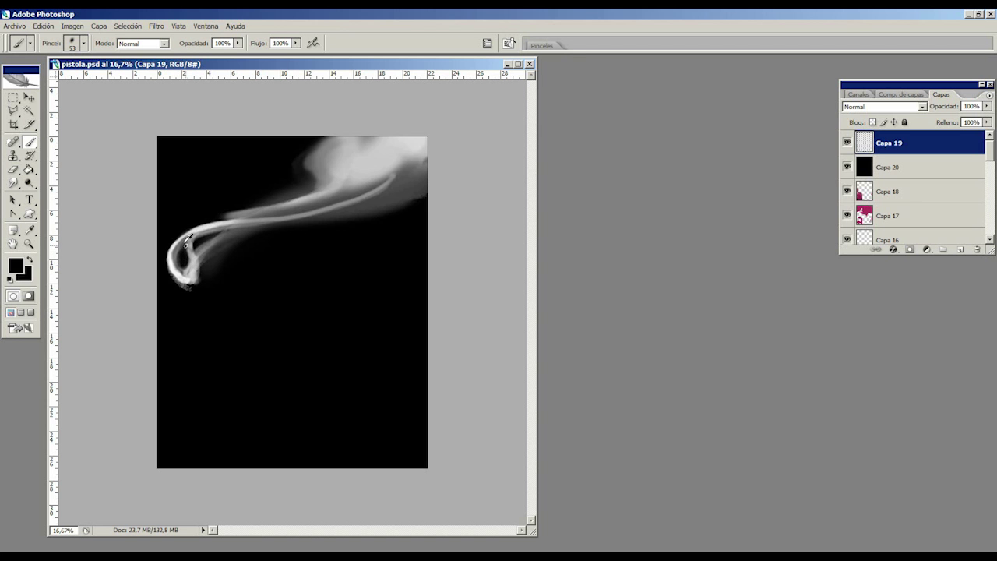
# - Paint grey and near-white wisps within the loop's hollow, keeping a narrow black gap beside the inner strand
pyautogui.keyDown('alt'); pyautogui.click(183, 244); pyautogui.keyUp('alt')
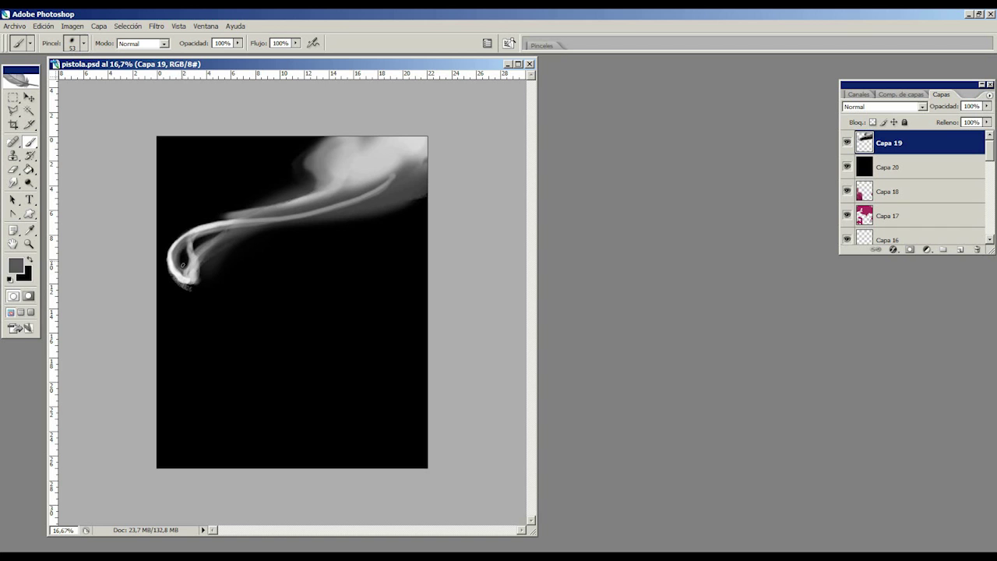
pyautogui.keyDown('alt'); pyautogui.click(187, 246); pyautogui.keyUp('alt')
pyautogui.keyDown('alt'); pyautogui.click(199, 237); pyautogui.keyUp('alt')
pyautogui.keyDown('alt'); pyautogui.click(180, 242); pyautogui.keyUp('alt')
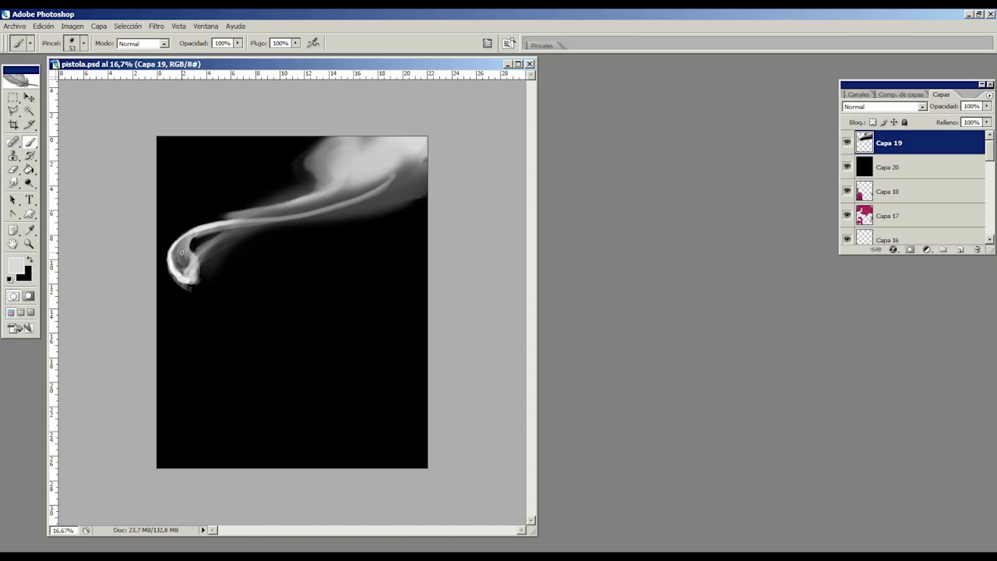
pyautogui.keyDown('alt'); pyautogui.click(191, 274); pyautogui.keyUp('alt')
pyautogui.keyDown('alt'); pyautogui.click(194, 244); pyautogui.keyUp('alt')
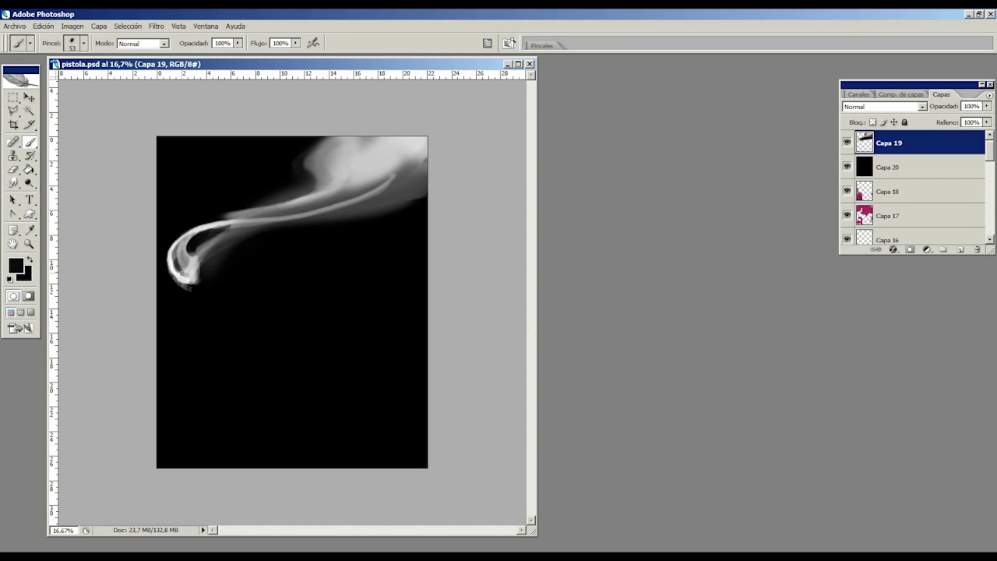
# - Blend the strands inside the smoke loop with greys sampled from around them, along its lower curve and up its inner strand
pyautogui.keyDown('alt'); pyautogui.click(178, 257); pyautogui.keyUp('alt')
pyautogui.keyDown('alt'); pyautogui.click(179, 263); pyautogui.keyUp('alt')
pyautogui.keyDown('alt'); pyautogui.click(173, 274); pyautogui.keyUp('alt')
pyautogui.moveTo(181, 278); pyautogui.dragTo(167, 266)
pyautogui.keyDown('alt'); pyautogui.click(165, 265); pyautogui.keyUp('alt')
pyautogui.moveTo(190, 250)
pyautogui.mouseDown()
pyautogui.moveTo(195, 237)
pyautogui.moveTo(223, 231)
pyautogui.mouseUp()
pyautogui.keyDown('alt'); pyautogui.click(187, 261); pyautogui.keyUp('alt')
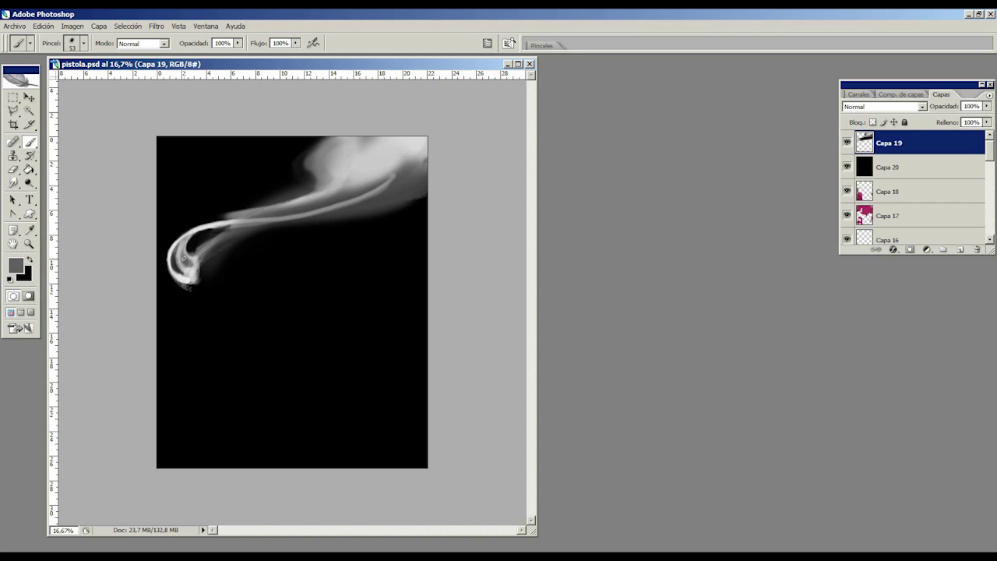
# - Brighten the loop's upper inner edge with light grey sampled from the cloud and soften it with sampled mid-grey
pyautogui.keyDown('alt'); pyautogui.click(404, 147); pyautogui.keyUp('alt')
pyautogui.moveTo(182, 250); pyautogui.dragTo(214, 228)
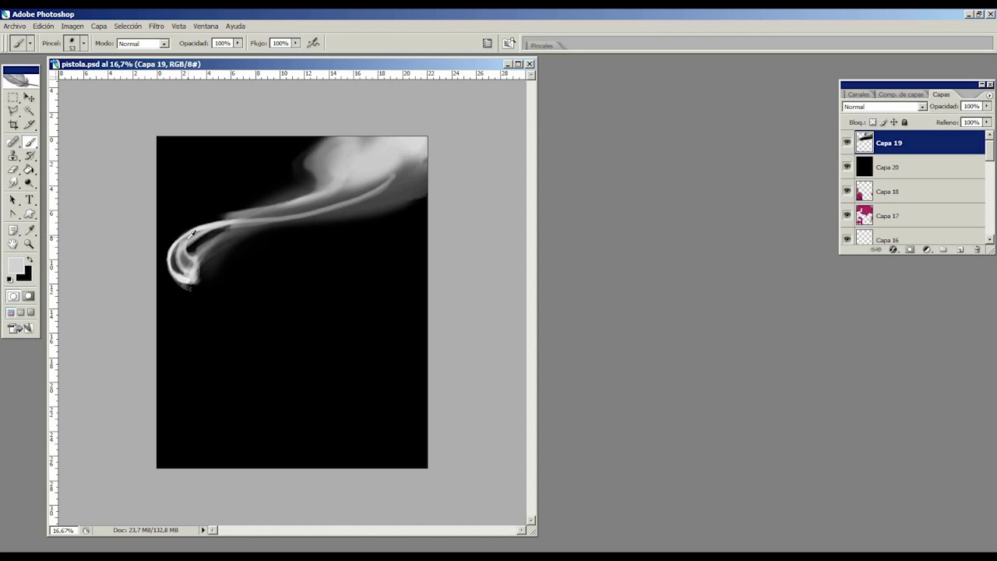
pyautogui.keyDown('alt'); pyautogui.click(181, 242); pyautogui.keyUp('alt')
pyautogui.keyDown('alt'); pyautogui.click(179, 245); pyautogui.keyUp('alt')
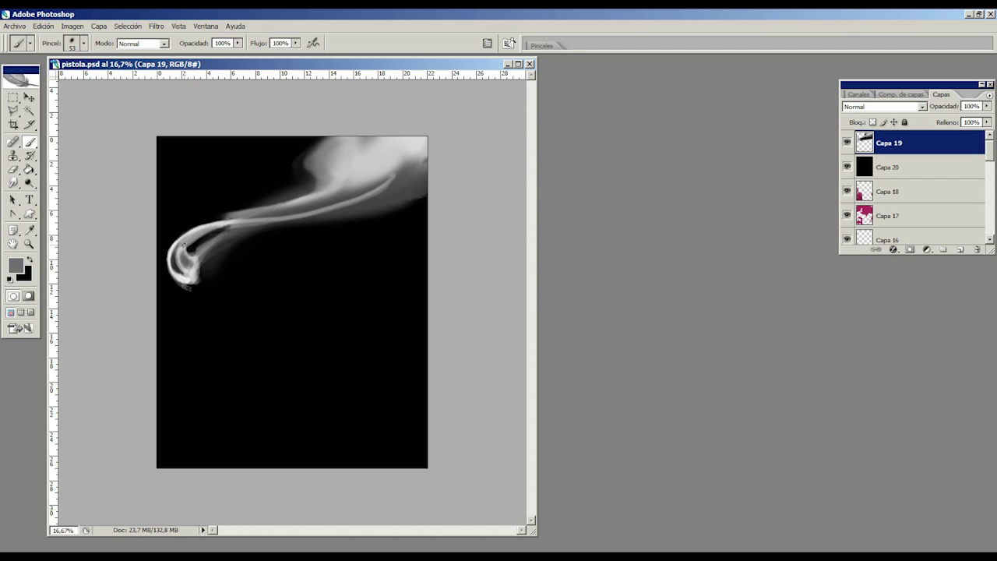
pyautogui.moveTo(183, 245); pyautogui.dragTo(222, 226)
# - Paint thin pure white highlights with a 17 px brush inside the smoke loop and along the lower strand towards the cloud
pyautogui.click(9, 277)
pyautogui.click(30, 260)
pyautogui.click(84, 47)
pyautogui.moveTo(44, 81); pyautogui.dragTo(28, 81)
pyautogui.click(254, 123)
pyautogui.moveTo(181, 249); pyautogui.dragTo(208, 226)
pyautogui.moveTo(178, 258); pyautogui.dragTo(183, 267)
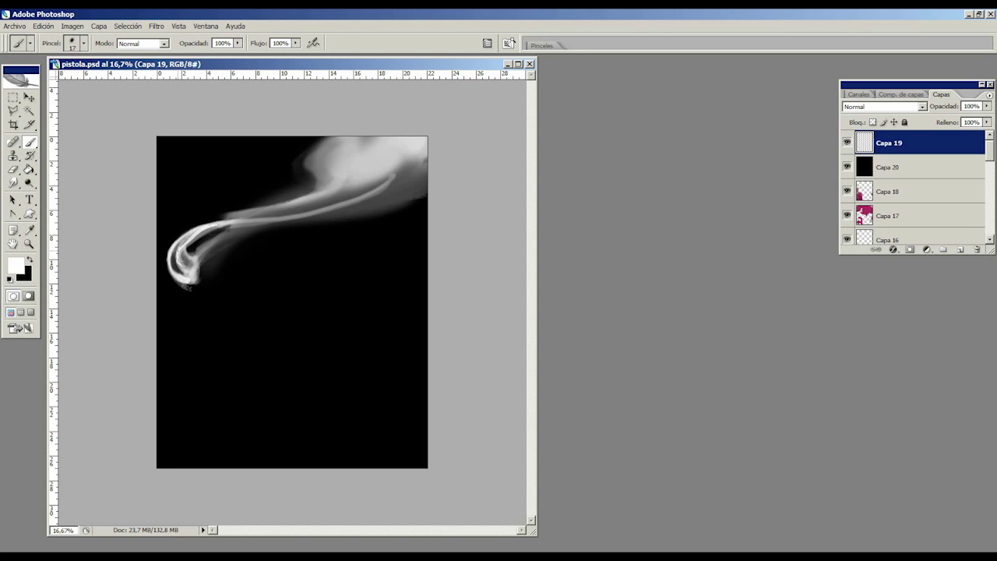
pyautogui.moveTo(250, 225); pyautogui.dragTo(336, 192)
# - Set the brush to 30 px and deepen the small hollow inside the smoke loop with sampled black
pyautogui.click(83, 44)
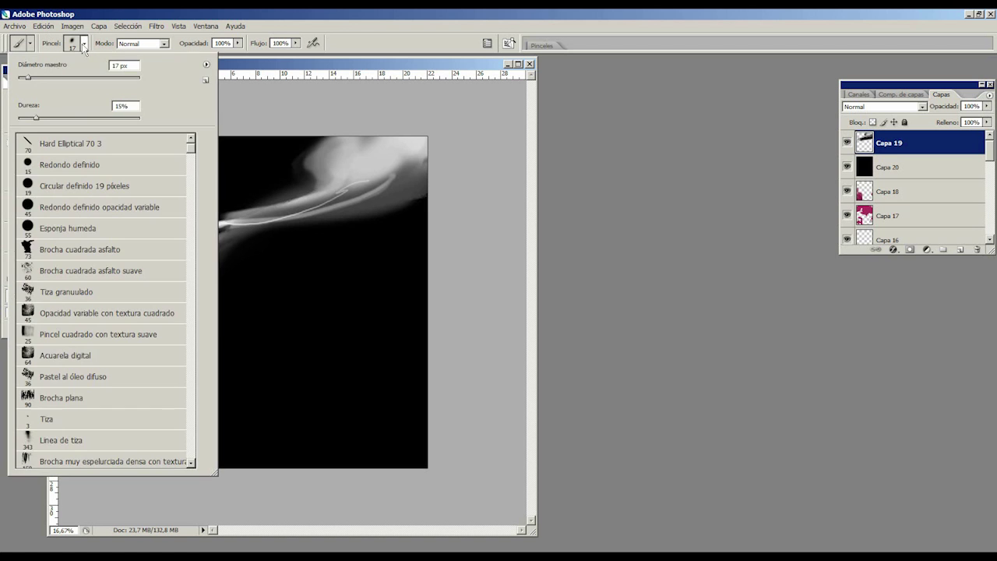
pyautogui.moveTo(31, 78); pyautogui.dragTo(35, 78)
pyautogui.press('Return')
pyautogui.keyDown('alt'); pyautogui.click(192, 246); pyautogui.keyUp('alt')
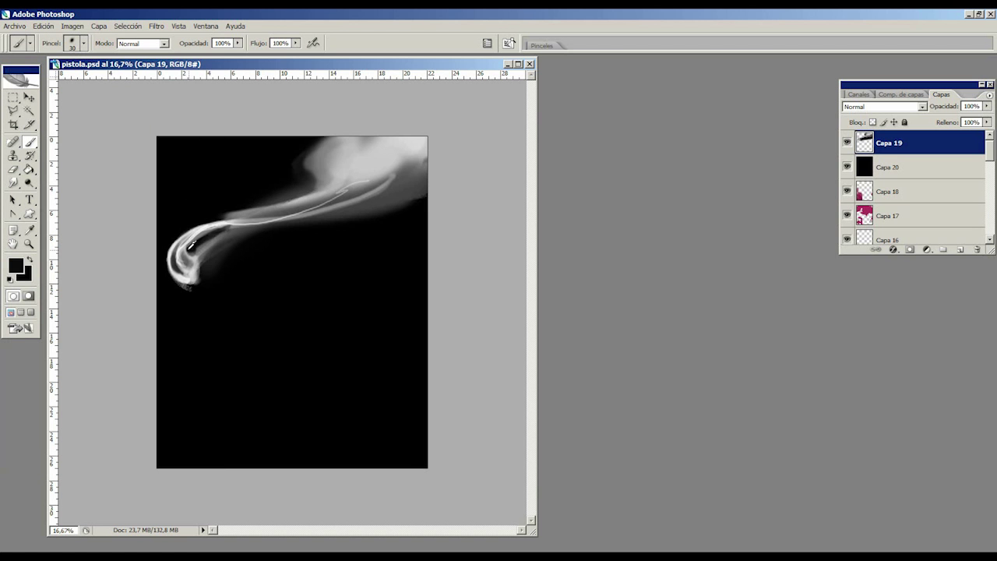
pyautogui.moveTo(192, 246); pyautogui.dragTo(192, 253)
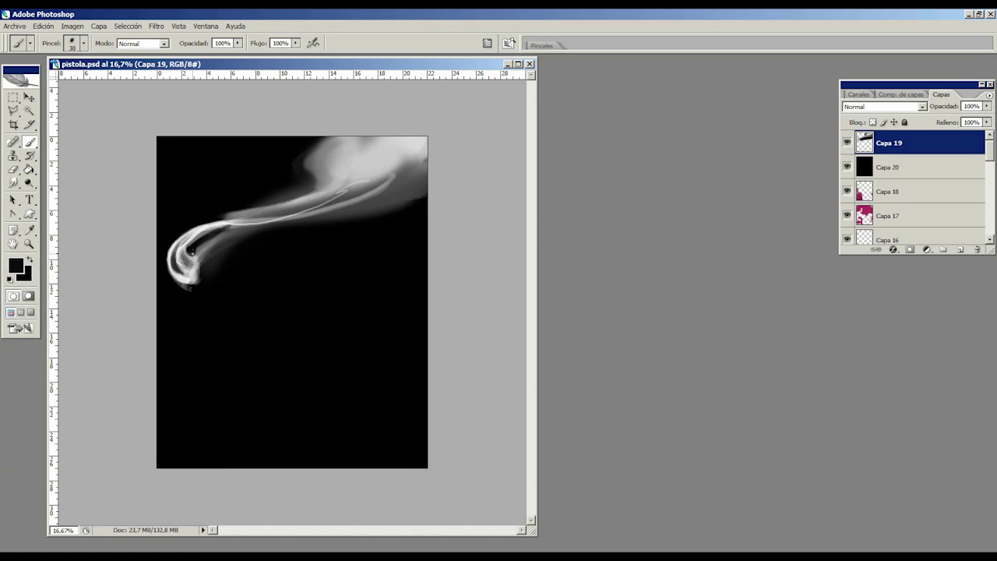
# - Set the brush to 48 px and rework the upper part of the loop's hollow with sampled grey and black
pyautogui.click(83, 43)
pyautogui.moveTo(36, 77); pyautogui.dragTo(56, 72)
pyautogui.click(290, 90)
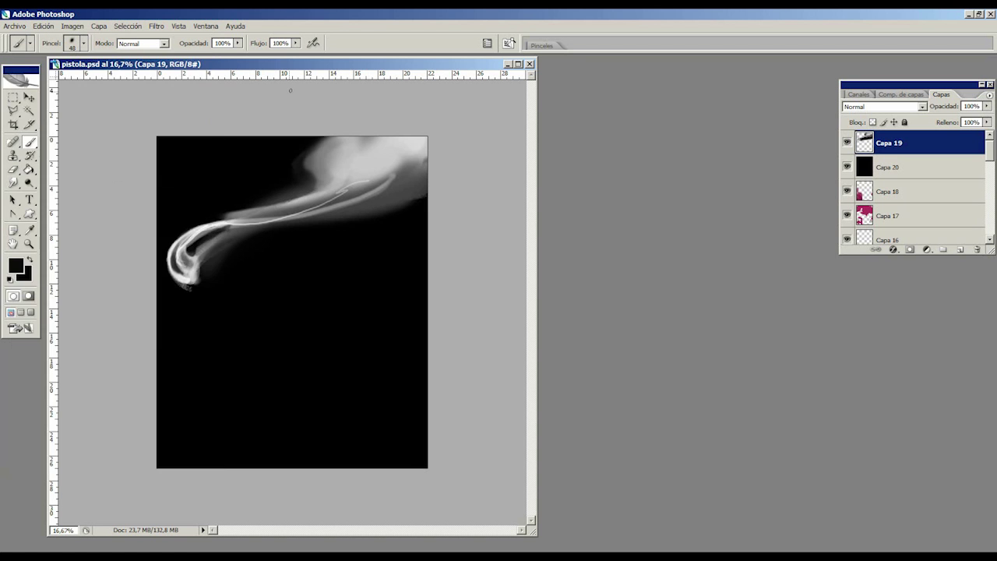
pyautogui.keyDown('alt'); pyautogui.click(200, 248); pyautogui.keyUp('alt')
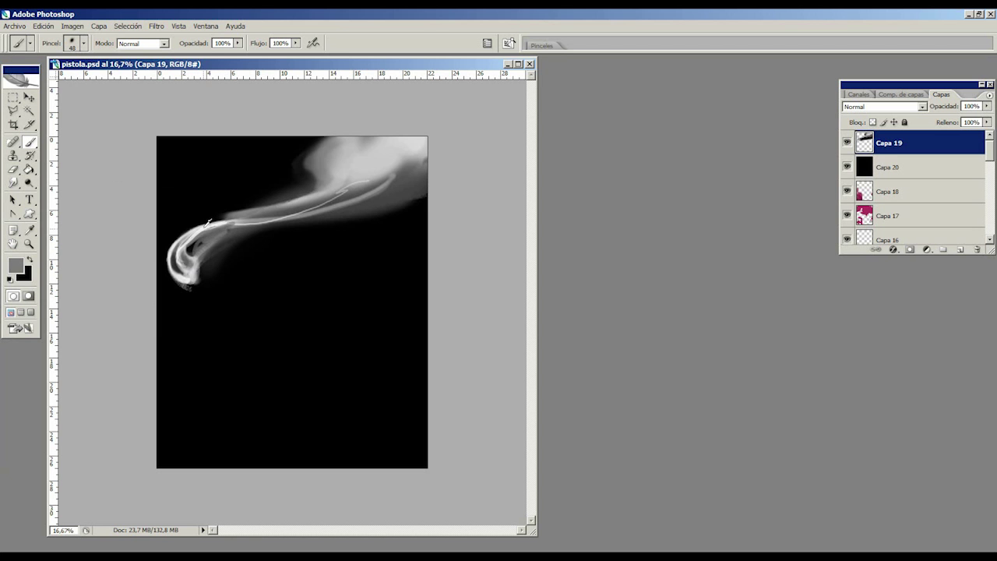
pyautogui.keyDown('alt'); pyautogui.click(208, 223); pyautogui.keyUp('alt')
pyautogui.keyDown('alt'); pyautogui.click(195, 243); pyautogui.keyUp('alt')
pyautogui.moveTo(195, 243); pyautogui.dragTo(226, 233)
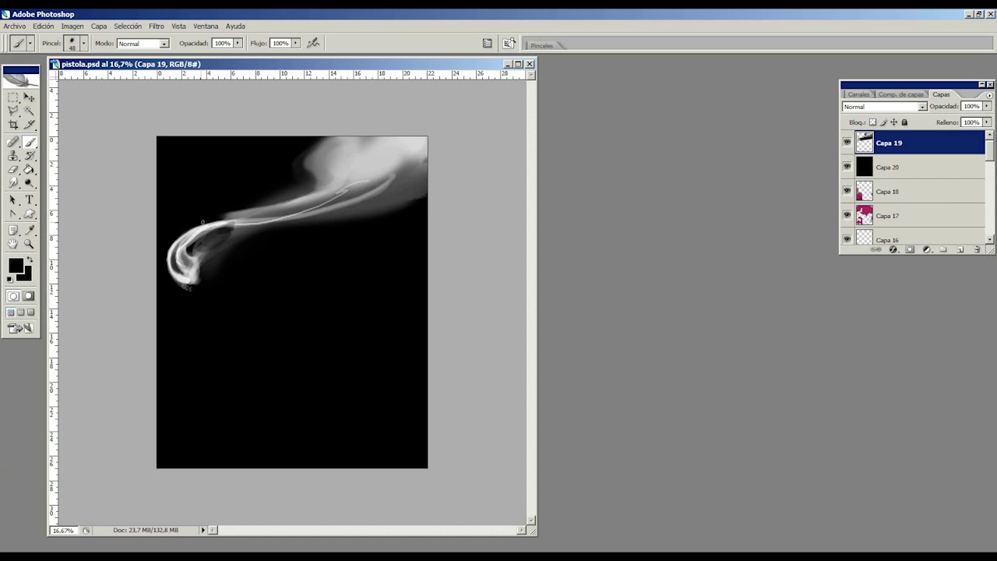
# - Darken the gap between the smoke strands with black and paint a near-white strand from the loop up into the cloud
pyautogui.moveTo(194, 225); pyautogui.dragTo(302, 201)
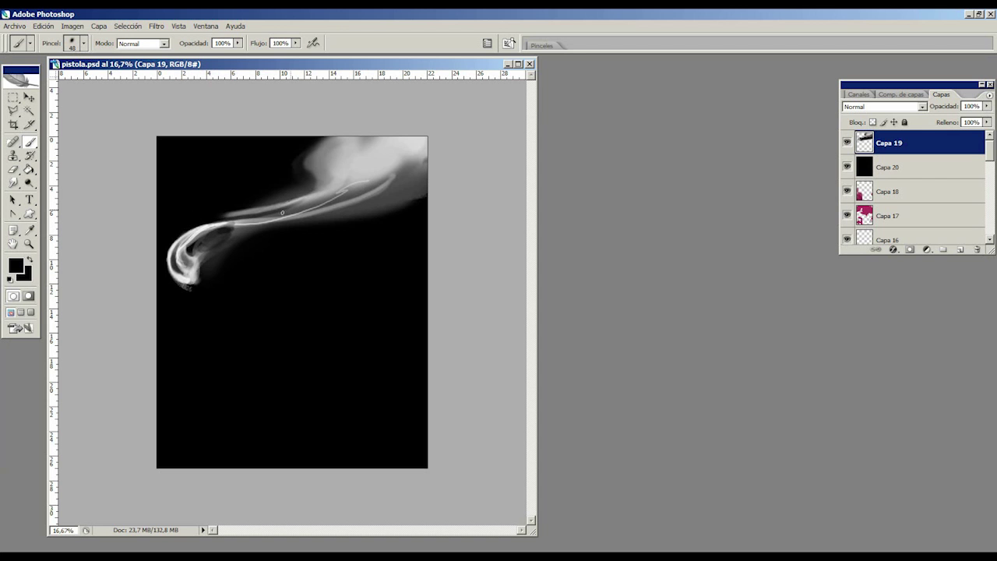
pyautogui.keyDown('alt'); pyautogui.click(220, 221); pyautogui.keyUp('alt')
pyautogui.moveTo(222, 223)
pyautogui.mouseDown()
pyautogui.moveTo(251, 221)
pyautogui.moveTo(377, 146)
pyautogui.mouseUp()
pyautogui.moveTo(292, 206); pyautogui.dragTo(374, 150)
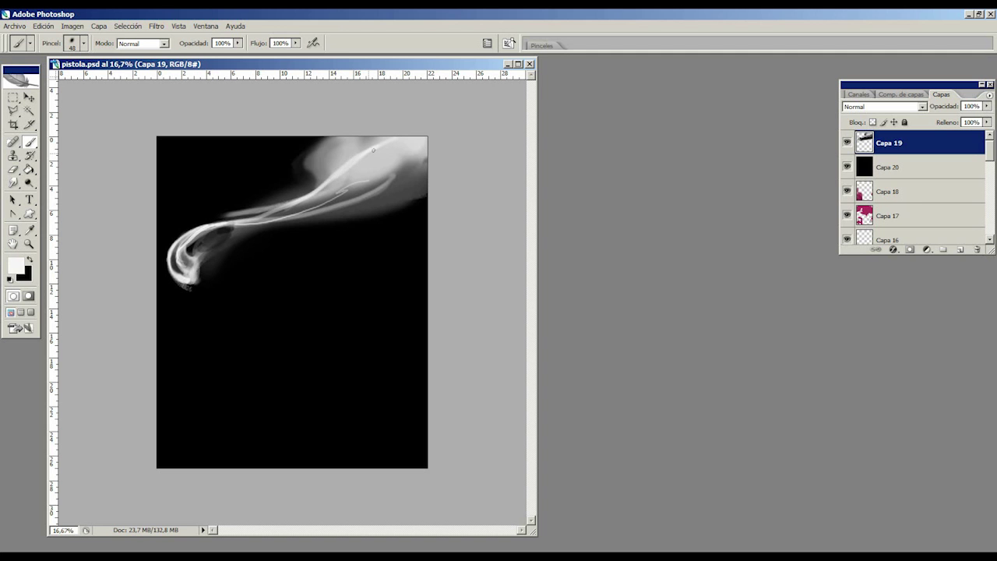
# - Fade the faint outer strand and the gap between strands with black, then extend the lower strand in near-white to the canvas's right edge
pyautogui.keyDown('alt'); pyautogui.click(246, 201); pyautogui.keyUp('alt')
pyautogui.moveTo(224, 215)
pyautogui.mouseDown()
pyautogui.moveTo(273, 207)
pyautogui.moveTo(225, 216)
pyautogui.mouseUp()
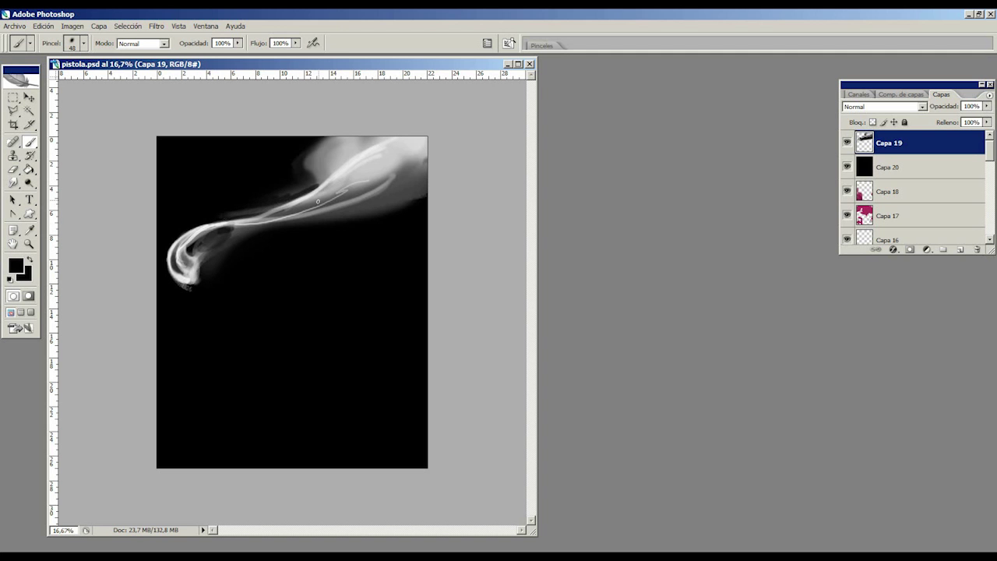
pyautogui.moveTo(291, 215); pyautogui.dragTo(316, 204)
pyautogui.keyDown('alt'); pyautogui.click(359, 160); pyautogui.keyUp('alt')
pyautogui.moveTo(268, 219)
pyautogui.mouseDown()
pyautogui.moveTo(296, 217)
pyautogui.moveTo(420, 159)
pyautogui.moveTo(347, 188)
pyautogui.mouseUp()
pyautogui.moveTo(425, 151)
pyautogui.mouseDown()
pyautogui.moveTo(381, 168)
pyautogui.moveTo(423, 154)
pyautogui.mouseUp()
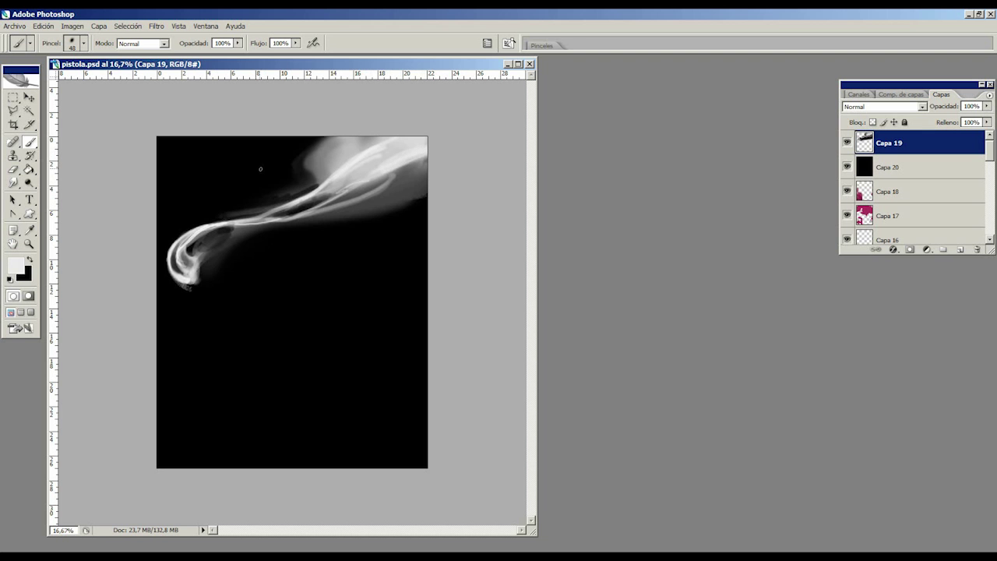
# - Set the brush to 129 px and soften the cloud's left edge above the strands using sampled greys and black
pyautogui.click(83, 43)
pyautogui.moveTo(67, 78); pyautogui.dragTo(81, 78)
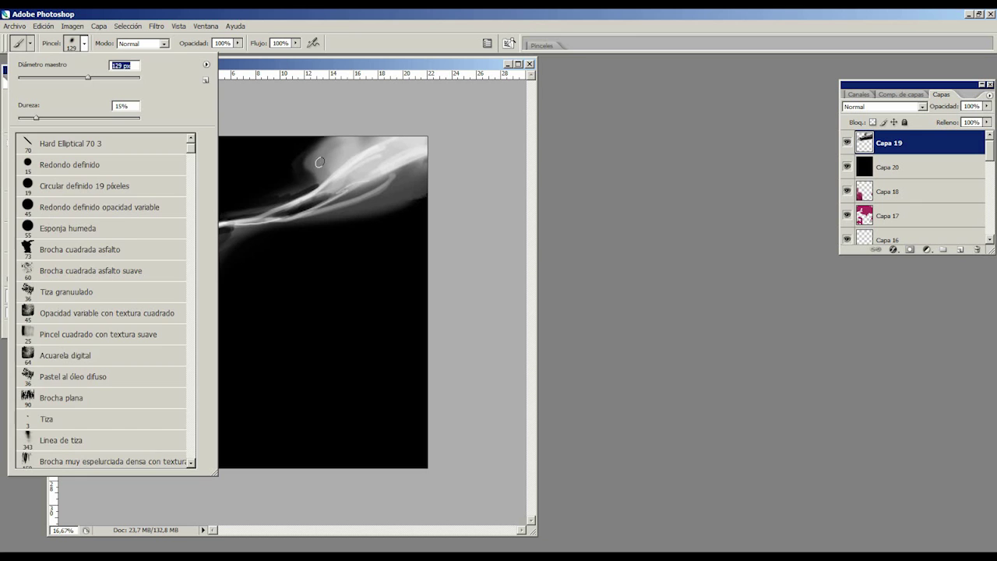
pyautogui.press('Return')
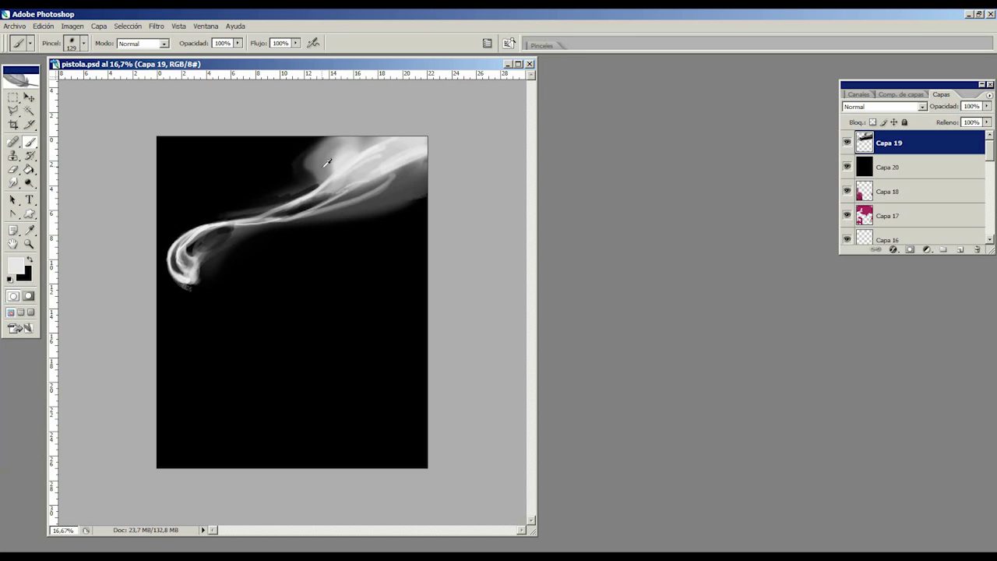
pyautogui.keyDown('alt'); pyautogui.click(302, 187); pyautogui.keyUp('alt')
pyautogui.moveTo(283, 193)
pyautogui.mouseDown()
pyautogui.moveTo(323, 170)
pyautogui.moveTo(290, 194)
pyautogui.mouseUp()
pyautogui.keyDown('alt'); pyautogui.click(321, 175); pyautogui.keyUp('alt')
pyautogui.keyDown('alt'); pyautogui.click(251, 195); pyautogui.keyUp('alt')
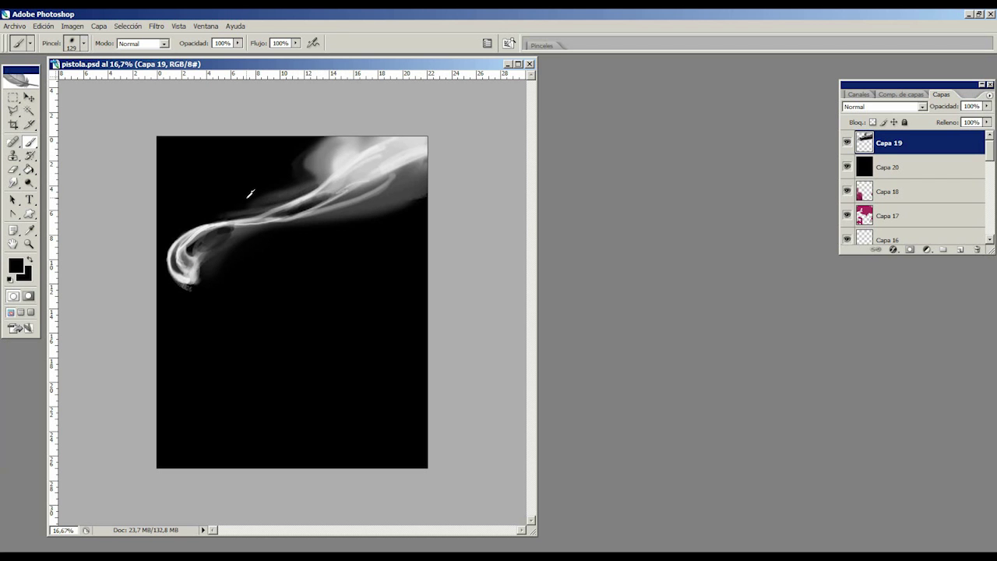
# - Fill the cloud's lower right area with broad strokes of sampled light grey, sweeping up to the canvas's right edge
pyautogui.keyDown('alt'); pyautogui.click(342, 156); pyautogui.keyUp('alt')
pyautogui.keyDown('alt'); pyautogui.click(353, 146); pyautogui.keyUp('alt')
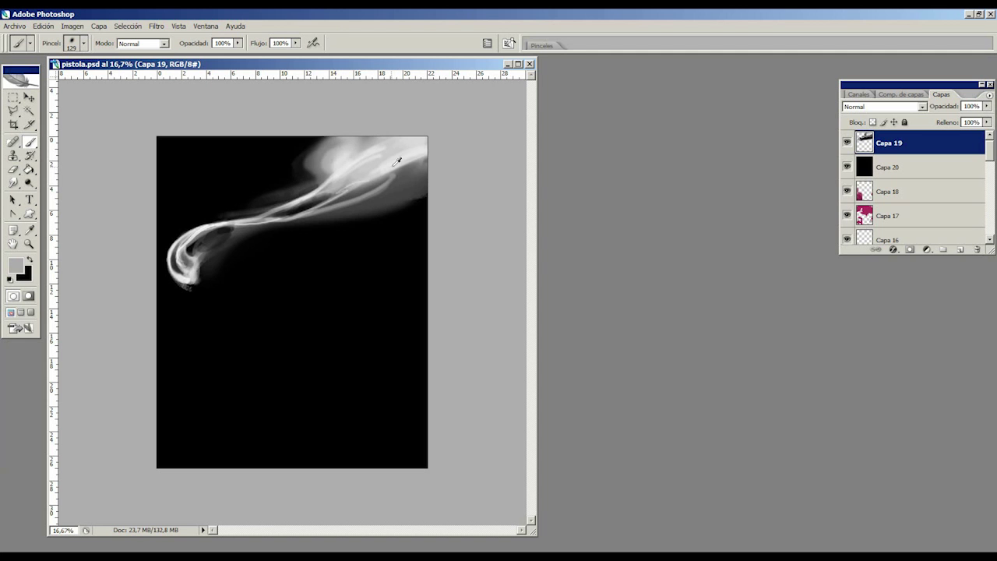
pyautogui.keyDown('alt'); pyautogui.click(393, 165); pyautogui.keyUp('alt')
pyautogui.moveTo(345, 199)
pyautogui.mouseDown()
pyautogui.moveTo(417, 173)
pyautogui.moveTo(356, 201)
pyautogui.moveTo(418, 183)
pyautogui.mouseUp()
pyautogui.keyDown('alt'); pyautogui.click(376, 190); pyautogui.keyUp('alt')
pyautogui.moveTo(353, 201)
pyautogui.mouseDown()
pyautogui.moveTo(421, 178)
pyautogui.moveTo(383, 176)
pyautogui.moveTo(407, 162)
pyautogui.moveTo(344, 196)
pyautogui.moveTo(411, 164)
pyautogui.moveTo(352, 185)
pyautogui.moveTo(395, 159)
pyautogui.moveTo(426, 151)
pyautogui.moveTo(428, 160)
pyautogui.moveTo(401, 177)
pyautogui.moveTo(422, 160)
pyautogui.moveTo(409, 175)
pyautogui.moveTo(398, 150)
pyautogui.moveTo(355, 161)
pyautogui.moveTo(365, 158)
pyautogui.moveTo(360, 170)
pyautogui.moveTo(379, 150)
pyautogui.moveTo(421, 143)
pyautogui.moveTo(393, 184)
pyautogui.moveTo(424, 142)
pyautogui.mouseUp()
# - Even out the bright cloud around its dark streak with sampled tones and save the document
pyautogui.keyDown('alt'); pyautogui.click(407, 166); pyautogui.keyUp('alt')
pyautogui.keyDown('alt'); pyautogui.click(392, 222); pyautogui.keyUp('alt')
pyautogui.keyDown('alt'); pyautogui.click(378, 171); pyautogui.keyUp('alt')
pyautogui.keyDown('alt'); pyautogui.click(357, 161); pyautogui.keyUp('alt')
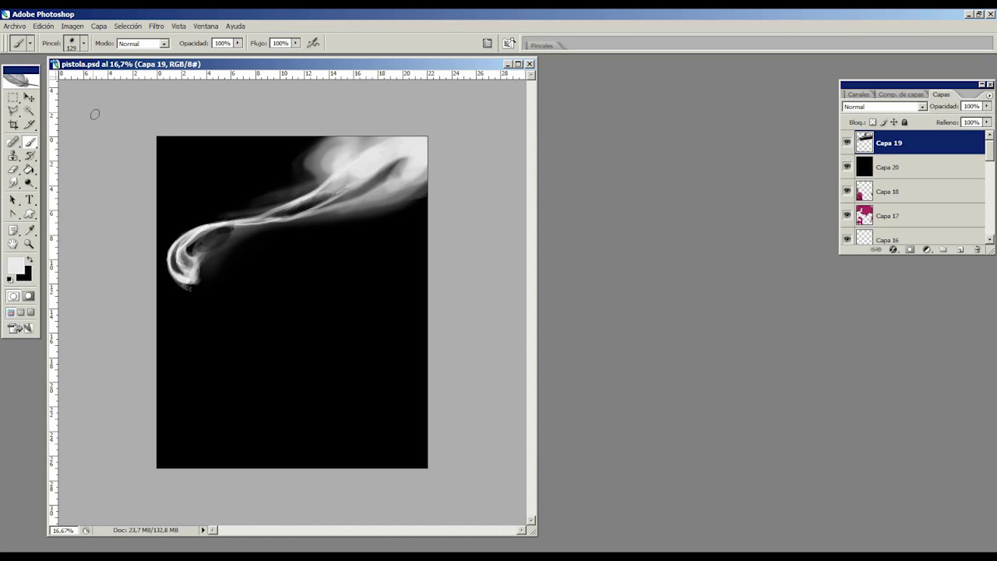
pyautogui.click(15, 26)
pyautogui.click(54, 144)
# - Set the brush to 220 px and cover the dark streak in the cloud with broad sampled light grey strokes
pyautogui.moveTo(386, 190); pyautogui.dragTo(406, 158)
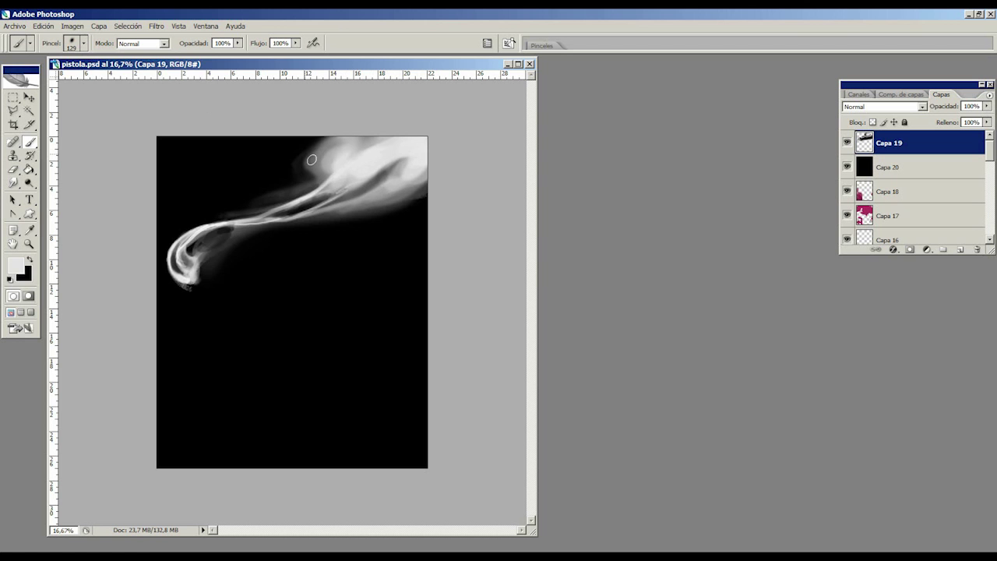
pyautogui.click(84, 43)
pyautogui.moveTo(86, 79); pyautogui.dragTo(113, 81)
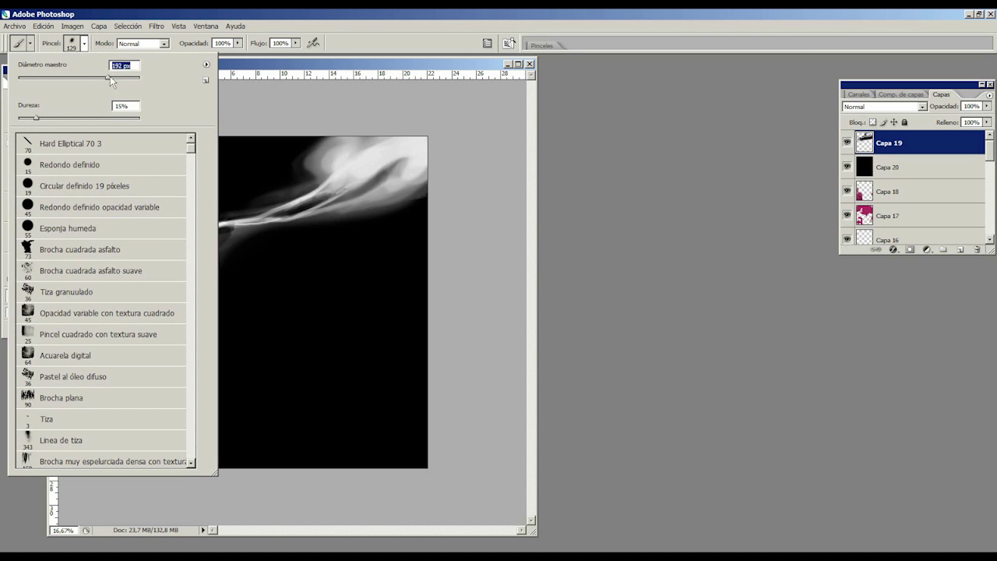
pyautogui.click(342, 204)
pyautogui.moveTo(341, 205)
pyautogui.mouseDown()
pyautogui.moveTo(392, 166)
pyautogui.moveTo(382, 178)
pyautogui.moveTo(399, 173)
pyautogui.moveTo(402, 187)
pyautogui.moveTo(391, 180)
pyautogui.moveTo(402, 178)
pyautogui.moveTo(364, 178)
pyautogui.moveTo(372, 153)
pyautogui.mouseUp()
pyautogui.keyDown('alt'); pyautogui.click(392, 170); pyautogui.keyUp('alt')
pyautogui.keyDown('alt'); pyautogui.click(403, 190); pyautogui.keyUp('alt')
pyautogui.keyDown('alt'); pyautogui.click(394, 150); pyautogui.keyUp('alt')
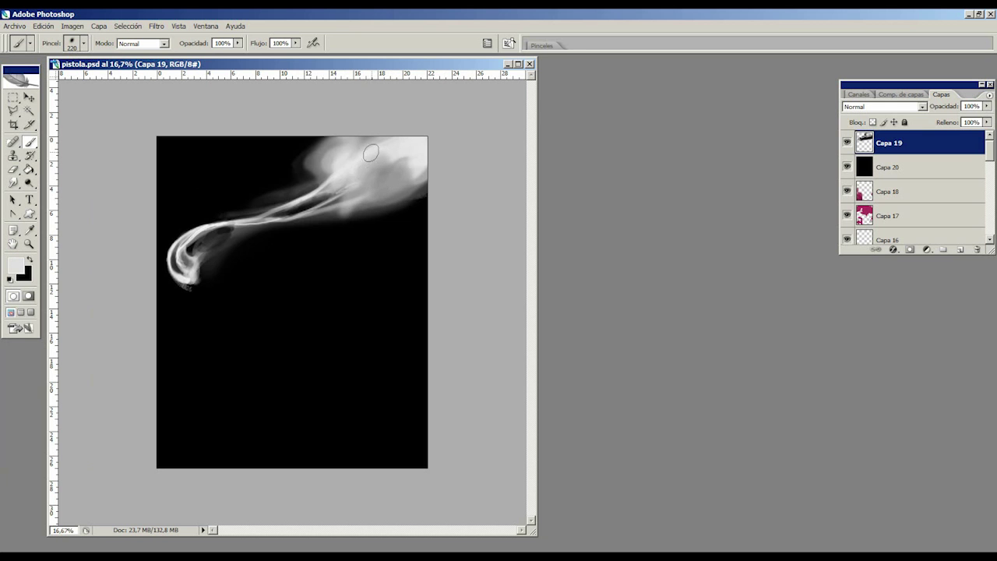
# - Blend the right side and lower edge of the cloud with sampled mid and dark greys
pyautogui.moveTo(343, 183); pyautogui.dragTo(332, 189)
pyautogui.keyDown('alt'); pyautogui.click(389, 173); pyautogui.keyUp('alt')
pyautogui.moveTo(413, 166); pyautogui.dragTo(425, 162)
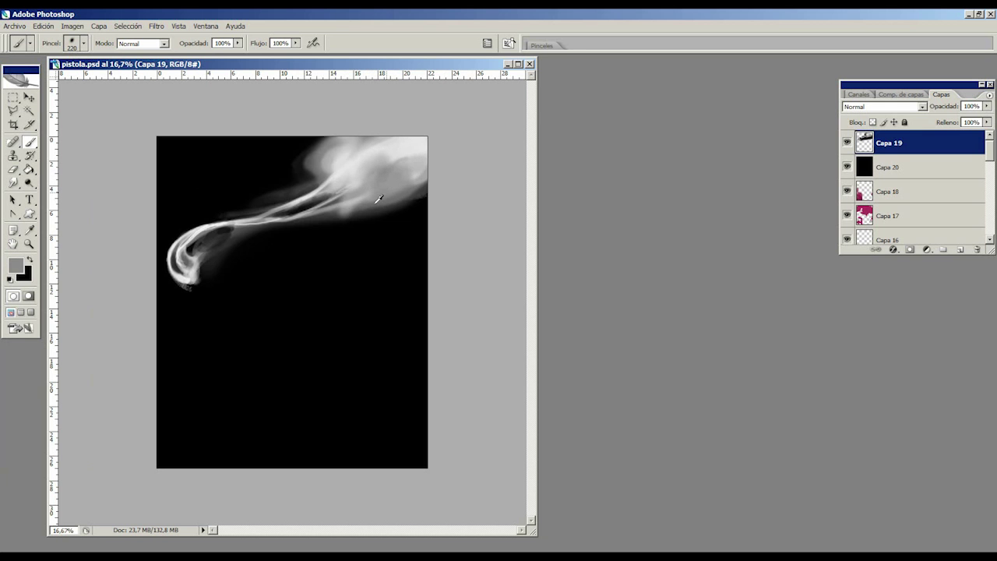
pyautogui.keyDown('alt'); pyautogui.click(360, 204); pyautogui.keyUp('alt')
pyautogui.moveTo(354, 209)
pyautogui.mouseDown()
pyautogui.moveTo(393, 178)
pyautogui.moveTo(420, 190)
pyautogui.mouseUp()
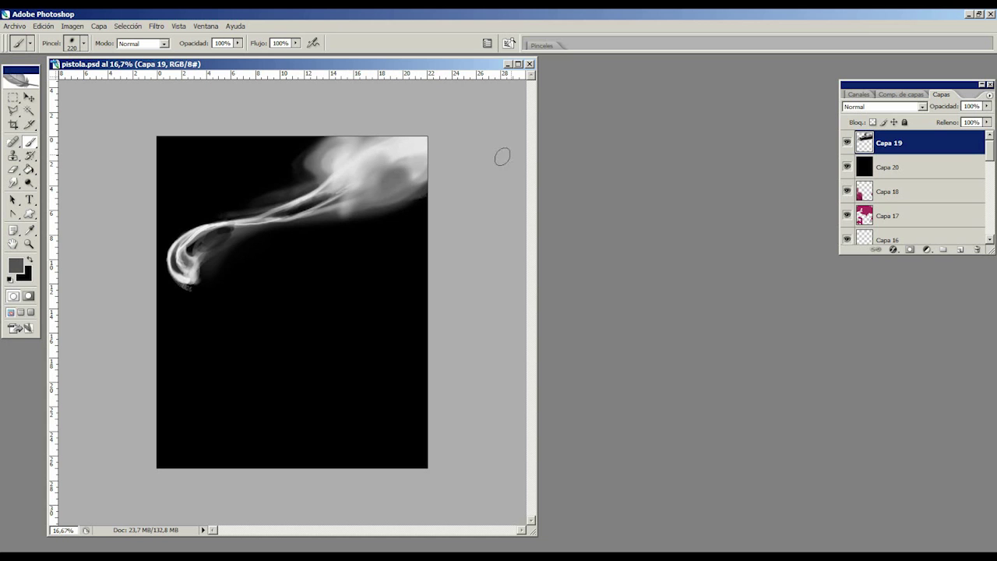
# - Streak the cloud diagonally with sampled dark and mid greys, then sweep sampled light grey over it towards the upper right
pyautogui.keyDown('alt'); pyautogui.click(320, 190); pyautogui.keyUp('alt')
pyautogui.keyDown('alt'); pyautogui.click(326, 199); pyautogui.keyUp('alt')
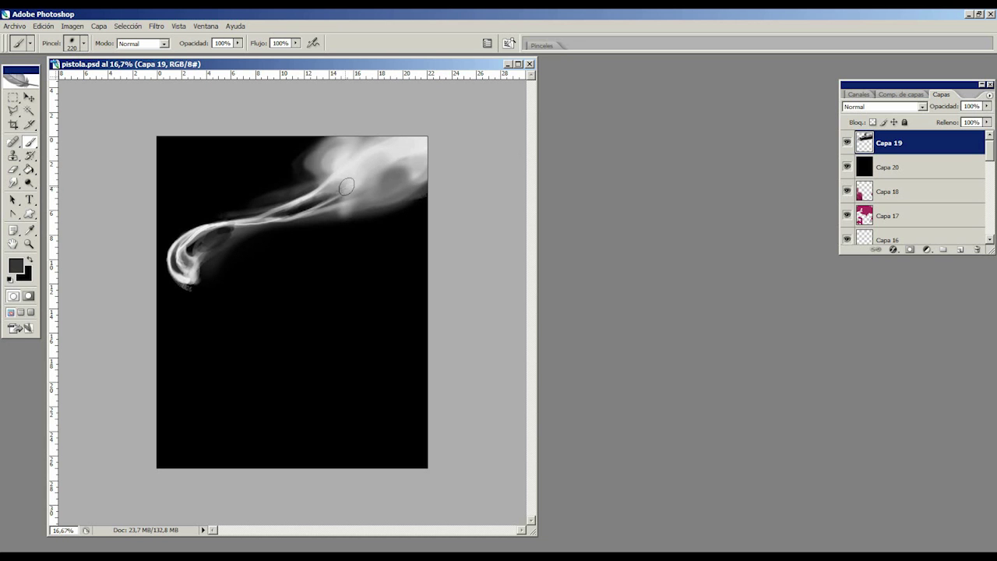
pyautogui.moveTo(347, 187); pyautogui.dragTo(430, 148)
pyautogui.keyDown('alt'); pyautogui.click(370, 182); pyautogui.keyUp('alt')
pyautogui.moveTo(359, 183); pyautogui.dragTo(420, 156)
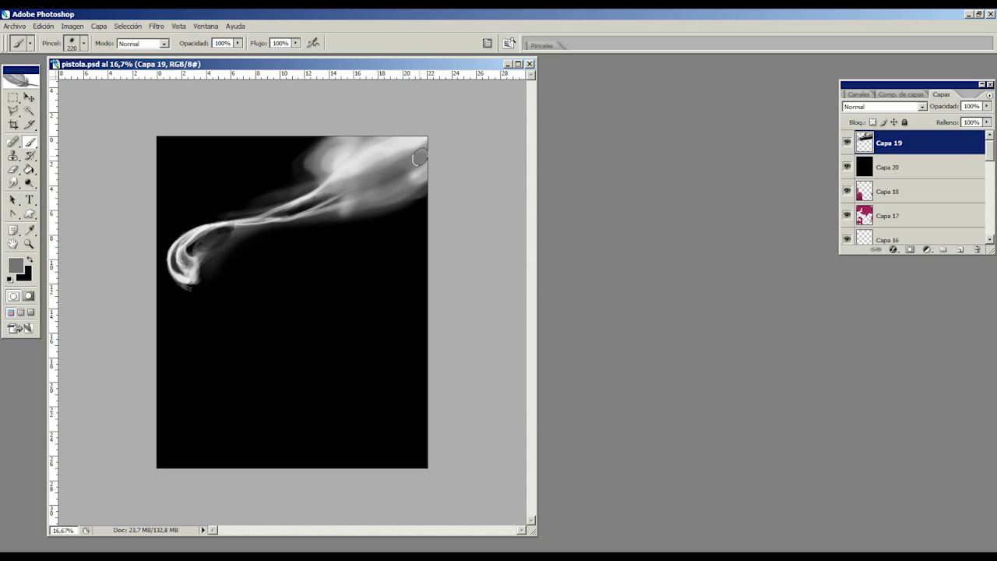
pyautogui.keyDown('alt'); pyautogui.click(376, 153); pyautogui.keyUp('alt')
pyautogui.moveTo(333, 207)
pyautogui.mouseDown()
pyautogui.moveTo(444, 157)
pyautogui.moveTo(366, 203)
pyautogui.moveTo(410, 182)
pyautogui.moveTo(389, 193)
pyautogui.moveTo(415, 149)
pyautogui.mouseUp()
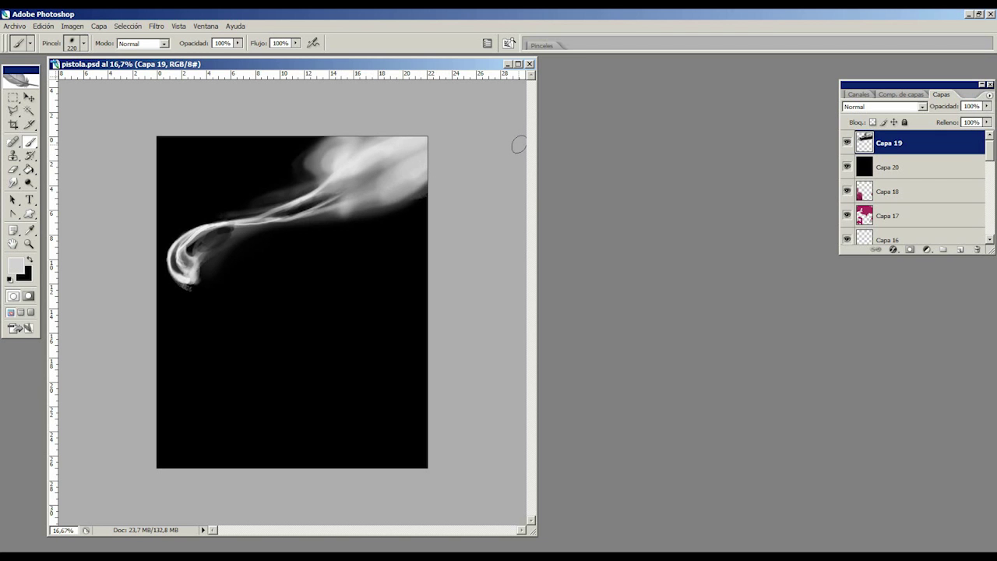
# - Paint soft dark grey diagonal streaks through the upper left part of the cloud
pyautogui.keyDown('alt'); pyautogui.click(311, 177); pyautogui.keyUp('alt')
pyautogui.moveTo(311, 183); pyautogui.dragTo(389, 124)
pyautogui.moveTo(295, 195); pyautogui.dragTo(373, 145)
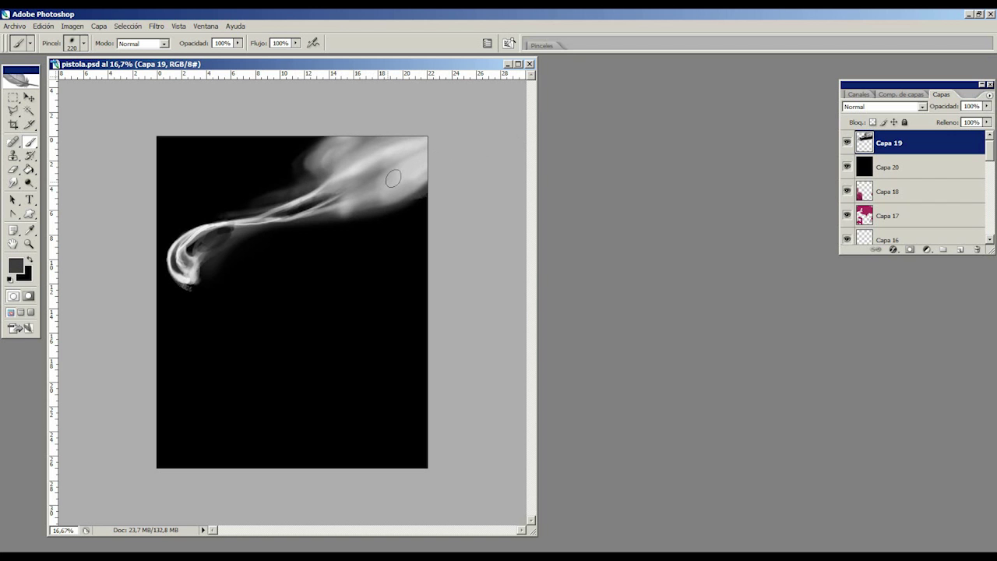
# - Separate the main strand from the bright patch at the canvas's right edge with dark diagonal strokes through the cloud
pyautogui.keyDown('alt'); pyautogui.click(310, 226); pyautogui.keyUp('alt')
pyautogui.moveTo(336, 216); pyautogui.dragTo(437, 138)
pyautogui.moveTo(361, 194); pyautogui.dragTo(423, 160)
pyautogui.keyDown('alt'); pyautogui.click(408, 184); pyautogui.keyUp('alt')
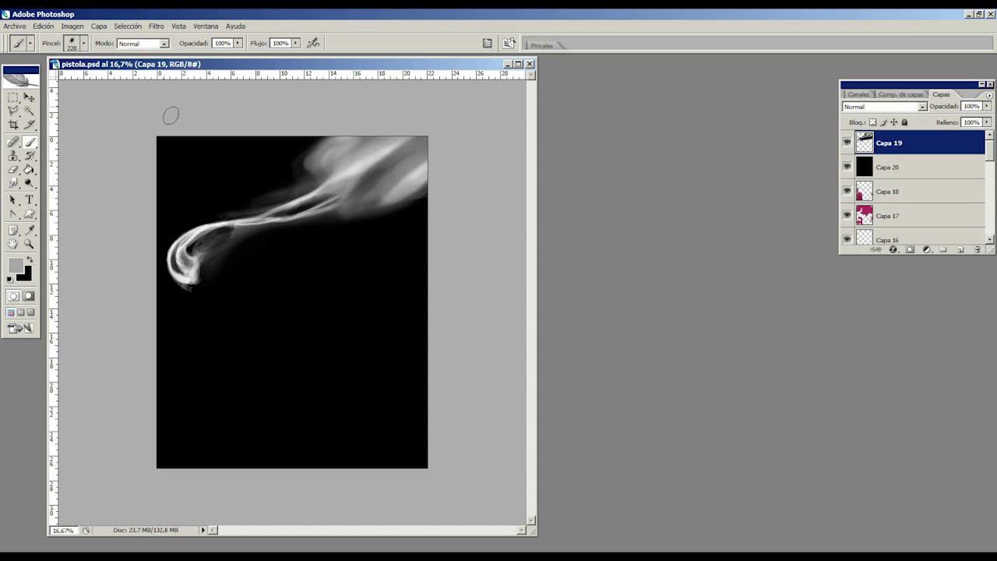
# - Set the brush to 112 px and paint a near-white strand from the lower wisp up to the canvas's upper right corner
pyautogui.click(83, 44)
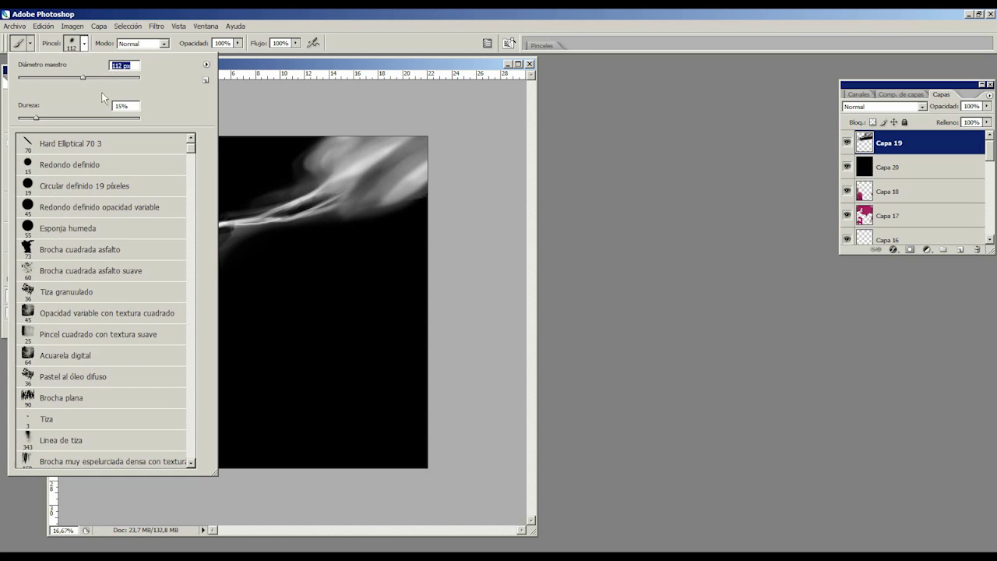
pyautogui.click(306, 156)
pyautogui.keyDown('alt'); pyautogui.click(207, 226); pyautogui.keyUp('alt')
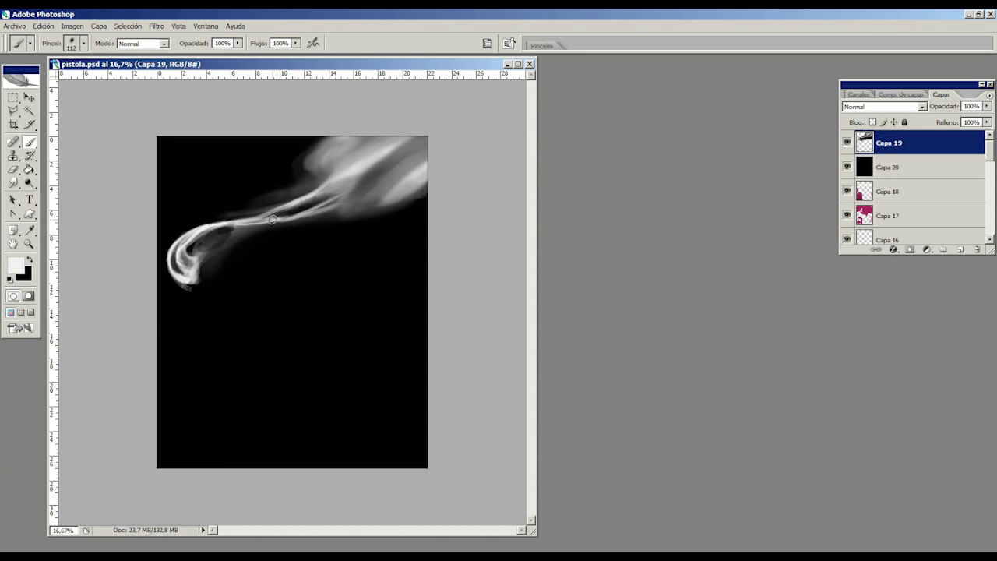
pyautogui.moveTo(272, 220)
pyautogui.mouseDown()
pyautogui.moveTo(319, 209)
pyautogui.moveTo(440, 133)
pyautogui.mouseUp()
pyautogui.moveTo(370, 174)
pyautogui.mouseDown()
pyautogui.moveTo(400, 147)
pyautogui.moveTo(382, 143)
pyautogui.mouseUp()
# - Shade both sides of the new bright strand with sampled dark and mid greys as it rises through the cloud
pyautogui.keyDown('alt'); pyautogui.click(381, 168); pyautogui.keyUp('alt')
pyautogui.moveTo(358, 185)
pyautogui.mouseDown()
pyautogui.moveTo(413, 146)
pyautogui.moveTo(372, 172)
pyautogui.moveTo(391, 152)
pyautogui.moveTo(400, 146)
pyautogui.moveTo(367, 177)
pyautogui.moveTo(403, 143)
pyautogui.mouseUp()
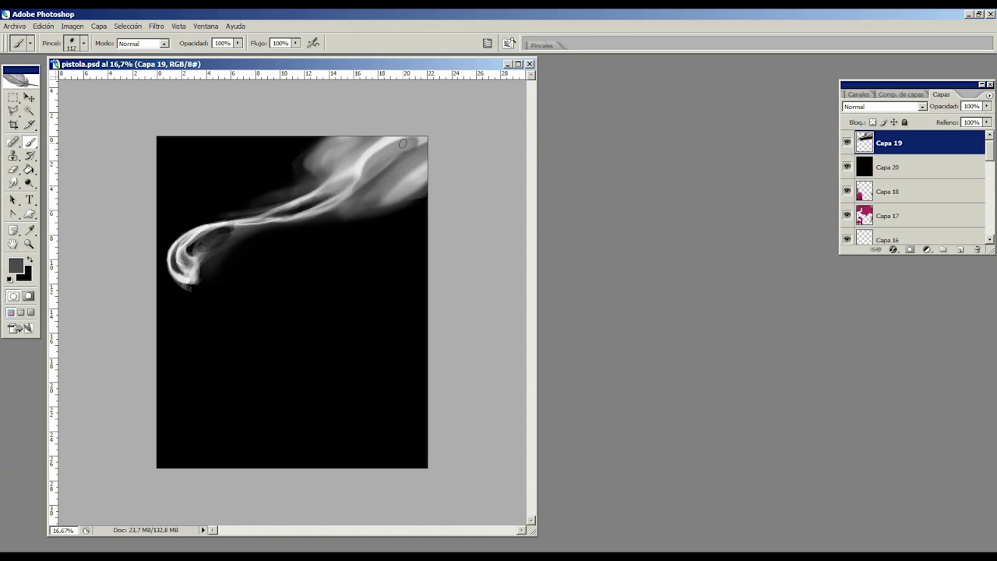
pyautogui.keyDown('alt'); pyautogui.click(359, 173); pyautogui.keyUp('alt')
pyautogui.moveTo(346, 189); pyautogui.dragTo(396, 135)
pyautogui.keyDown('alt'); pyautogui.click(362, 151); pyautogui.keyUp('alt')
pyautogui.moveTo(348, 166)
pyautogui.mouseDown()
pyautogui.moveTo(391, 130)
pyautogui.moveTo(372, 145)
pyautogui.moveTo(398, 133)
pyautogui.moveTo(368, 171)
pyautogui.moveTo(411, 142)
pyautogui.mouseUp()
pyautogui.keyDown('alt'); pyautogui.click(379, 162); pyautogui.keyUp('alt')
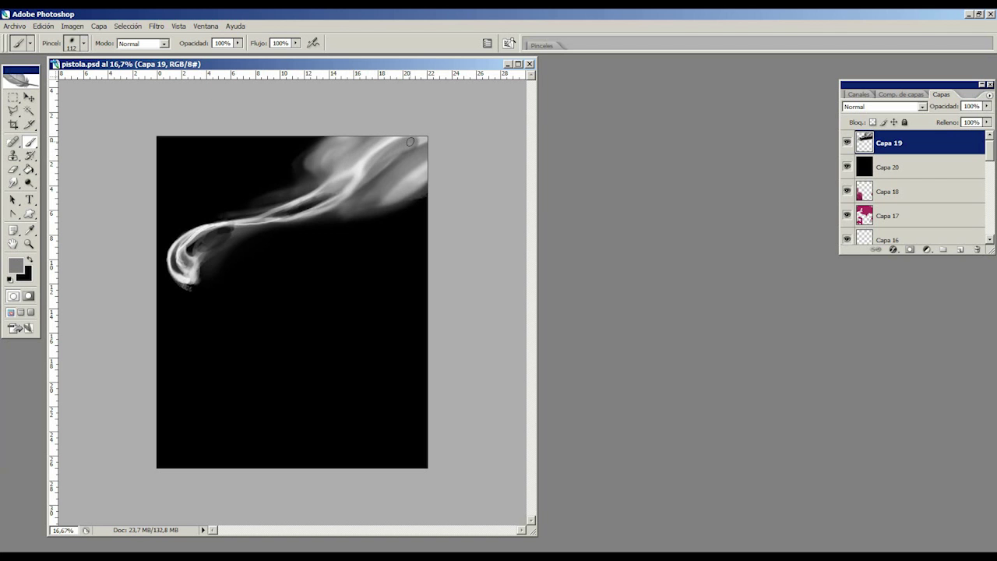
# - Darken the gap beneath the bright rising strand with sampled greys and black, up towards the cloud's upper right
pyautogui.keyDown('alt'); pyautogui.click(366, 184); pyautogui.keyUp('alt')
pyautogui.moveTo(357, 197)
pyautogui.mouseDown()
pyautogui.moveTo(394, 158)
pyautogui.moveTo(359, 191)
pyautogui.moveTo(385, 153)
pyautogui.moveTo(335, 206)
pyautogui.moveTo(376, 155)
pyautogui.moveTo(351, 186)
pyautogui.moveTo(395, 149)
pyautogui.mouseUp()
pyautogui.keyDown('alt'); pyautogui.click(350, 186); pyautogui.keyUp('alt')
pyautogui.keyDown('alt'); pyautogui.click(364, 180); pyautogui.keyUp('alt')
pyautogui.keyDown('alt'); pyautogui.click(370, 227); pyautogui.keyUp('alt')
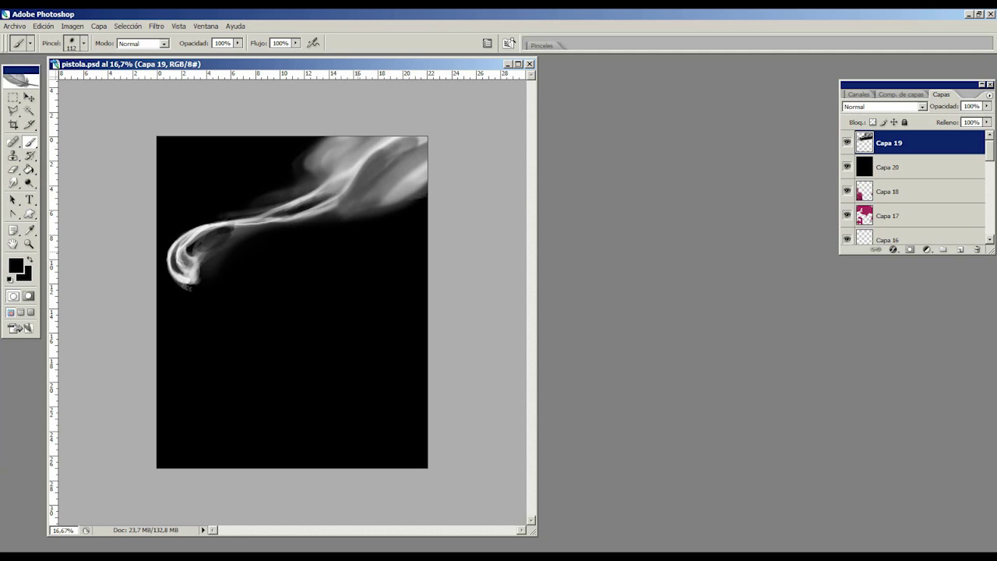
pyautogui.moveTo(297, 228)
pyautogui.mouseDown()
pyautogui.moveTo(346, 197)
pyautogui.moveTo(378, 154)
pyautogui.moveTo(347, 194)
pyautogui.moveTo(396, 155)
pyautogui.mouseUp()
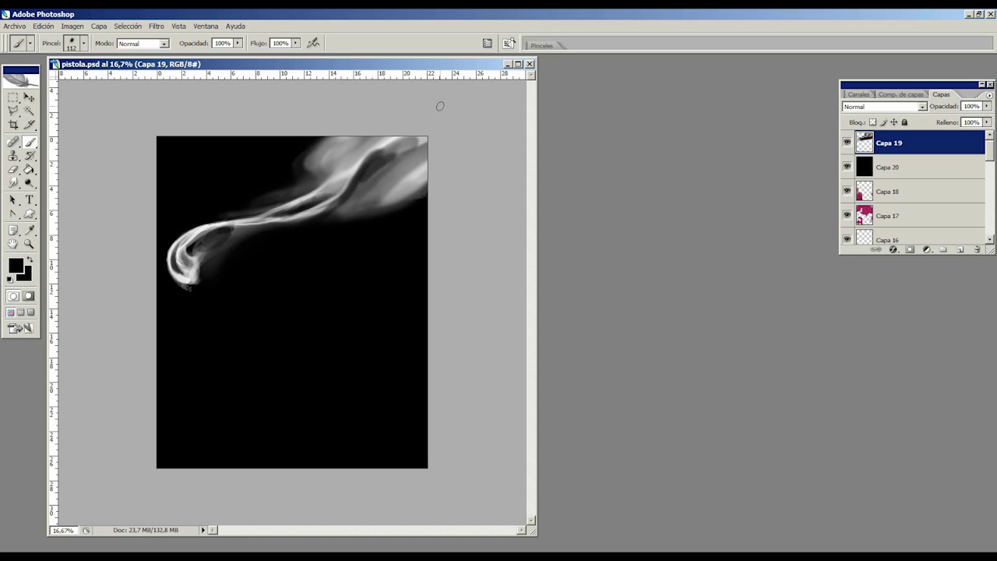
# - Set the brush to 143 px and cover the dark gap beneath the bright rising strand with sampled greys
pyautogui.click(77, 44)
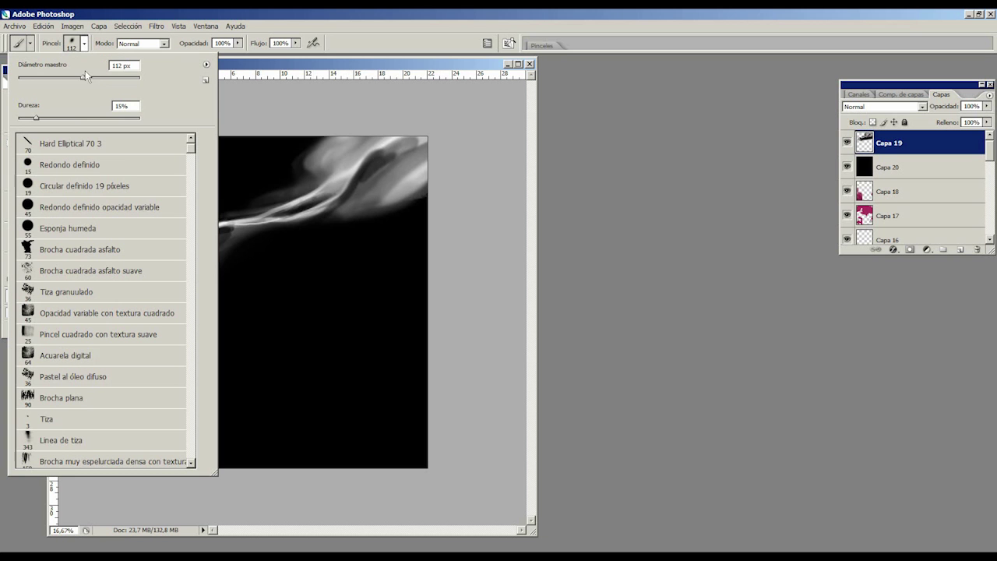
pyautogui.keyDown('alt'); pyautogui.click(358, 173); pyautogui.keyUp('alt')
pyautogui.moveTo(352, 175)
pyautogui.mouseDown()
pyautogui.moveTo(464, 122)
pyautogui.moveTo(427, 148)
pyautogui.moveTo(438, 149)
pyautogui.moveTo(427, 153)
pyautogui.moveTo(429, 137)
pyautogui.moveTo(387, 171)
pyautogui.mouseUp()
pyautogui.keyDown('alt'); pyautogui.click(344, 184); pyautogui.keyUp('alt')
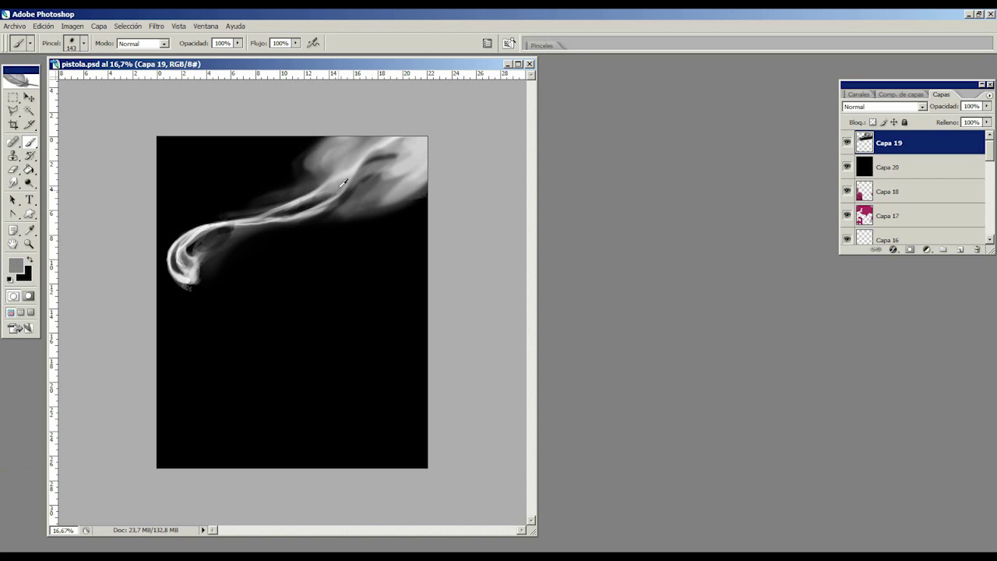
pyautogui.keyDown('alt'); pyautogui.click(331, 205); pyautogui.keyUp('alt')
pyautogui.moveTo(334, 204)
pyautogui.mouseDown()
pyautogui.moveTo(417, 160)
pyautogui.moveTo(372, 180)
pyautogui.moveTo(392, 151)
pyautogui.moveTo(363, 176)
pyautogui.moveTo(371, 162)
pyautogui.moveTo(345, 172)
pyautogui.moveTo(389, 137)
pyautogui.moveTo(333, 157)
pyautogui.moveTo(328, 172)
pyautogui.moveTo(376, 128)
pyautogui.mouseUp()
pyautogui.keyDown('alt'); pyautogui.click(362, 177); pyautogui.keyUp('alt')
pyautogui.keyDown('alt'); pyautogui.click(352, 169); pyautogui.keyUp('alt')
pyautogui.keyDown('alt'); pyautogui.click(332, 167); pyautogui.keyUp('alt')
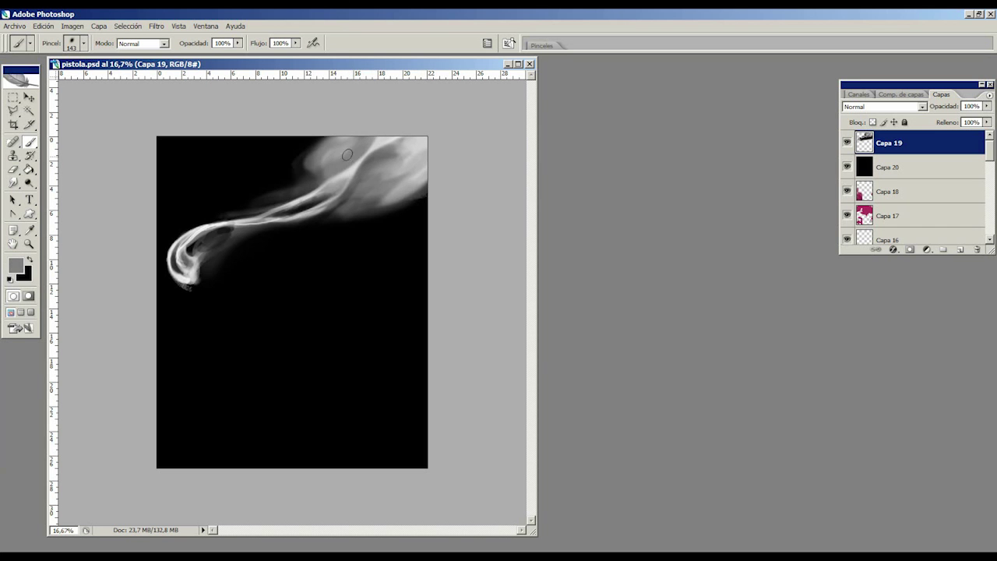
# - Rework the cloud's underside and its area towards the upper right corner with sampled dark and mid greys
pyautogui.keyDown('alt'); pyautogui.click(336, 222); pyautogui.keyUp('alt')
pyautogui.moveTo(331, 222)
pyautogui.mouseDown()
pyautogui.moveTo(374, 177)
pyautogui.moveTo(344, 224)
pyautogui.moveTo(331, 202)
pyautogui.moveTo(400, 154)
pyautogui.mouseUp()
pyautogui.keyDown('alt'); pyautogui.click(338, 194); pyautogui.keyUp('alt')
pyautogui.moveTo(390, 169); pyautogui.dragTo(424, 150)
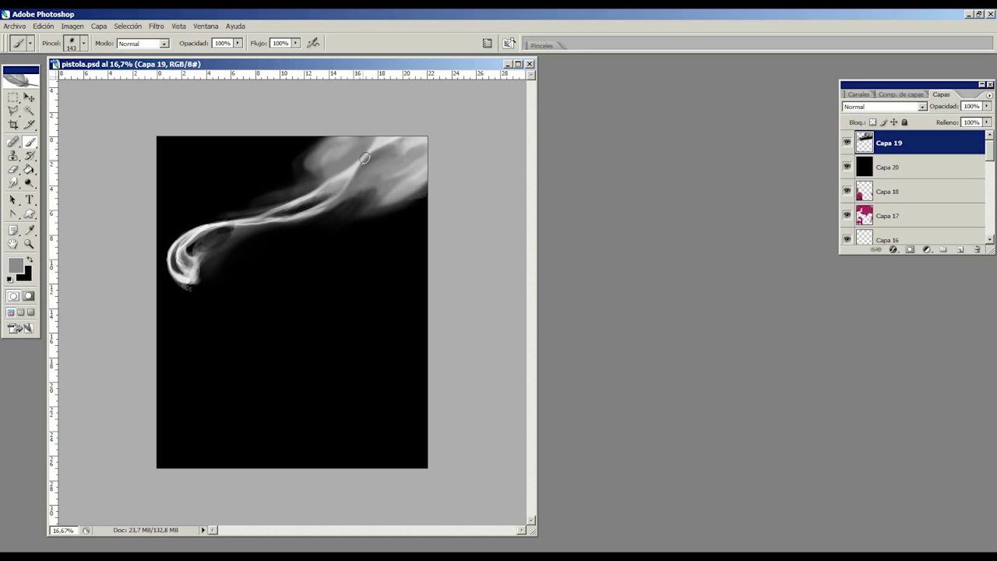
# - Paint sampled dark grey through the puff on the upper left side of the bright strand
pyautogui.keyDown('alt'); pyautogui.click(316, 174); pyautogui.keyUp('alt')
pyautogui.moveTo(332, 173); pyautogui.dragTo(357, 148)
pyautogui.moveTo(336, 167); pyautogui.dragTo(364, 143)
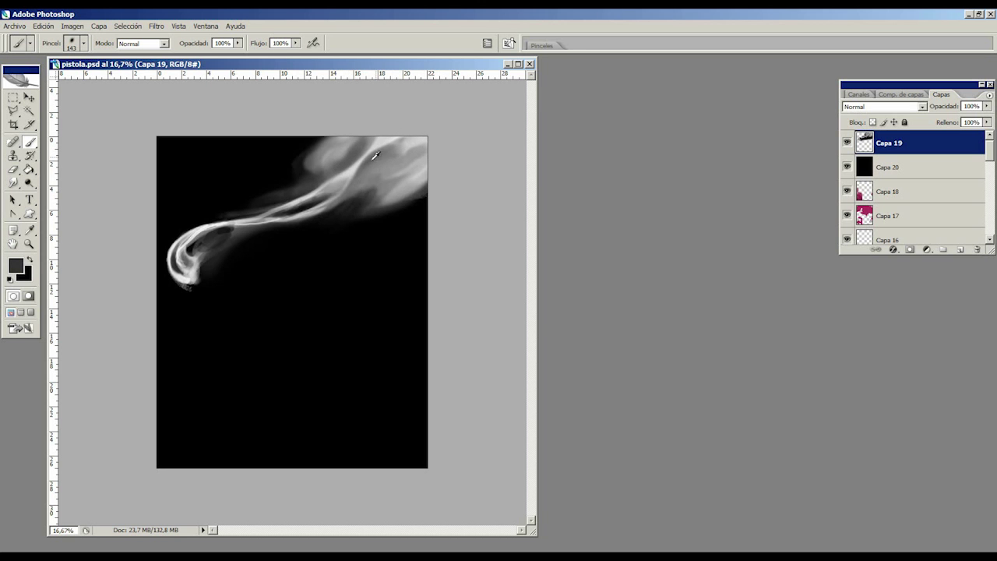
# - Brighten the cloud just below the rising strand with sampled light grey strokes
pyautogui.keyDown('alt'); pyautogui.click(358, 167); pyautogui.keyUp('alt')
pyautogui.moveTo(347, 178)
pyautogui.mouseDown()
pyautogui.moveTo(421, 145)
pyautogui.moveTo(355, 178)
pyautogui.moveTo(421, 134)
pyautogui.moveTo(389, 160)
pyautogui.moveTo(412, 149)
pyautogui.moveTo(414, 169)
pyautogui.moveTo(360, 183)
pyautogui.mouseUp()
pyautogui.keyDown('alt'); pyautogui.click(366, 174); pyautogui.keyUp('alt')
pyautogui.keyDown('alt'); pyautogui.click(352, 170); pyautogui.keyUp('alt')
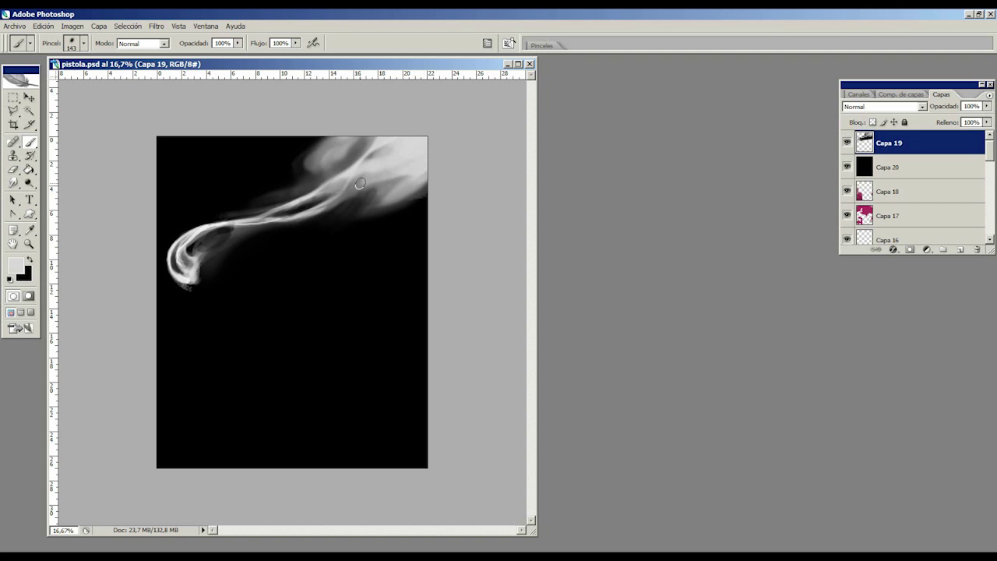
# - Blend the cloud's lower edge and the upper end of the strand with repeatedly sampled dark to light greys
pyautogui.keyDown('alt'); pyautogui.click(357, 190); pyautogui.keyUp('alt')
pyautogui.keyDown('alt'); pyautogui.click(352, 195); pyautogui.keyUp('alt')
pyautogui.keyDown('alt'); pyautogui.click(380, 166); pyautogui.keyUp('alt')
pyautogui.keyDown('alt'); pyautogui.click(361, 200); pyautogui.keyUp('alt')
pyautogui.keyDown('alt'); pyautogui.click(343, 208); pyautogui.keyUp('alt')
pyautogui.keyDown('alt'); pyautogui.click(354, 187); pyautogui.keyUp('alt')
pyautogui.keyDown('alt'); pyautogui.click(368, 186); pyautogui.keyUp('alt')
pyautogui.keyDown('alt'); pyautogui.click(397, 185); pyautogui.keyUp('alt')
pyautogui.keyDown('alt'); pyautogui.click(396, 210); pyautogui.keyUp('alt')
pyautogui.moveTo(377, 208); pyautogui.dragTo(428, 194)
pyautogui.keyDown('alt'); pyautogui.click(351, 164); pyautogui.keyUp('alt')
pyautogui.moveTo(353, 163)
pyautogui.mouseDown()
pyautogui.moveTo(379, 138)
pyautogui.moveTo(367, 142)
pyautogui.mouseUp()
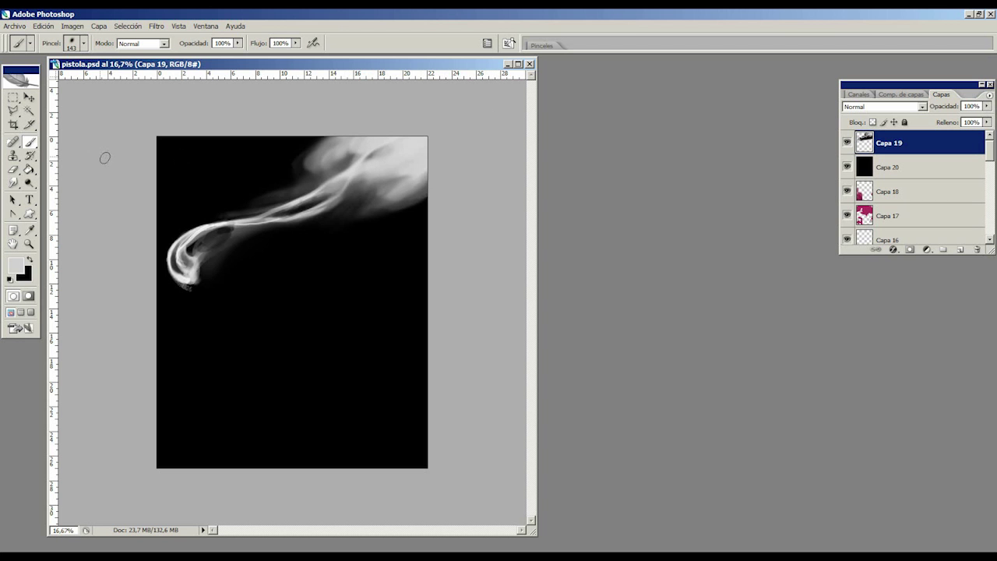
# - Smear the smoke from the lower loop up along the strands with the Smudge tool at 196 px, and save the file
pyautogui.click(13, 183)
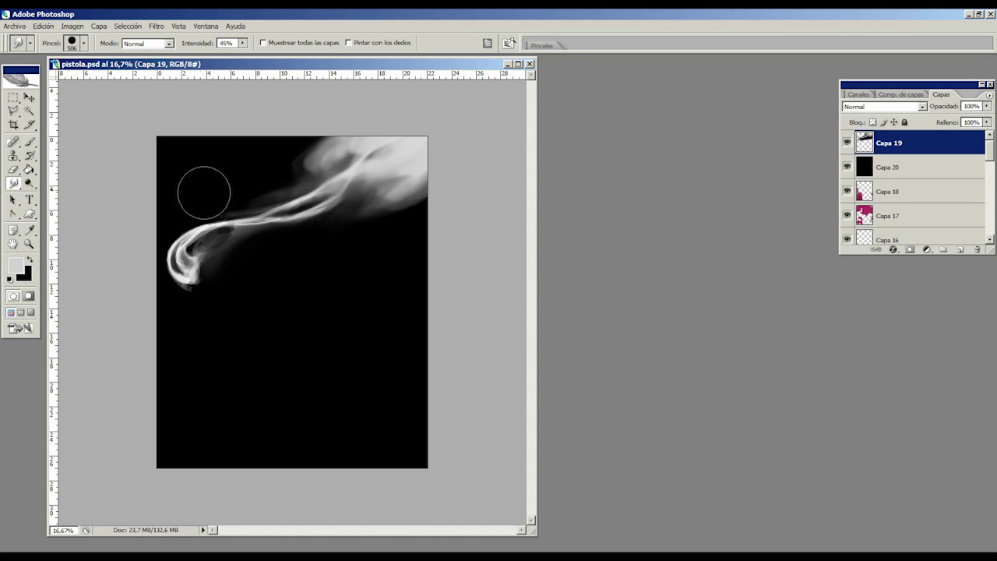
pyautogui.click(84, 44)
pyautogui.moveTo(127, 81); pyautogui.dragTo(115, 84)
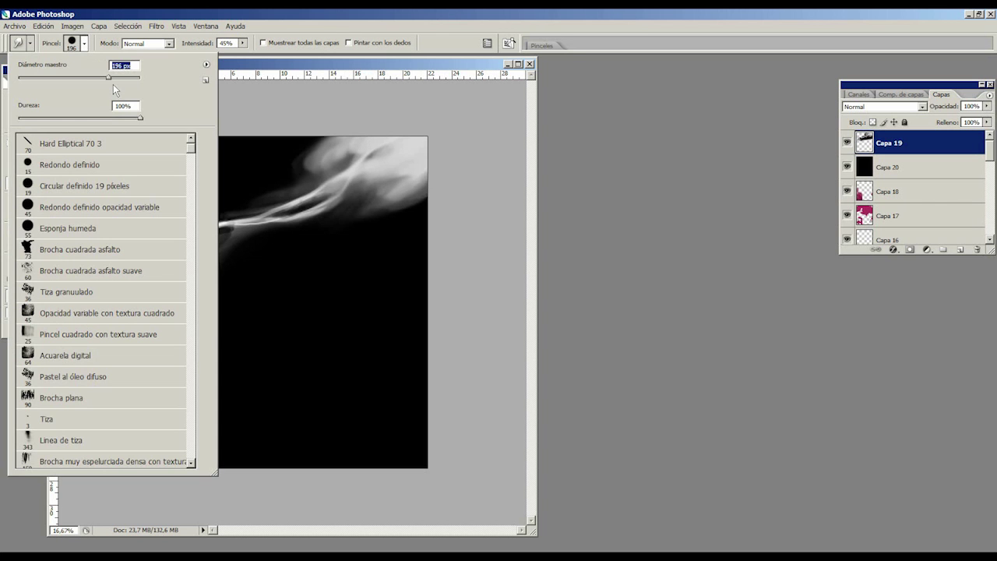
pyautogui.click(264, 101)
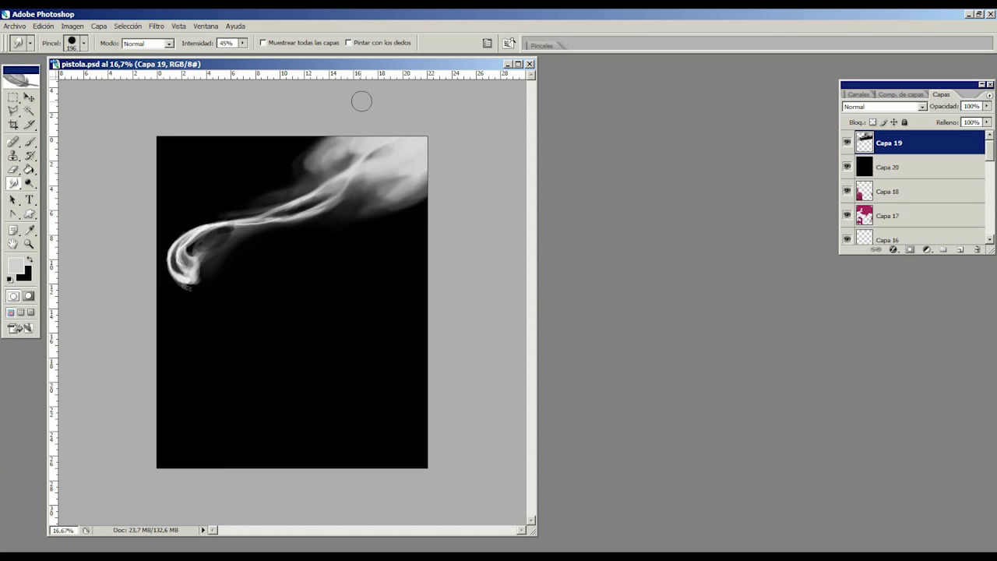
pyautogui.hotkey('ctrl', '+')
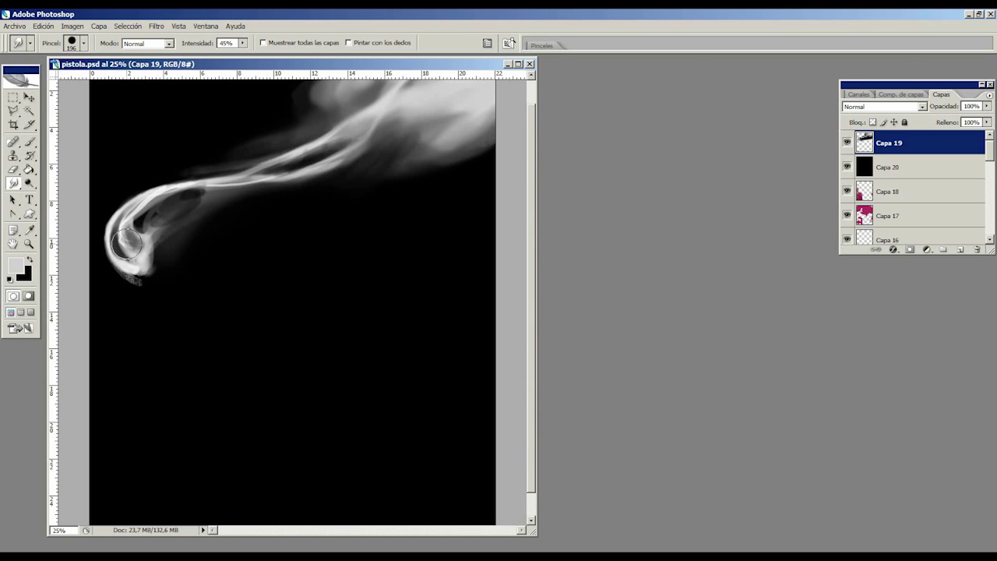
pyautogui.moveTo(131, 246)
pyautogui.mouseDown()
pyautogui.moveTo(127, 221)
pyautogui.moveTo(132, 243)
pyautogui.moveTo(126, 227)
pyautogui.moveTo(157, 193)
pyautogui.moveTo(239, 177)
pyautogui.mouseUp()
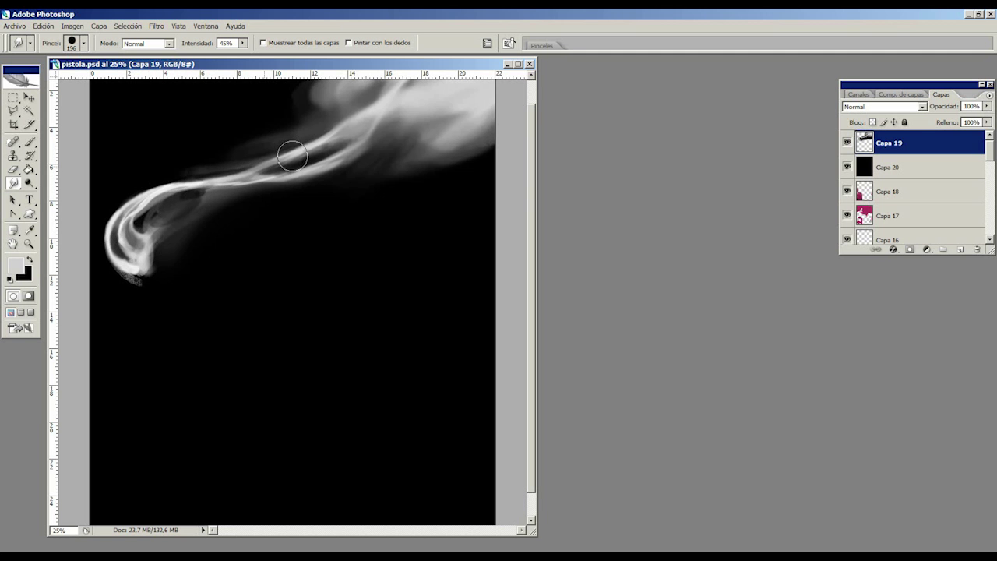
pyautogui.moveTo(292, 156); pyautogui.dragTo(375, 112)
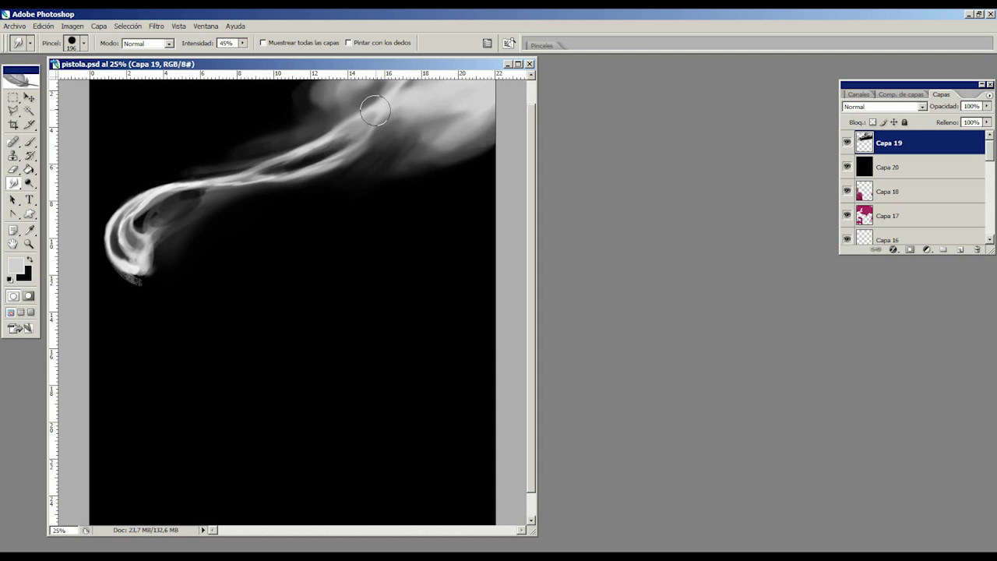
pyautogui.click(13, 26)
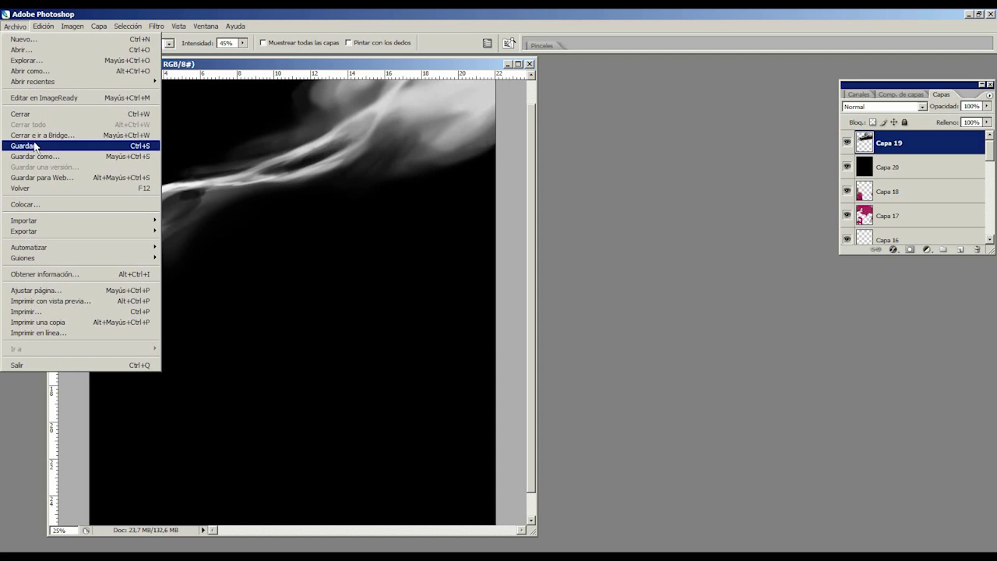
pyautogui.click(93, 147)
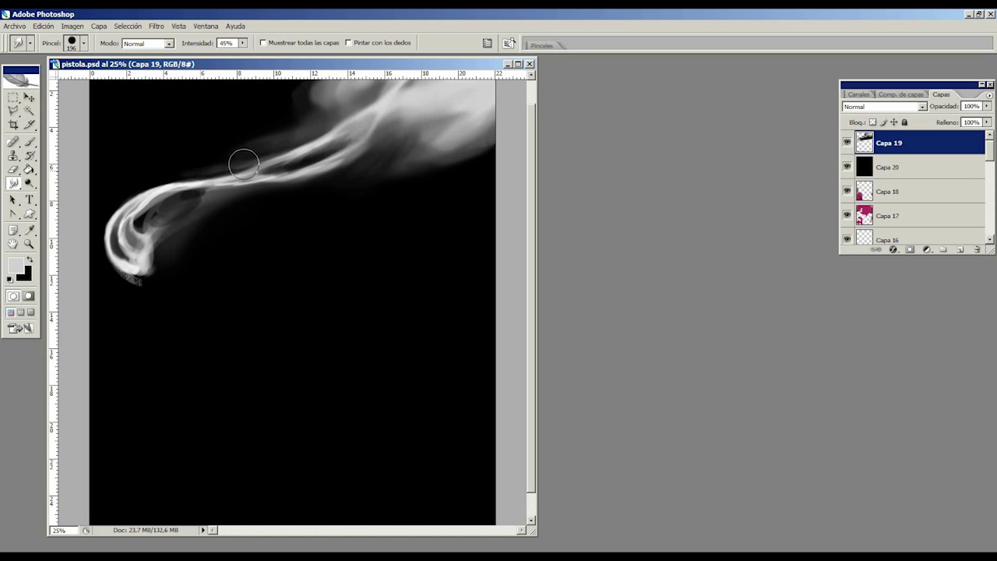
# - Smudge the faint wisps above the strands, the cloud's upper left puff and the loop's trail along the smoke's flow
pyautogui.moveTo(244, 164)
pyautogui.mouseDown()
pyautogui.moveTo(326, 124)
pyautogui.moveTo(358, 90)
pyautogui.moveTo(325, 93)
pyautogui.moveTo(354, 101)
pyautogui.moveTo(312, 99)
pyautogui.moveTo(323, 87)
pyautogui.mouseUp()
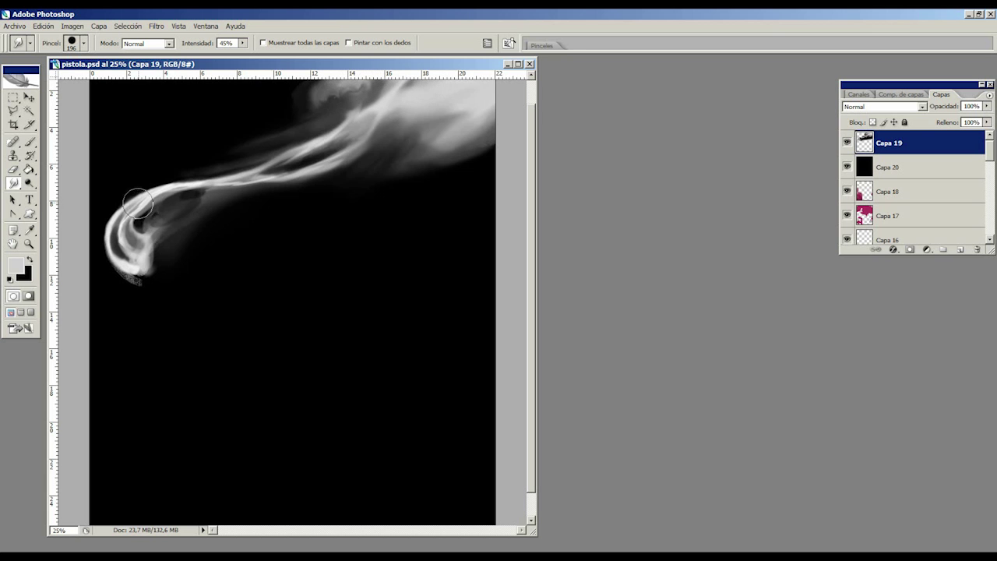
pyautogui.moveTo(121, 225)
pyautogui.mouseDown()
pyautogui.moveTo(155, 194)
pyautogui.moveTo(257, 184)
pyautogui.moveTo(349, 149)
pyautogui.moveTo(416, 93)
pyautogui.moveTo(439, 98)
pyautogui.mouseUp()
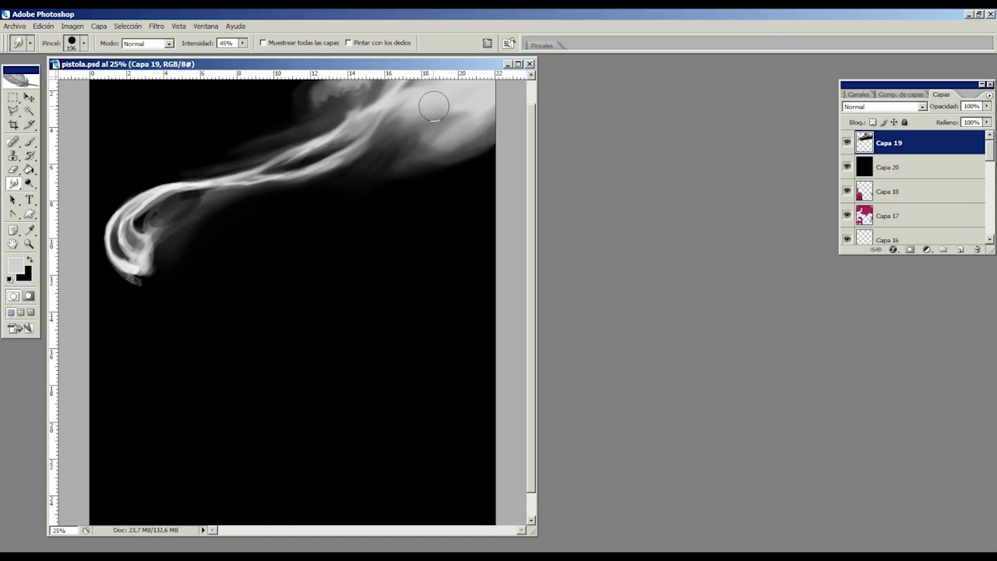
pyautogui.moveTo(262, 191)
pyautogui.mouseDown()
pyautogui.moveTo(185, 201)
pyautogui.moveTo(134, 232)
pyautogui.moveTo(136, 244)
pyautogui.moveTo(124, 226)
pyautogui.moveTo(126, 244)
pyautogui.moveTo(122, 236)
pyautogui.moveTo(126, 219)
pyautogui.moveTo(142, 226)
pyautogui.moveTo(134, 257)
pyautogui.moveTo(121, 236)
pyautogui.moveTo(150, 204)
pyautogui.moveTo(117, 253)
pyautogui.moveTo(113, 230)
pyautogui.moveTo(134, 199)
pyautogui.moveTo(146, 204)
pyautogui.moveTo(130, 207)
pyautogui.moveTo(107, 240)
pyautogui.moveTo(140, 194)
pyautogui.moveTo(287, 178)
pyautogui.moveTo(362, 146)
pyautogui.mouseUp()
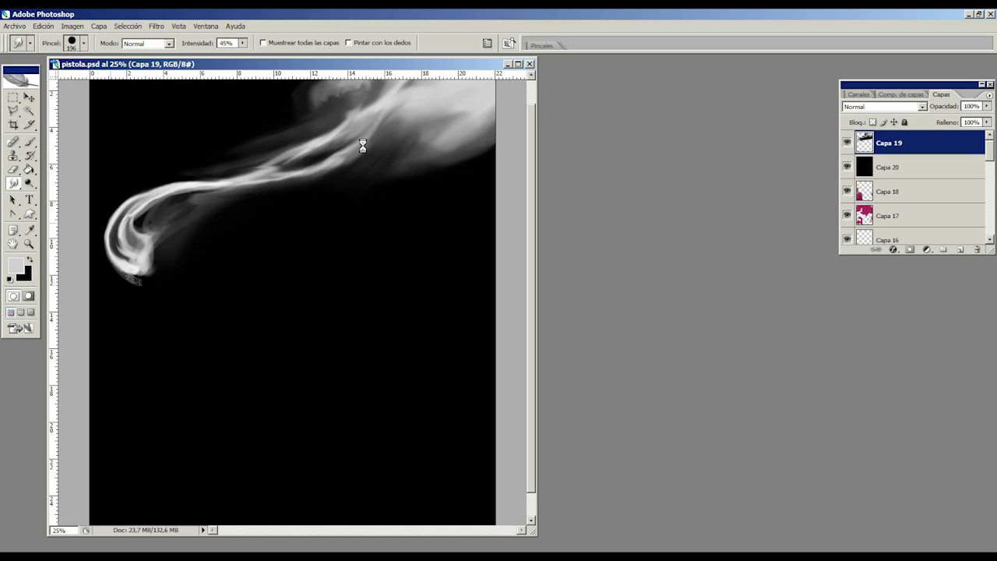
# - Smudge curling swirls into the bright cloud near the canvas's upper right corner
pyautogui.hotkey('ctrl', '-')
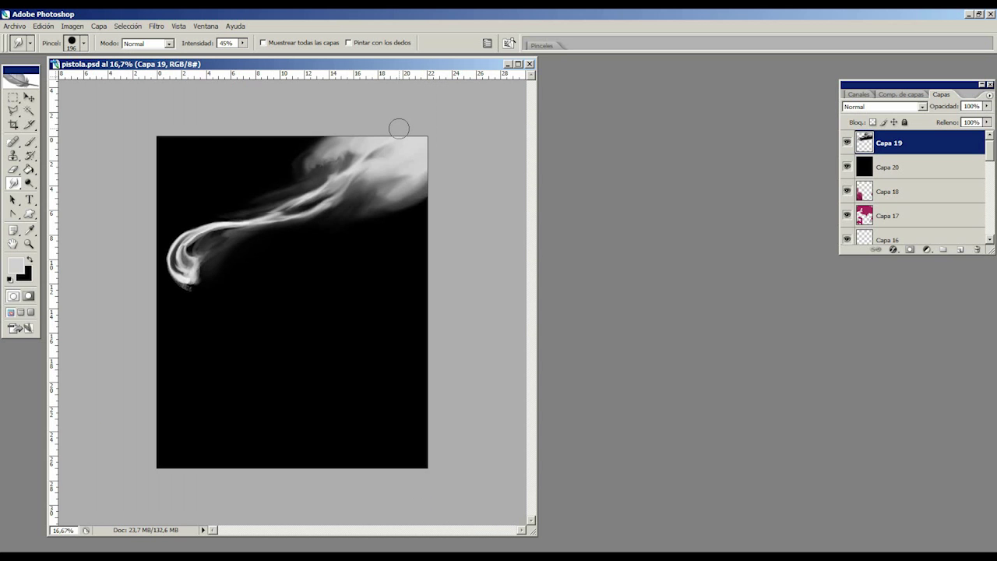
pyautogui.hotkey('ctrl', '+')
pyautogui.hotkey('ctrl', '-')
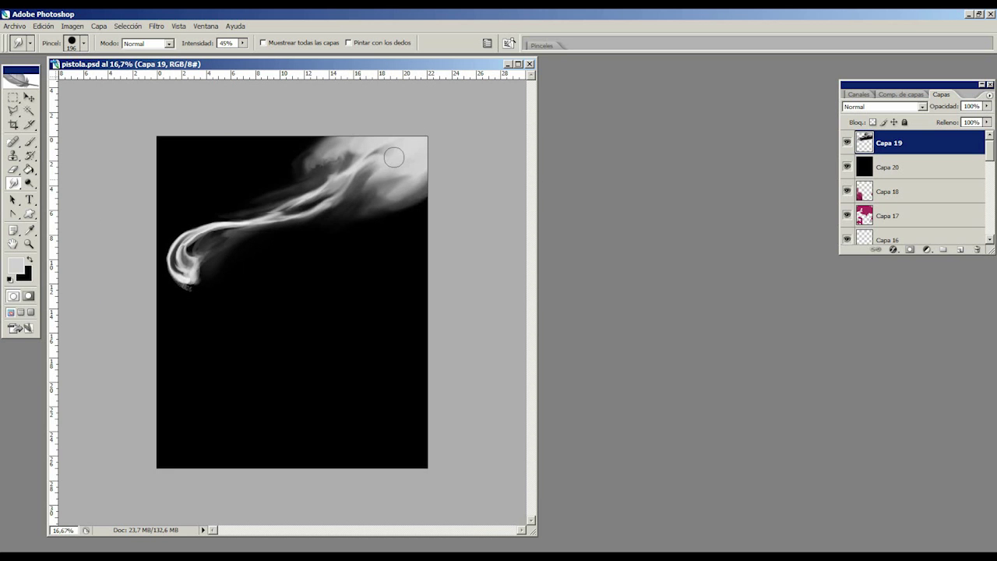
pyautogui.moveTo(381, 155); pyautogui.dragTo(407, 142)
pyautogui.moveTo(405, 171); pyautogui.dragTo(398, 160)
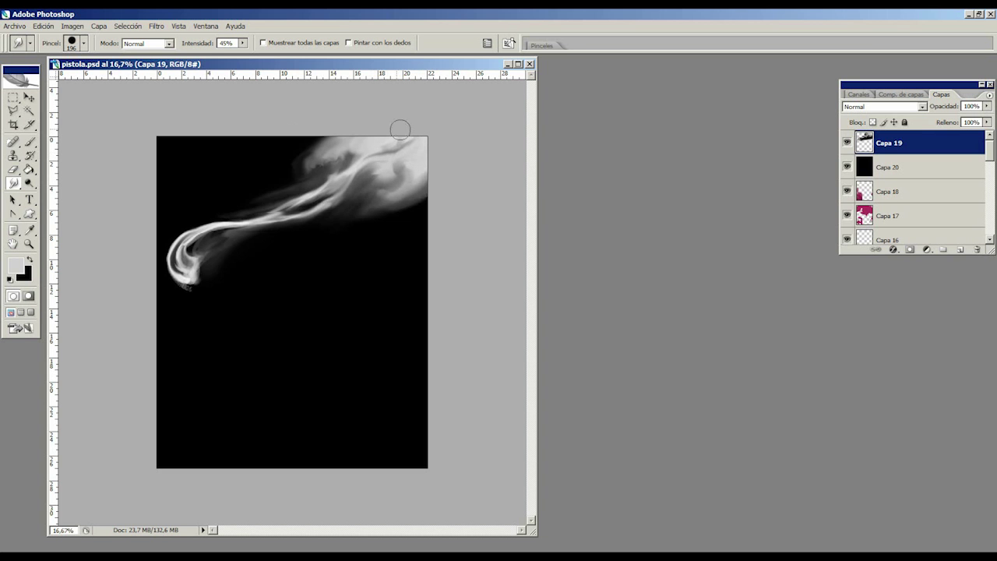
# - Enlarge the Smudge tip to 404 px and pull the cloud's lower right edge and upper left puff into curls
pyautogui.click(83, 45)
pyautogui.moveTo(117, 79); pyautogui.dragTo(144, 80)
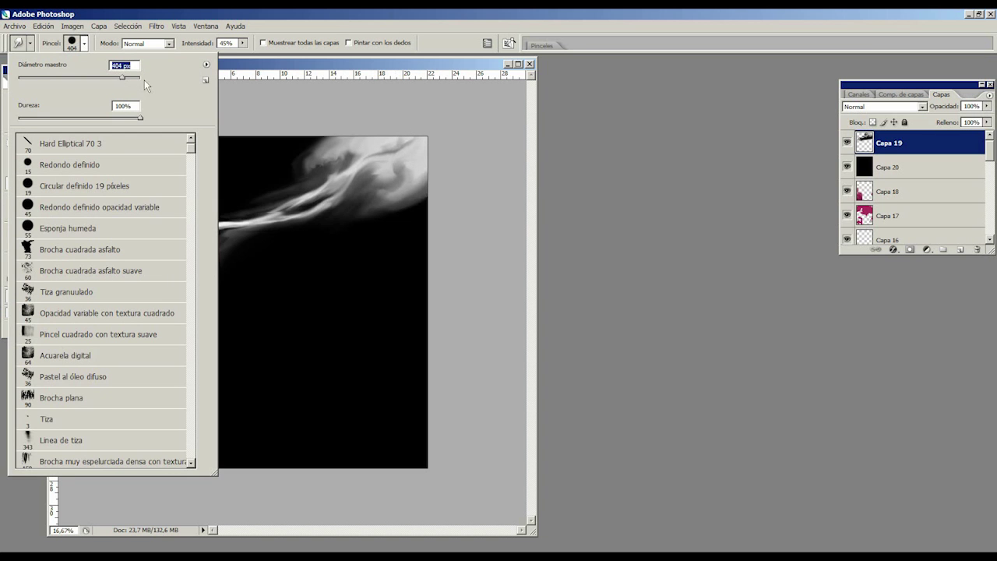
pyautogui.click(360, 219)
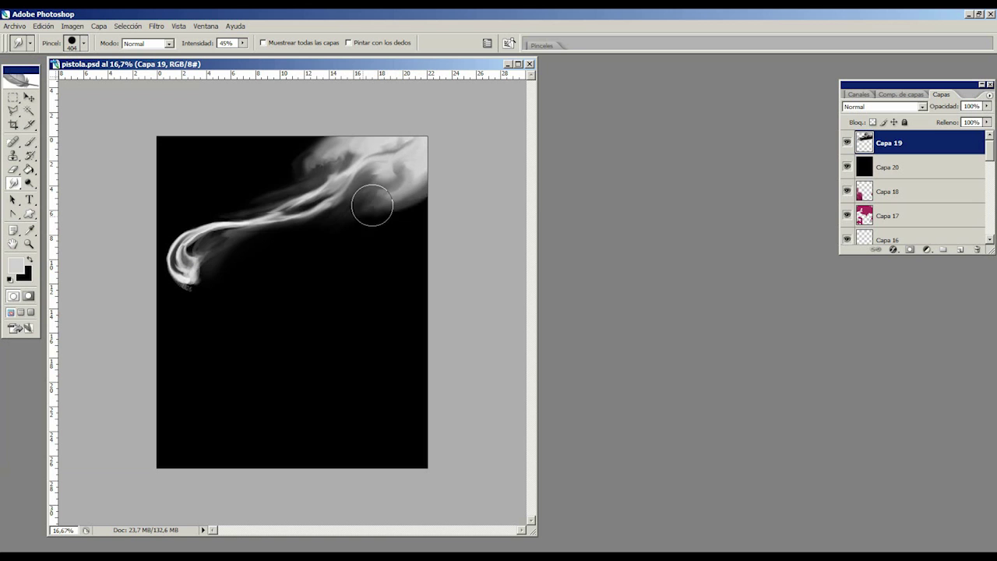
pyautogui.moveTo(372, 204)
pyautogui.mouseDown()
pyautogui.moveTo(399, 184)
pyautogui.moveTo(374, 180)
pyautogui.moveTo(421, 153)
pyautogui.mouseUp()
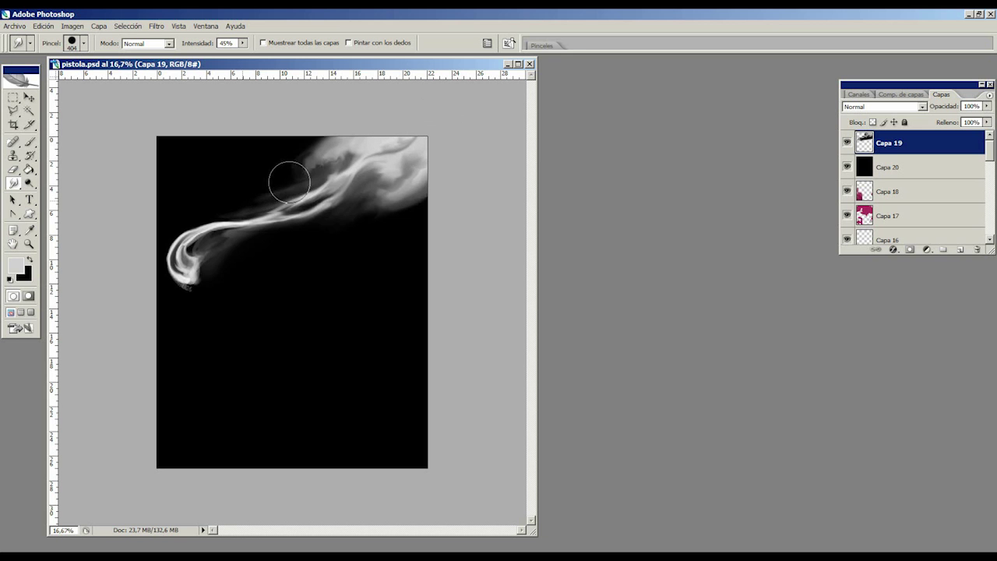
pyautogui.moveTo(316, 171); pyautogui.dragTo(358, 149)
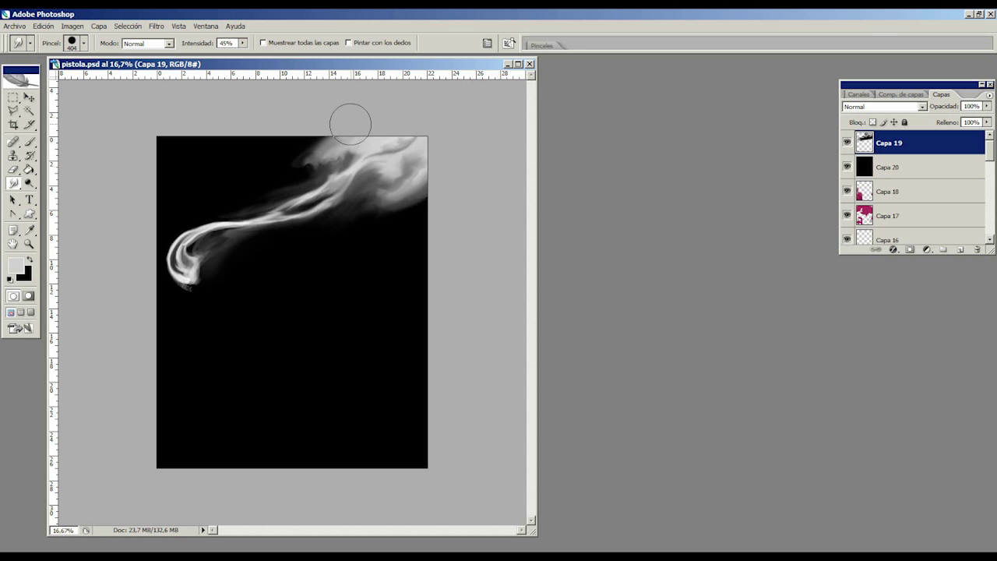
pyautogui.moveTo(317, 164)
pyautogui.mouseDown()
pyautogui.moveTo(334, 127)
pyautogui.moveTo(343, 131)
pyautogui.mouseUp()
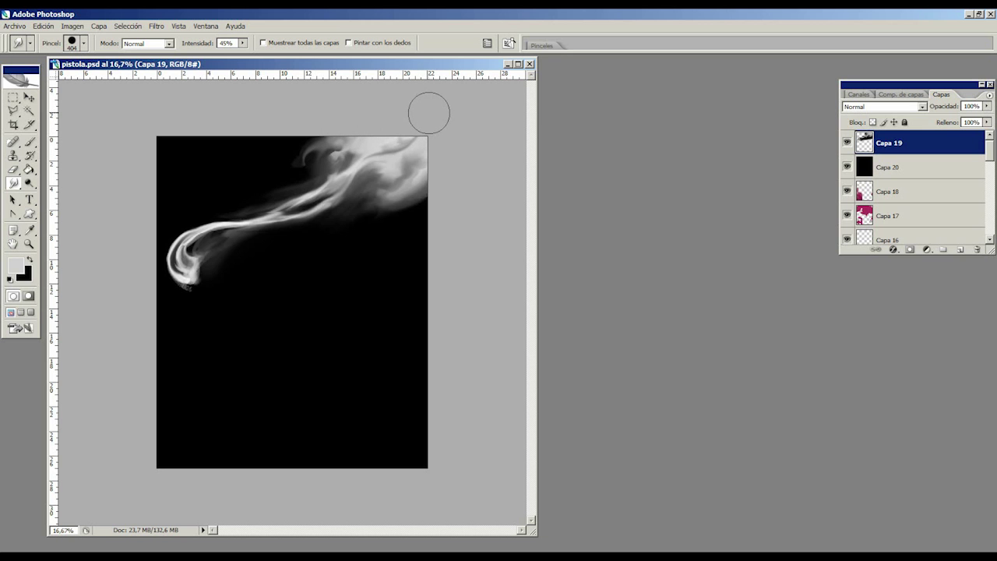
pyautogui.moveTo(405, 116)
pyautogui.mouseDown()
pyautogui.moveTo(312, 161)
pyautogui.moveTo(312, 148)
pyautogui.mouseUp()
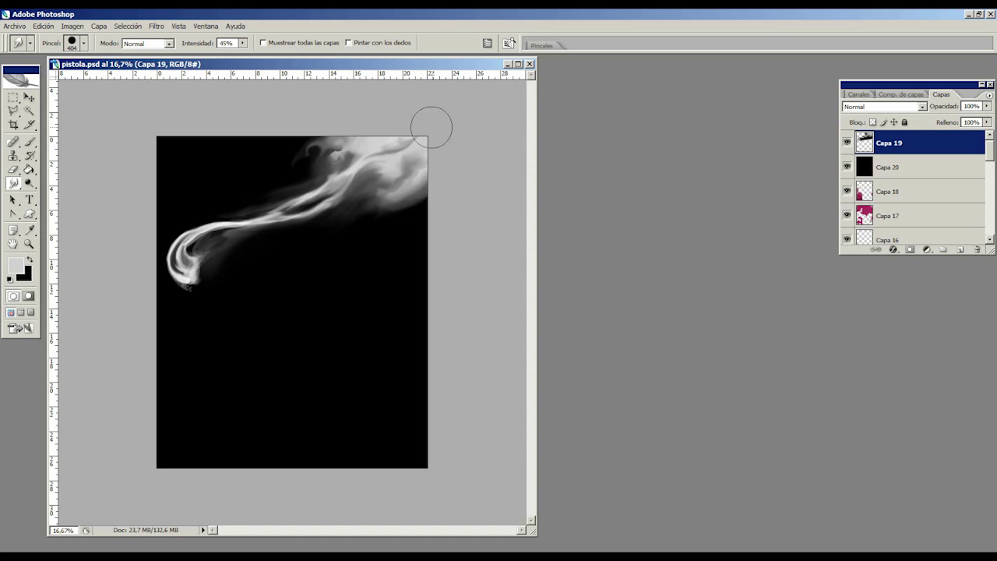
# - Smudge the crossing of the two strands and the upper bend of the loop with the large tip
pyautogui.hotkey('ctrl', '+')
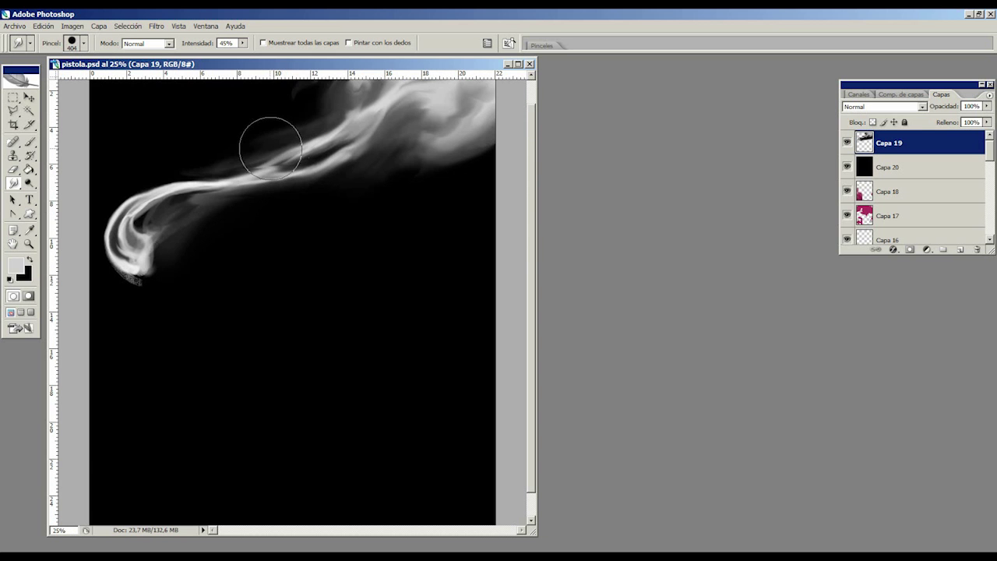
pyautogui.moveTo(244, 167)
pyautogui.mouseDown()
pyautogui.moveTo(280, 161)
pyautogui.moveTo(239, 180)
pyautogui.moveTo(163, 188)
pyautogui.moveTo(138, 208)
pyautogui.moveTo(132, 233)
pyautogui.moveTo(219, 174)
pyautogui.moveTo(144, 199)
pyautogui.moveTo(163, 187)
pyautogui.moveTo(284, 178)
pyautogui.mouseUp()
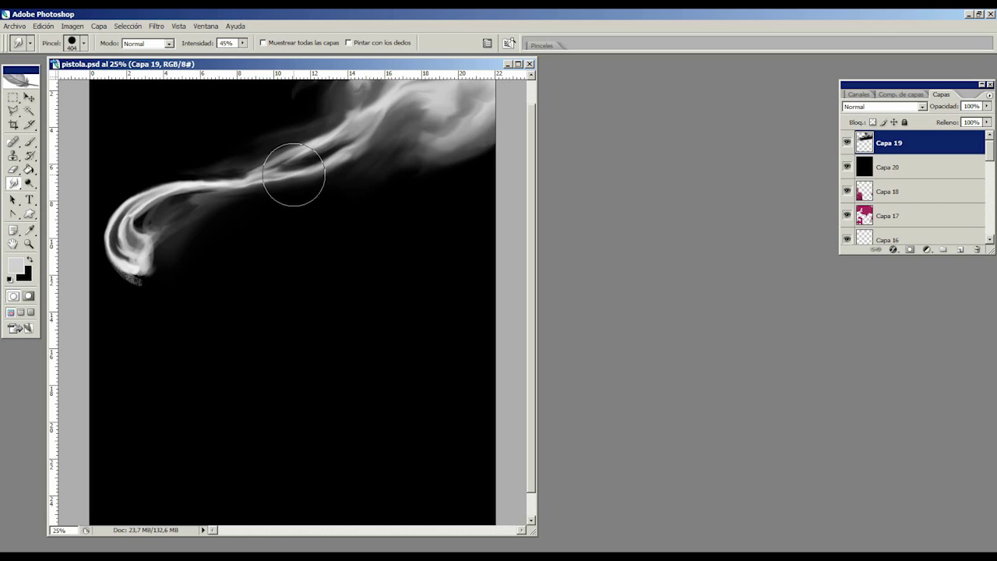
pyautogui.moveTo(246, 194)
pyautogui.mouseDown()
pyautogui.moveTo(159, 204)
pyautogui.moveTo(147, 220)
pyautogui.mouseUp()
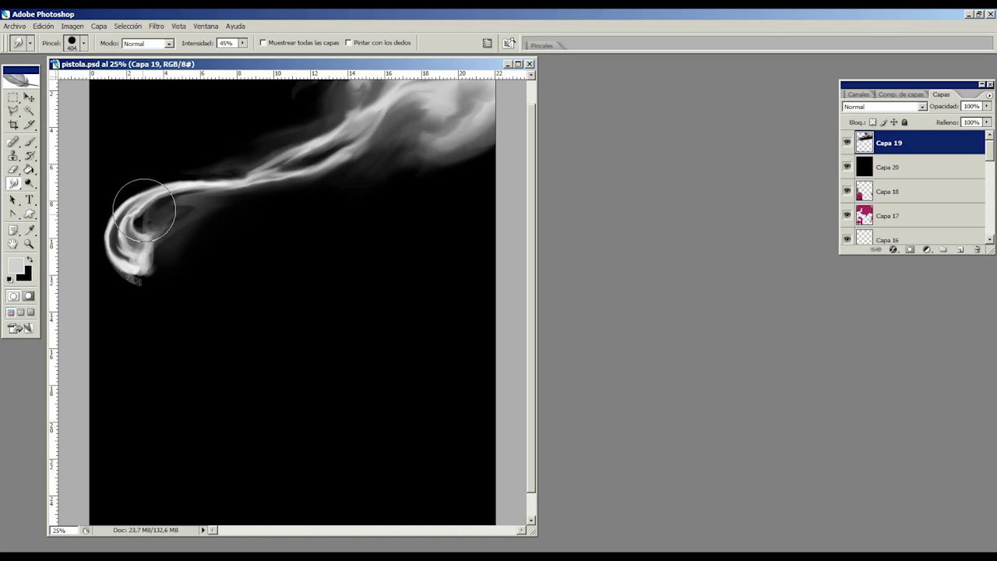
pyautogui.moveTo(144, 211)
pyautogui.mouseDown()
pyautogui.moveTo(174, 195)
pyautogui.moveTo(332, 184)
pyautogui.mouseUp()
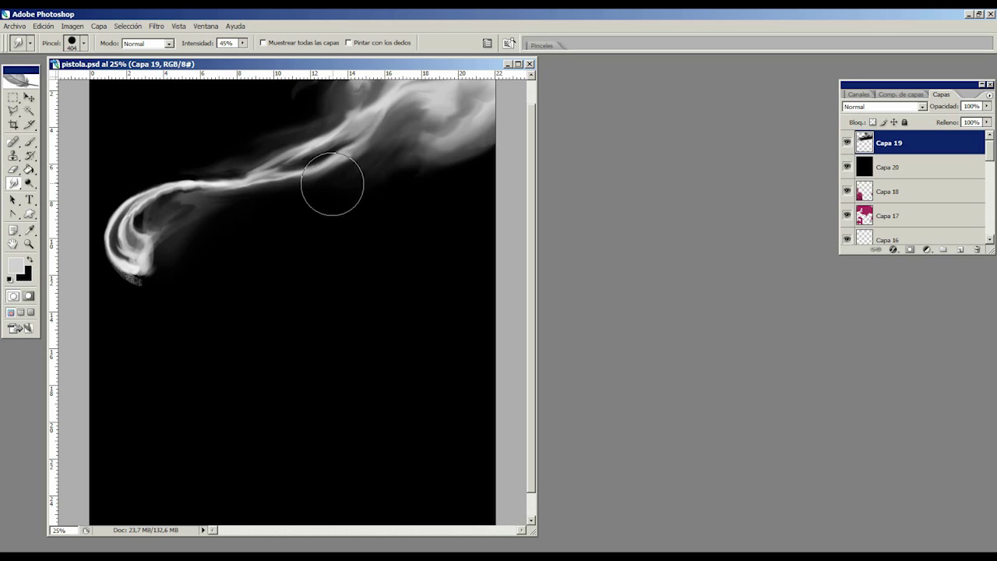
pyautogui.hotkey('ctrl', '-')
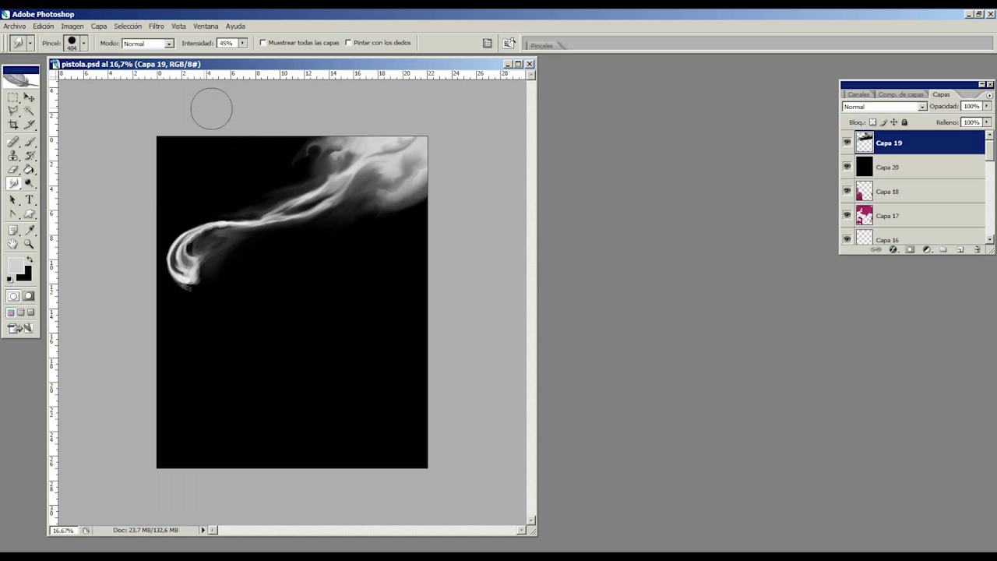
# - Paint the hollow inside the loop and the haze above the strand with the Brush in sampled dark grey
pyautogui.click(30, 141)
pyautogui.hotkey('ctrl', '+')
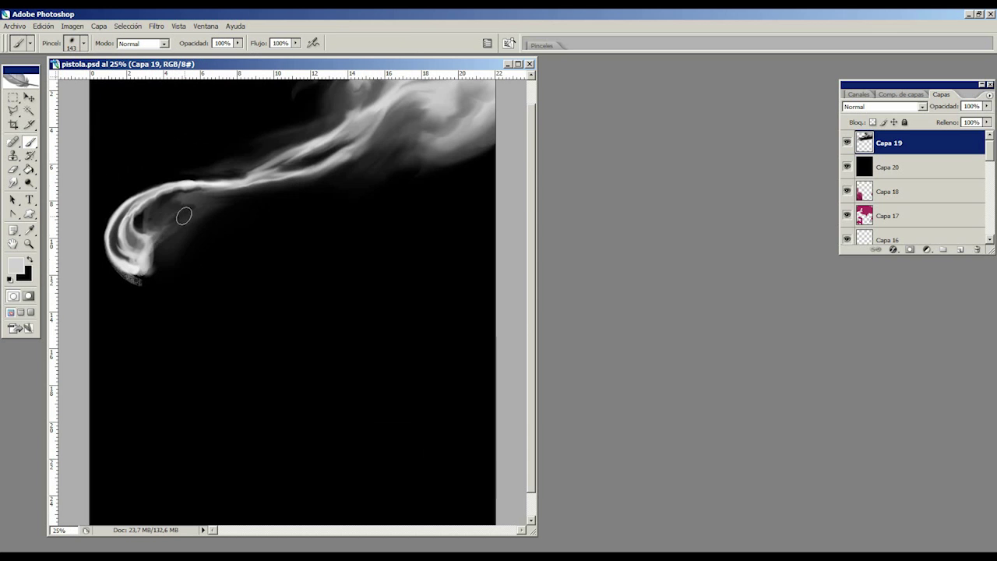
pyautogui.keyDown('alt'); pyautogui.click(148, 216); pyautogui.keyUp('alt')
pyautogui.moveTo(139, 218)
pyautogui.mouseDown()
pyautogui.moveTo(186, 196)
pyautogui.moveTo(205, 201)
pyautogui.moveTo(111, 207)
pyautogui.moveTo(152, 180)
pyautogui.moveTo(198, 171)
pyautogui.moveTo(175, 171)
pyautogui.moveTo(229, 166)
pyautogui.moveTo(160, 178)
pyautogui.moveTo(250, 161)
pyautogui.moveTo(242, 168)
pyautogui.moveTo(192, 176)
pyautogui.moveTo(277, 143)
pyautogui.moveTo(306, 108)
pyautogui.moveTo(216, 171)
pyautogui.moveTo(240, 162)
pyautogui.mouseUp()
pyautogui.keyDown('alt'); pyautogui.click(246, 165); pyautogui.keyUp('alt')
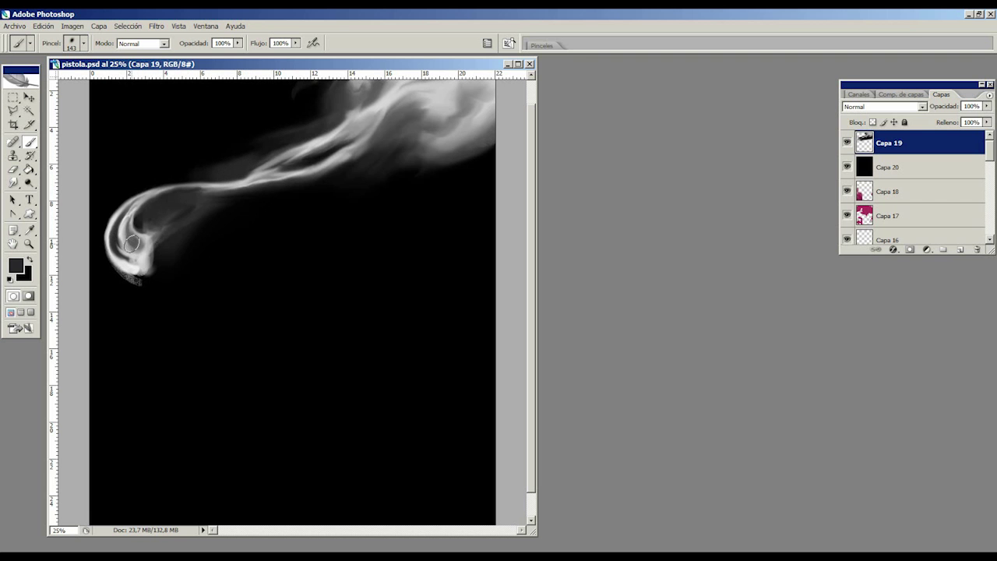
# - Reduce the Brush tip to 92 px and paint inside the smoke loop with black and sampled light grey
pyautogui.click(84, 43)
pyautogui.moveTo(96, 84); pyautogui.dragTo(78, 83)
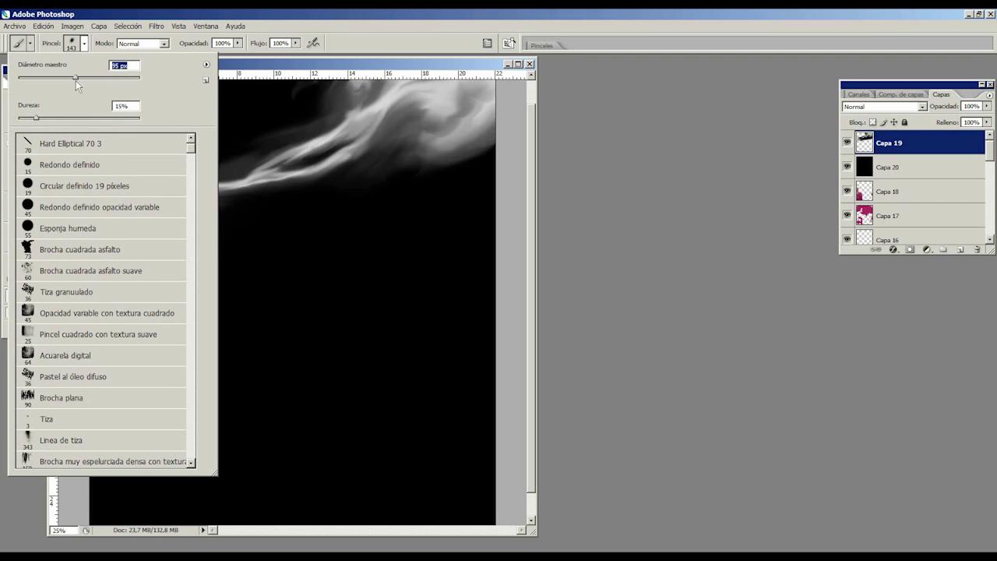
pyautogui.click(252, 69)
pyautogui.moveTo(144, 226)
pyautogui.mouseDown()
pyautogui.moveTo(167, 199)
pyautogui.moveTo(182, 200)
pyautogui.mouseUp()
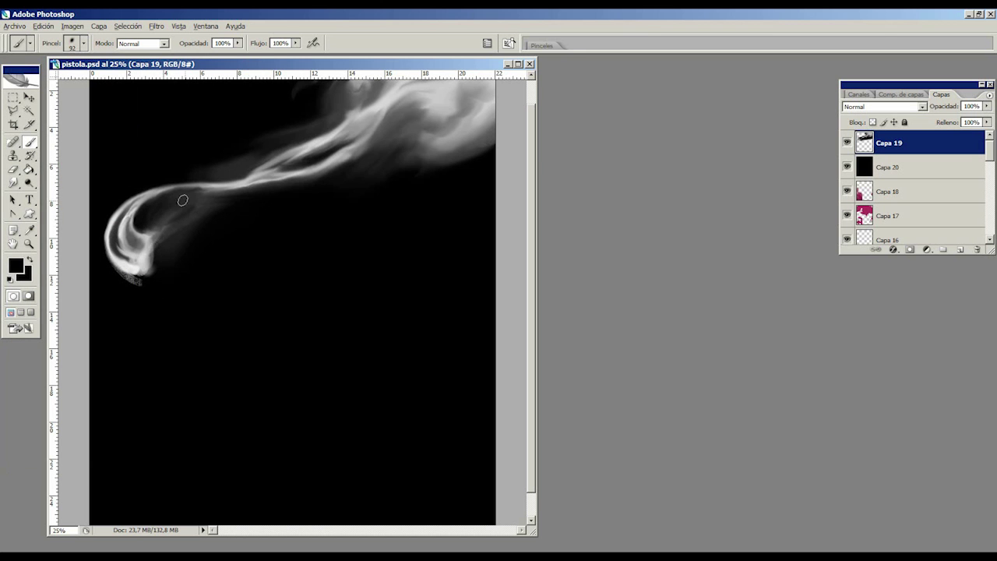
pyautogui.keyDown('alt'); pyautogui.click(143, 268); pyautogui.keyUp('alt')
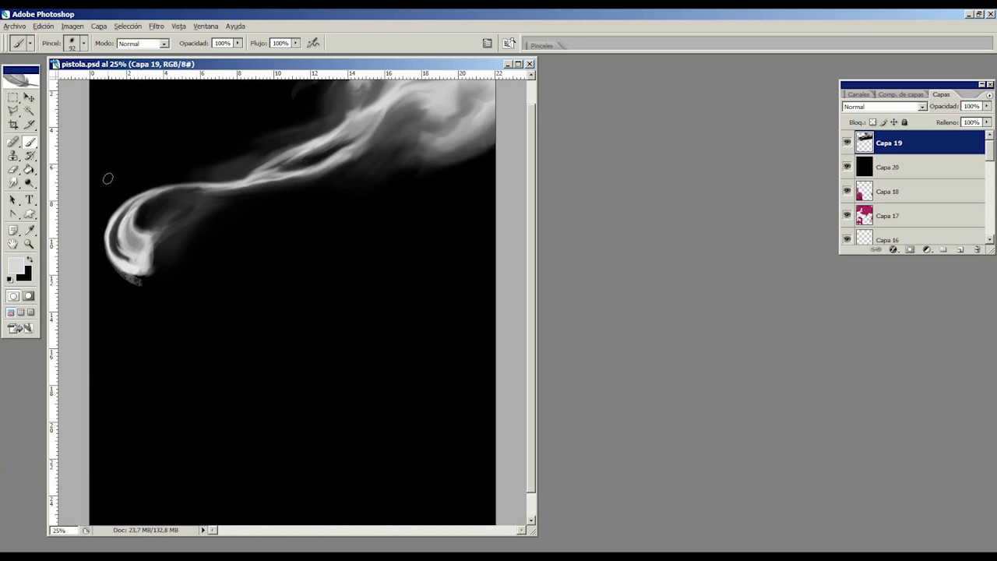
# - Reduce the Brush tip to 36 px and paint a white highlight along the loop's lower inner curl
pyautogui.click(85, 46)
pyautogui.moveTo(72, 82); pyautogui.dragTo(50, 82)
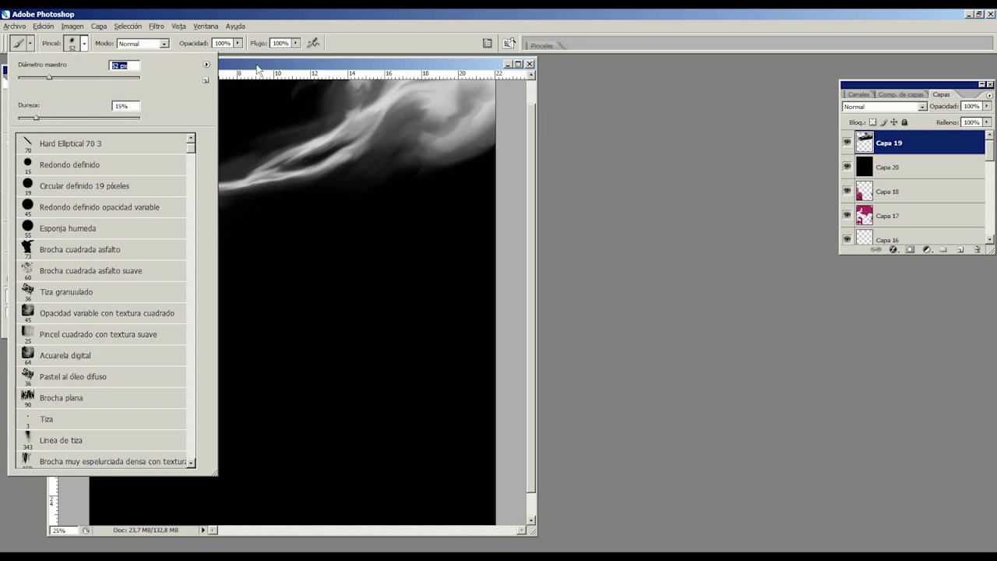
pyautogui.click(256, 65)
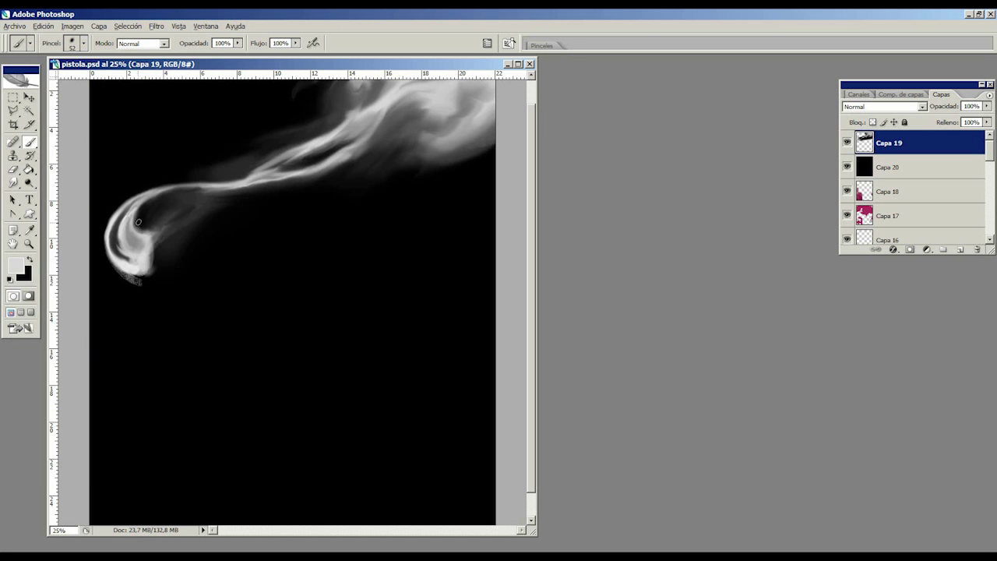
pyautogui.keyDown('alt'); pyautogui.click(135, 265); pyautogui.keyUp('alt')
pyautogui.click(10, 279)
pyautogui.click(30, 260)
pyautogui.click(84, 44)
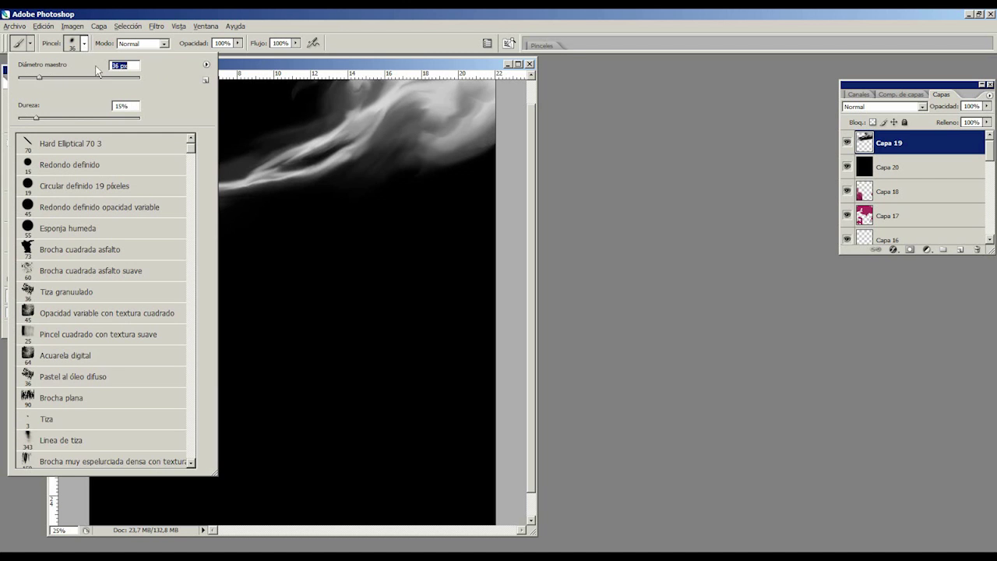
pyautogui.press('Return')
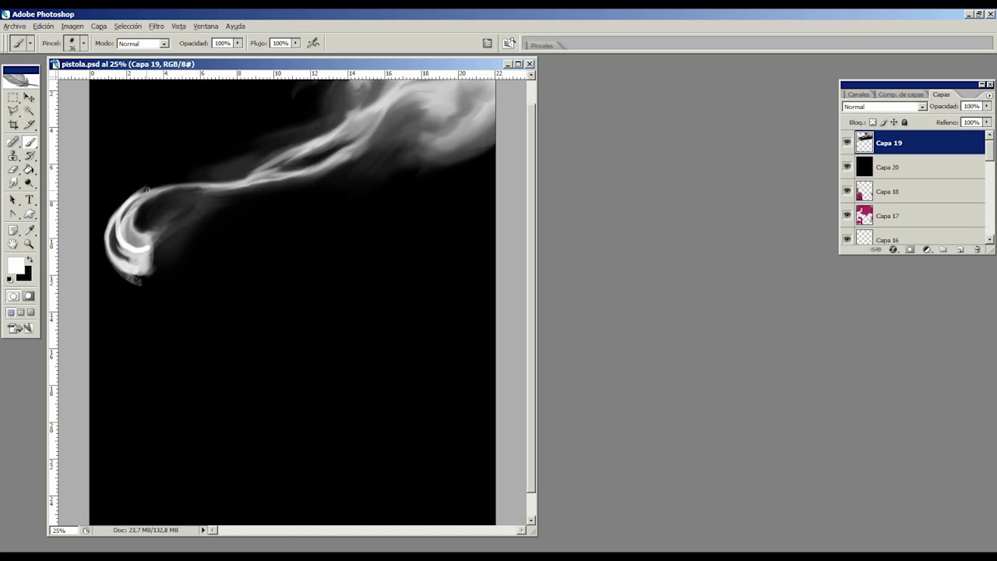
# - Paint the loop's upper bend with short strokes in dark and sampled light greys
pyautogui.press('x')
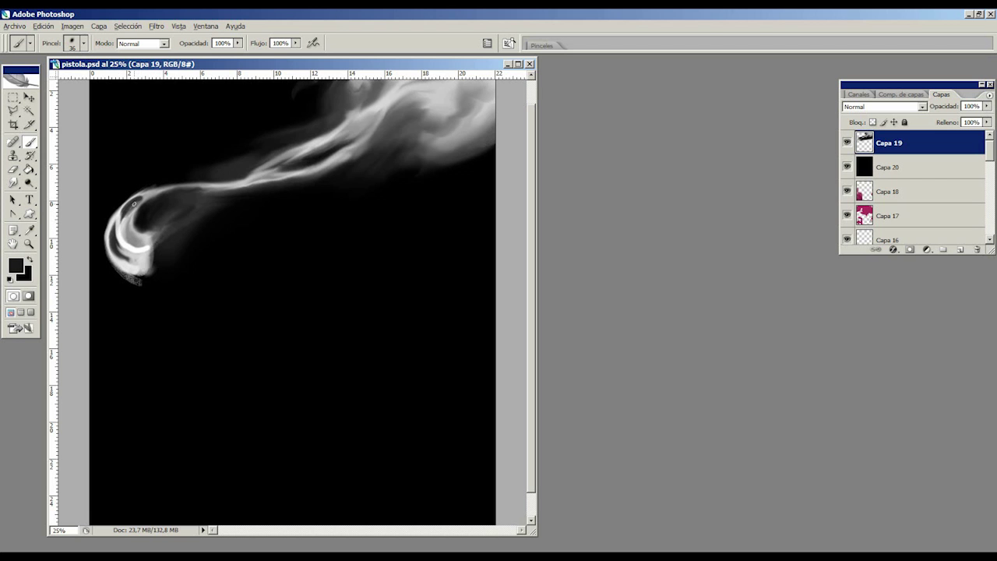
pyautogui.keyDown('alt'); pyautogui.click(127, 220); pyautogui.keyUp('alt')
pyautogui.moveTo(126, 221); pyautogui.dragTo(154, 193)
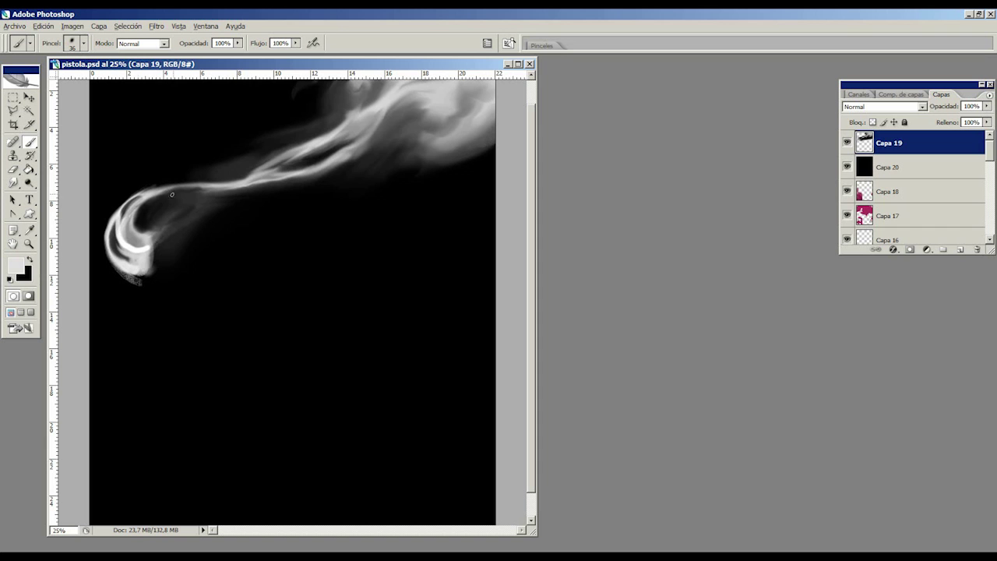
pyautogui.press('x')
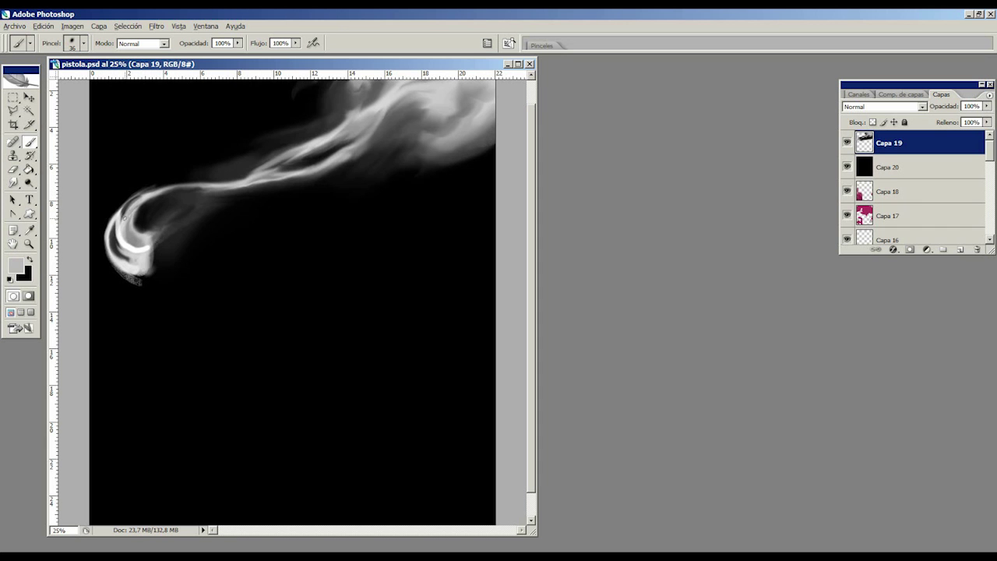
pyautogui.press('x')
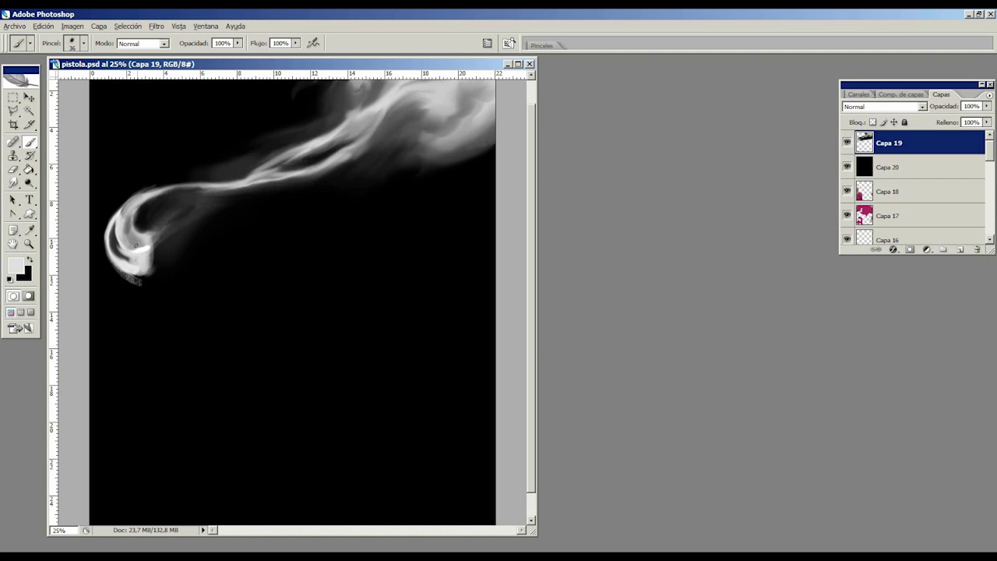
pyautogui.moveTo(122, 209); pyautogui.dragTo(152, 190)
# - Thin the strand at the top of the loop by painting sampled dark tones along its inner and outer edges
pyautogui.keyDown('alt'); pyautogui.click(154, 199); pyautogui.keyUp('alt')
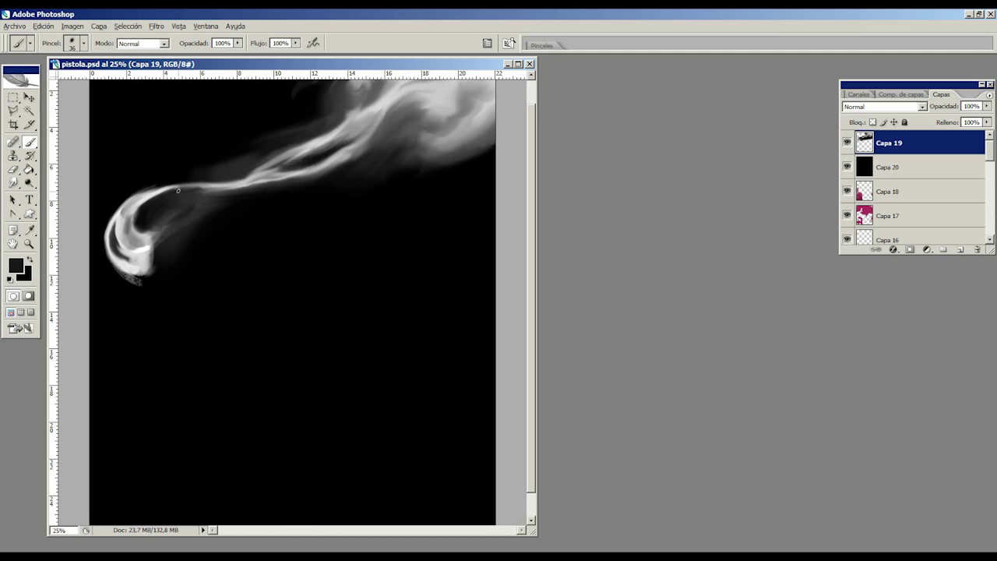
pyautogui.moveTo(158, 199)
pyautogui.mouseDown()
pyautogui.moveTo(181, 189)
pyautogui.moveTo(145, 190)
pyautogui.moveTo(166, 184)
pyautogui.mouseUp()
pyautogui.keyDown('alt'); pyautogui.click(136, 189); pyautogui.keyUp('alt')
pyautogui.keyDown('alt'); pyautogui.click(155, 203); pyautogui.keyUp('alt')
pyautogui.moveTo(139, 210)
pyautogui.mouseDown()
pyautogui.moveTo(152, 197)
pyautogui.moveTo(136, 218)
pyautogui.moveTo(127, 197)
pyautogui.mouseUp()
pyautogui.keyDown('alt'); pyautogui.click(138, 192); pyautogui.keyUp('alt')
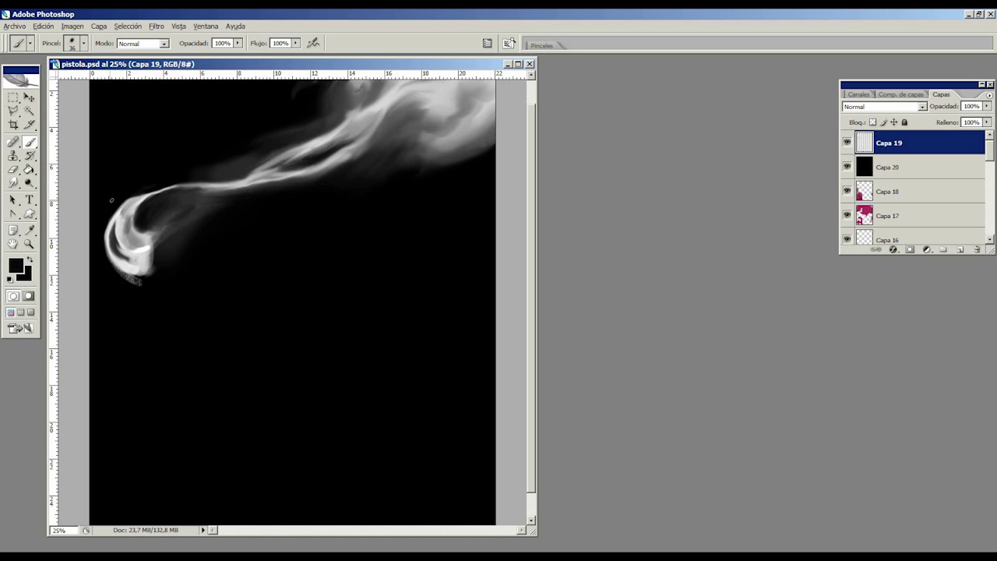
# - Paint the dark gap along the loop's left band with sampled light and mid greys
pyautogui.hotkey('ctrl', '-')
pyautogui.hotkey('ctrl', '+')
pyautogui.keyDown('alt'); pyautogui.click(128, 226); pyautogui.keyUp('alt')
pyautogui.keyDown('alt'); pyautogui.click(116, 226); pyautogui.keyUp('alt')
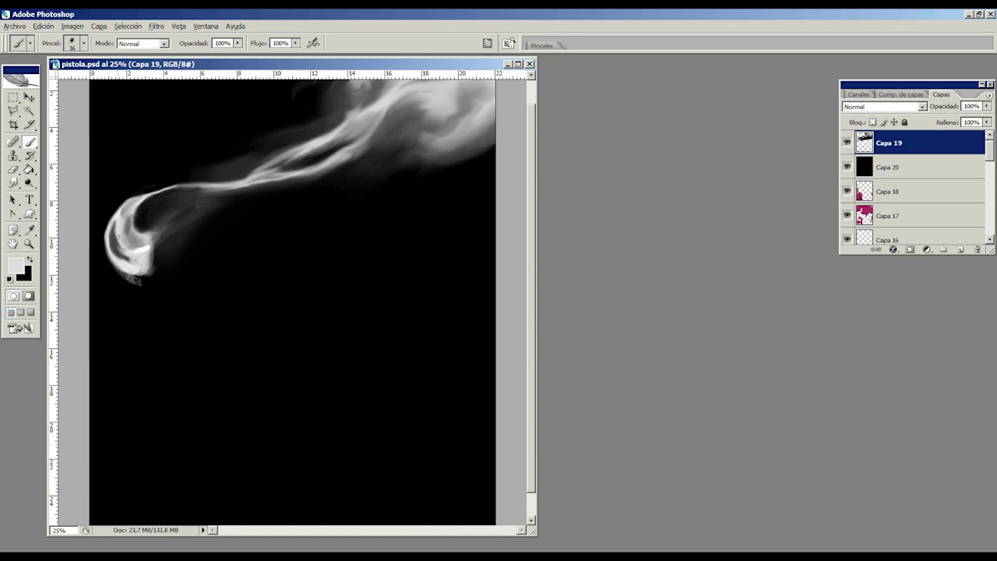
pyautogui.moveTo(120, 219)
pyautogui.mouseDown()
pyautogui.moveTo(129, 211)
pyautogui.moveTo(123, 240)
pyautogui.mouseUp()
pyautogui.keyDown('alt'); pyautogui.click(130, 220); pyautogui.keyUp('alt')
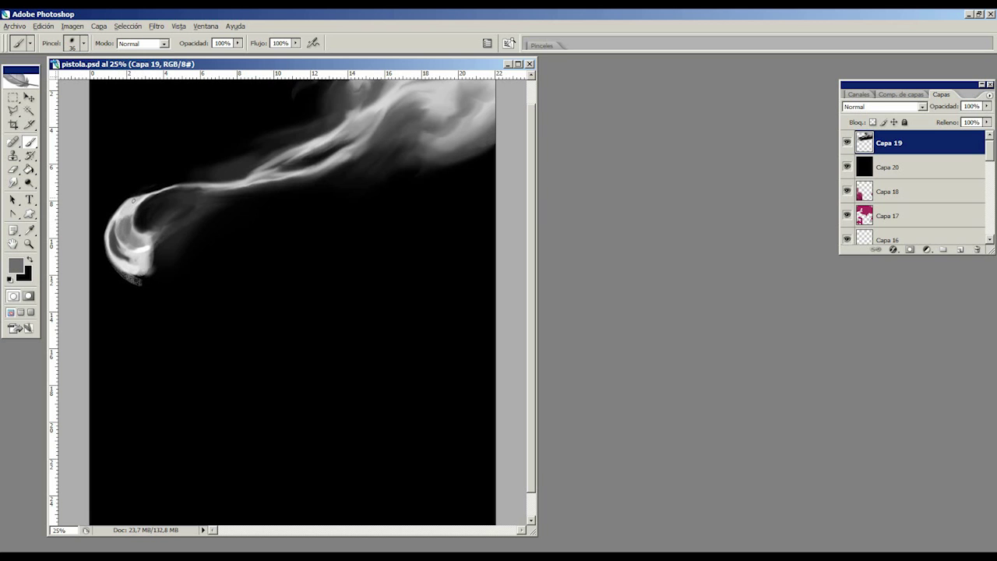
# - Enlarge the Brush tip to 62 px and shade the loop's inner curl with sampled dark and light greys
pyautogui.click(84, 45)
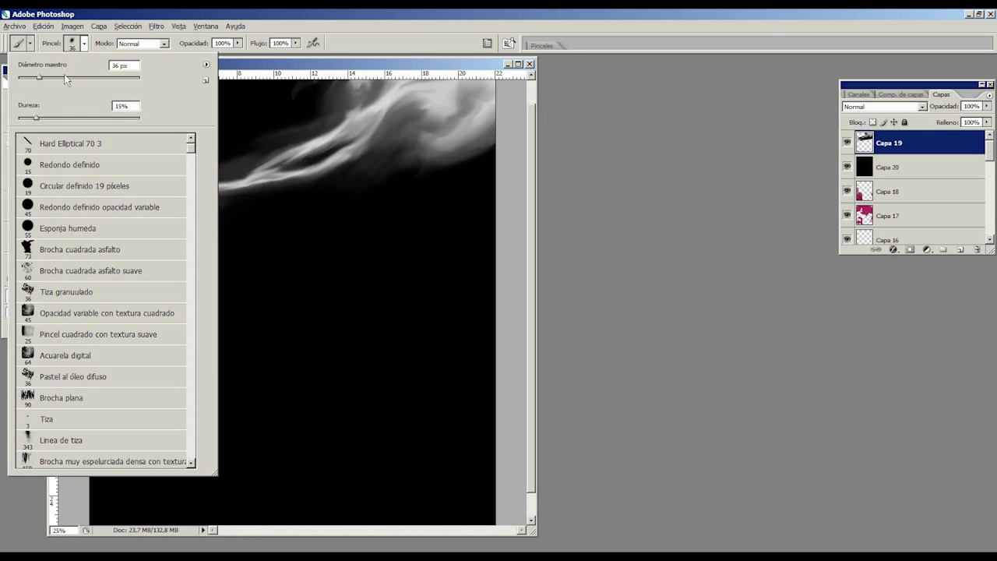
pyautogui.click(55, 78)
pyautogui.click(232, 63)
pyautogui.keyDown('alt'); pyautogui.click(116, 245); pyautogui.keyUp('alt')
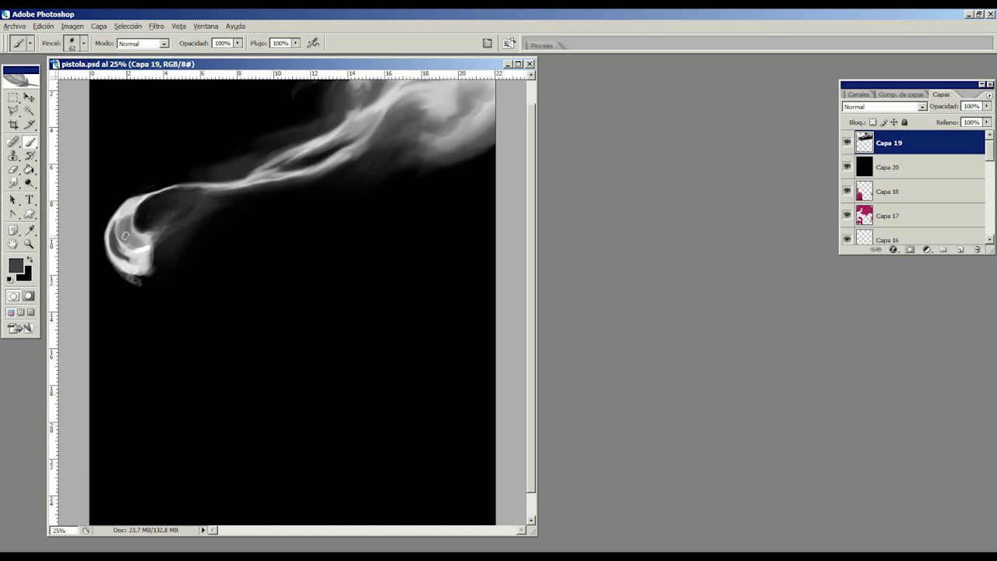
pyautogui.moveTo(128, 238); pyautogui.dragTo(126, 217)
pyautogui.keyDown('alt'); pyautogui.click(121, 216); pyautogui.keyUp('alt')
pyautogui.keyDown('alt'); pyautogui.click(147, 247); pyautogui.keyUp('alt')
pyautogui.moveTo(134, 252)
pyautogui.mouseDown()
pyautogui.moveTo(123, 215)
pyautogui.moveTo(116, 251)
pyautogui.moveTo(127, 218)
pyautogui.moveTo(115, 228)
pyautogui.moveTo(122, 236)
pyautogui.moveTo(132, 223)
pyautogui.mouseUp()
# - Rework the loop's interior and lower curl with alternating sampled greys, contrasting a dark hollow with a bright lower edge
pyautogui.keyDown('alt'); pyautogui.click(134, 235); pyautogui.keyUp('alt')
pyautogui.keyDown('alt'); pyautogui.click(128, 211); pyautogui.keyUp('alt')
pyautogui.keyDown('alt'); pyautogui.click(127, 228); pyautogui.keyUp('alt')
pyautogui.keyDown('alt'); pyautogui.click(122, 210); pyautogui.keyUp('alt')
pyautogui.keyDown('alt'); pyautogui.click(147, 205); pyautogui.keyUp('alt')
pyautogui.hotkey('ctrl', '-')
pyautogui.hotkey('ctrl', '-')
pyautogui.hotkey('ctrl', '+')
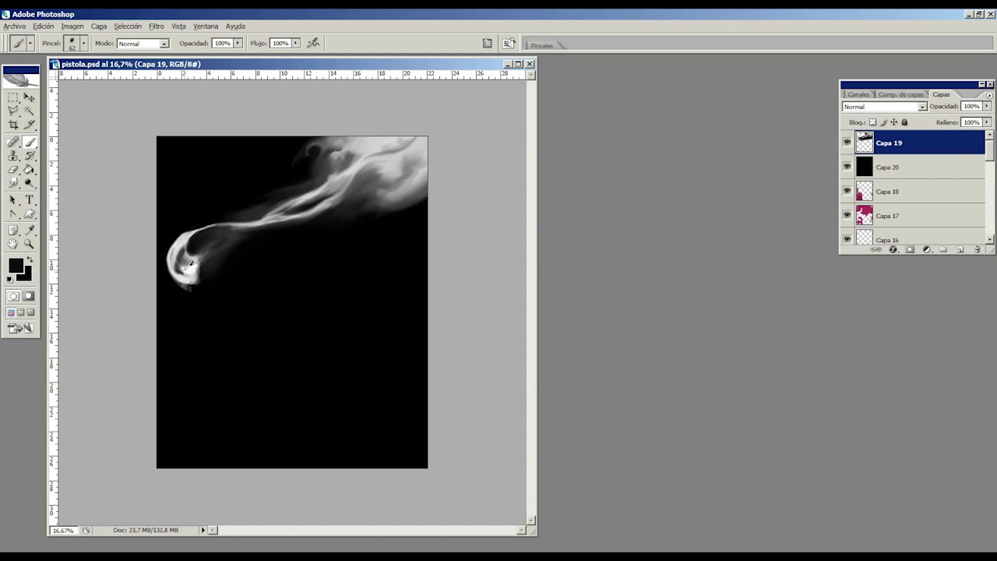
pyautogui.keyDown('alt'); pyautogui.click(184, 255); pyautogui.keyUp('alt')
pyautogui.moveTo(183, 276); pyautogui.dragTo(183, 269)
# - Reduce the Brush tip to 28 px and paint a fine light rim around the hollow inside the loop's lower curl
pyautogui.hotkey('ctrl', '+')
pyautogui.hotkey('ctrl', '+')
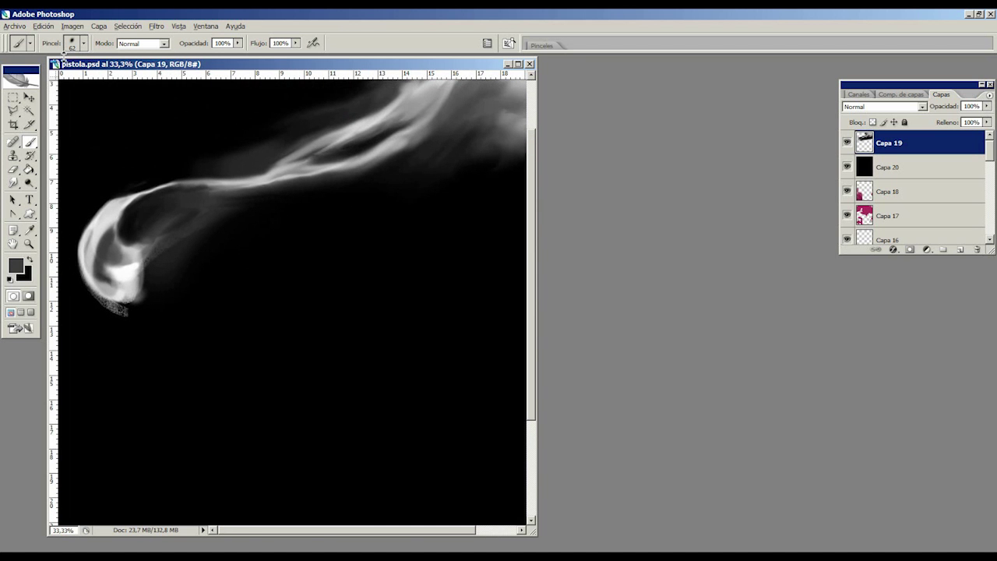
pyautogui.click(84, 43)
pyautogui.click(241, 77)
pyautogui.keyDown('alt'); pyautogui.click(116, 248); pyautogui.keyUp('alt')
pyautogui.moveTo(115, 237)
pyautogui.mouseDown()
pyautogui.moveTo(117, 250)
pyautogui.moveTo(100, 262)
pyautogui.moveTo(95, 245)
pyautogui.mouseUp()
pyautogui.keyDown('alt'); pyautogui.click(111, 270); pyautogui.keyUp('alt')
pyautogui.keyDown('alt'); pyautogui.click(116, 269); pyautogui.keyUp('alt')
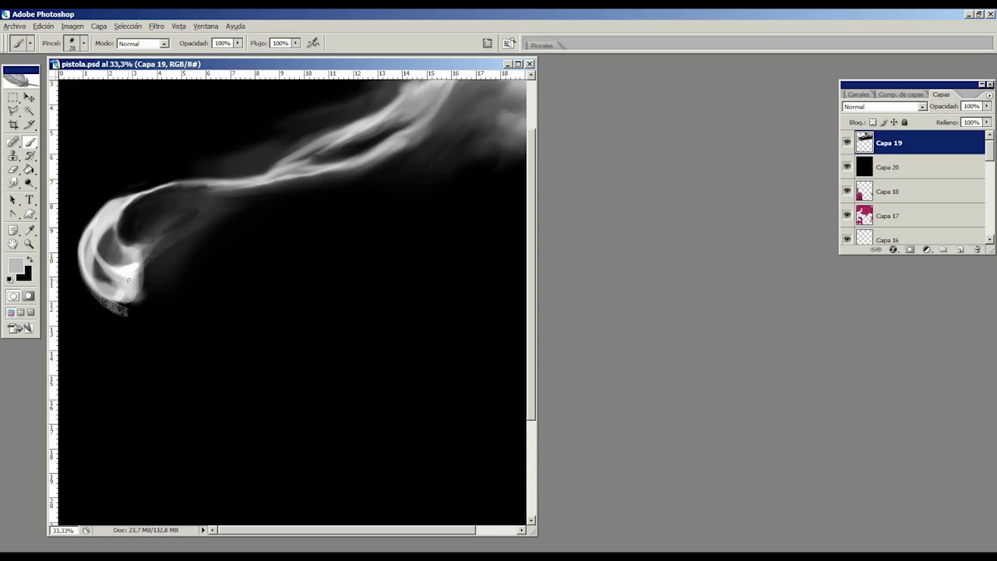
pyautogui.keyDown('alt'); pyautogui.click(119, 275); pyautogui.keyUp('alt')
pyautogui.keyDown('alt'); pyautogui.click(97, 265); pyautogui.keyUp('alt')
# - Reduce the Brush tip to 16 px and paint near-white highlights along the loop's inner strand and upper bend
pyautogui.click(84, 43)
pyautogui.moveTo(34, 78); pyautogui.dragTo(28, 77)
pyautogui.click(248, 66)
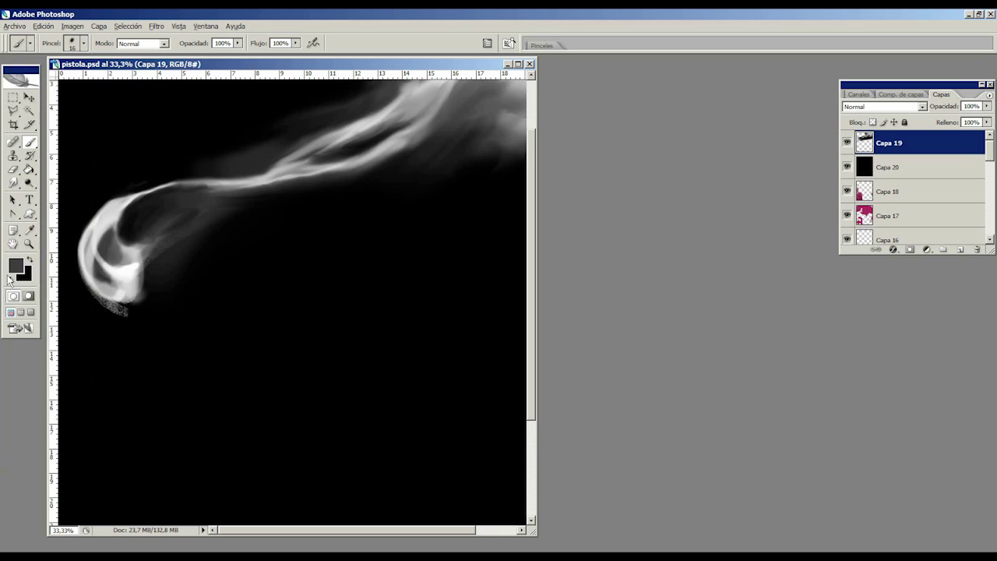
pyautogui.click(10, 278)
pyautogui.click(29, 260)
pyautogui.keyDown('alt'); pyautogui.click(113, 265); pyautogui.keyUp('alt')
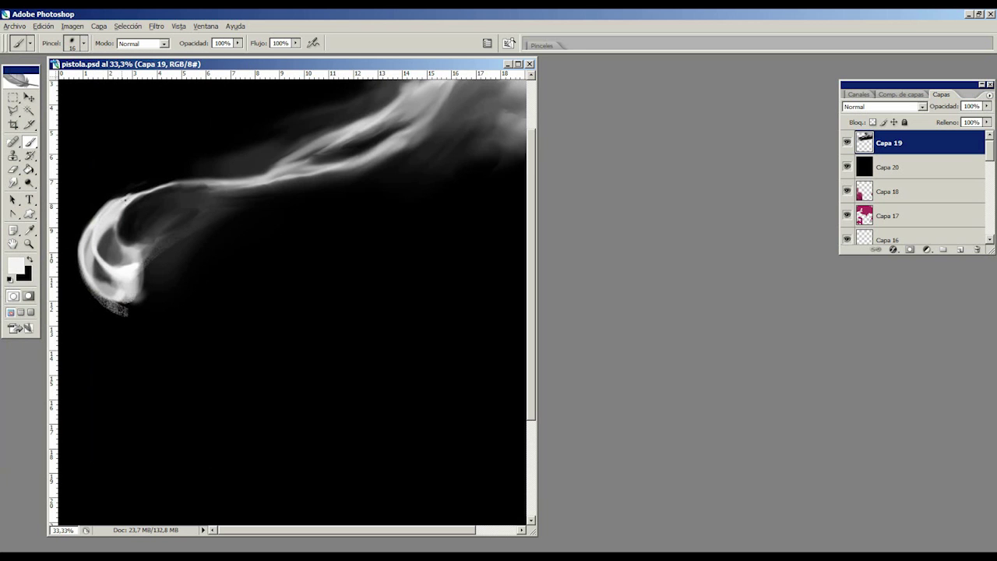
pyautogui.moveTo(125, 200)
pyautogui.mouseDown()
pyautogui.moveTo(163, 186)
pyautogui.moveTo(115, 234)
pyautogui.moveTo(125, 226)
pyautogui.moveTo(120, 248)
pyautogui.moveTo(138, 205)
pyautogui.mouseUp()
# - Clean up the edges of the strand above the loop's upper bend with sampled near-black
pyautogui.keyDown('alt'); pyautogui.click(131, 188); pyautogui.keyUp('alt')
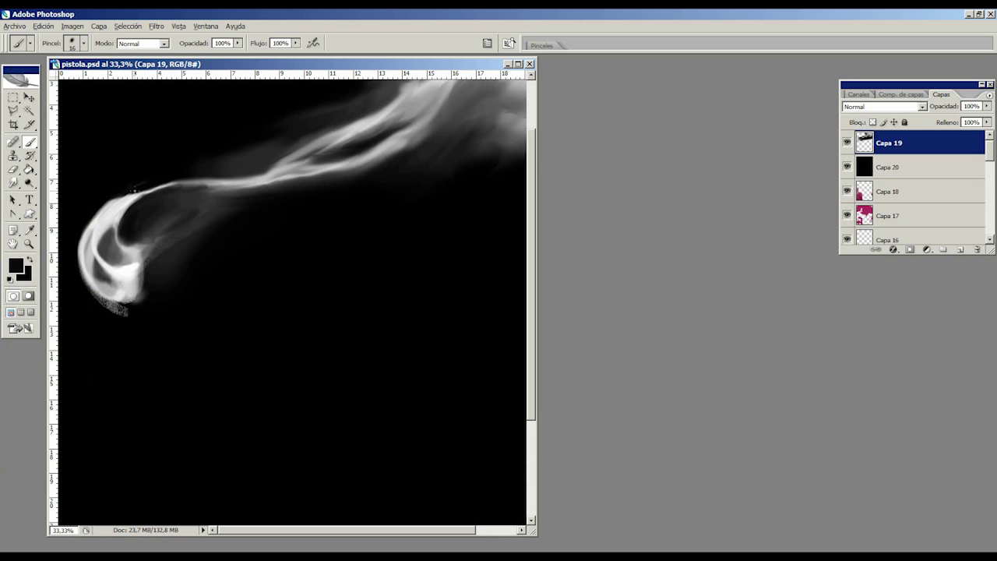
pyautogui.moveTo(122, 191)
pyautogui.mouseDown()
pyautogui.moveTo(246, 171)
pyautogui.moveTo(156, 189)
pyautogui.mouseUp()
pyautogui.keyDown('alt'); pyautogui.click(138, 195); pyautogui.keyUp('alt')
pyautogui.keyDown('alt'); pyautogui.click(155, 195); pyautogui.keyUp('alt')
pyautogui.hotkey('ctrl', '-')
pyautogui.hotkey('ctrl', '-')
pyautogui.hotkey('ctrl', '+')
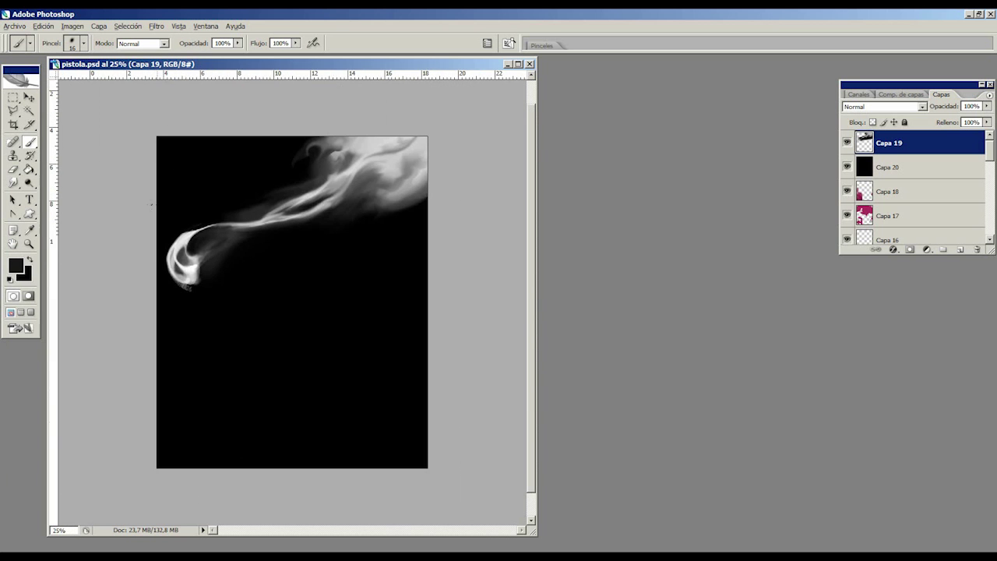
# - Paint a thin light second strand from the loop's upper bend to the main smoke strand, below the existing one
pyautogui.keyDown('alt'); pyautogui.click(118, 236); pyautogui.keyUp('alt')
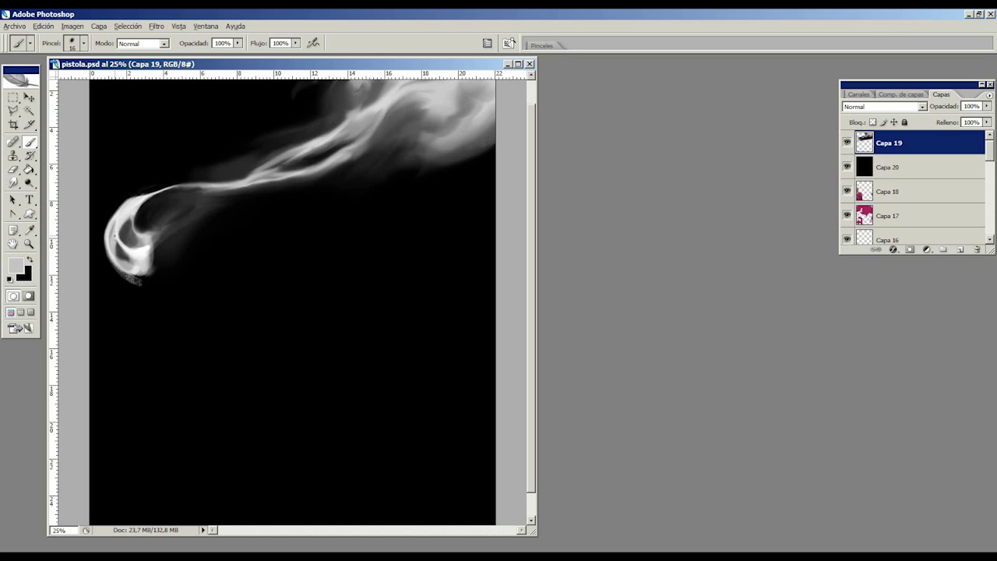
pyautogui.keyDown('alt'); pyautogui.click(122, 248); pyautogui.keyUp('alt')
pyautogui.keyDown('alt'); pyautogui.click(136, 202); pyautogui.keyUp('alt')
pyautogui.moveTo(145, 201); pyautogui.dragTo(273, 178)
pyautogui.moveTo(158, 203); pyautogui.dragTo(239, 183)
pyautogui.moveTo(166, 203)
pyautogui.mouseDown()
pyautogui.moveTo(238, 186)
pyautogui.moveTo(216, 196)
pyautogui.mouseUp()
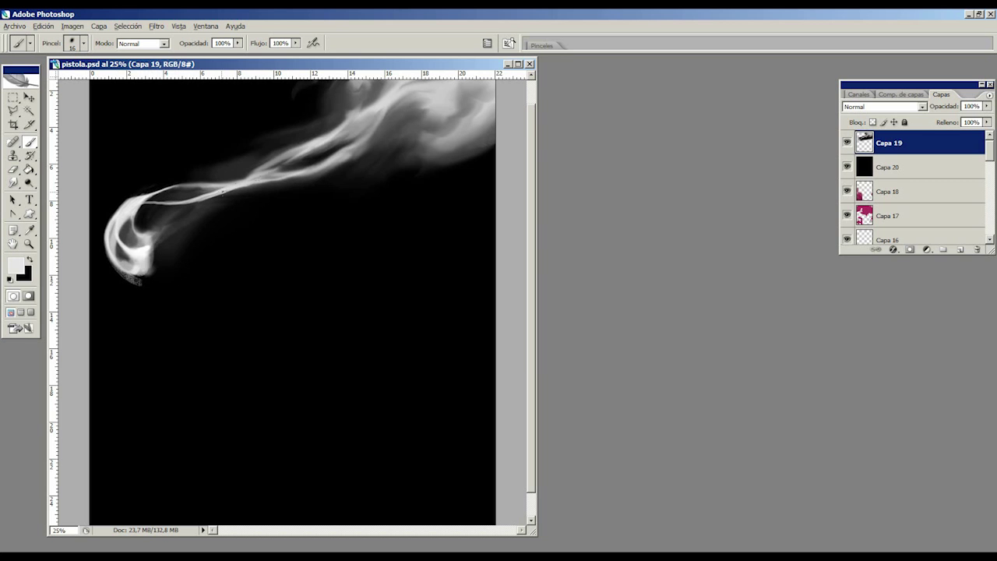
# - Enlarge the Brush tip to 33 px and build up the new lower strand in light grey
pyautogui.hotkey('ctrl', '-')
pyautogui.hotkey('ctrl', '-')
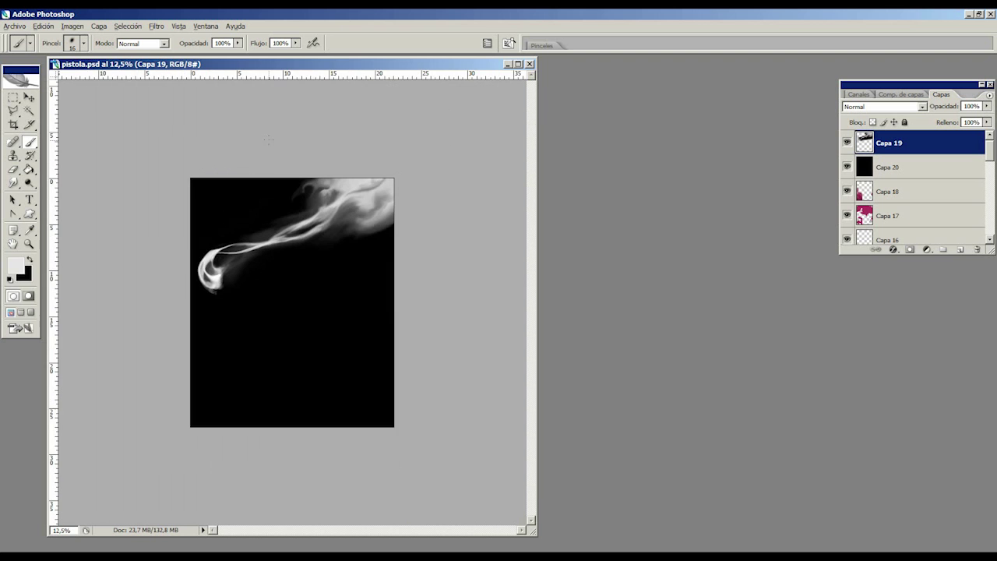
pyautogui.hotkey('ctrl', '+')
pyautogui.click(83, 43)
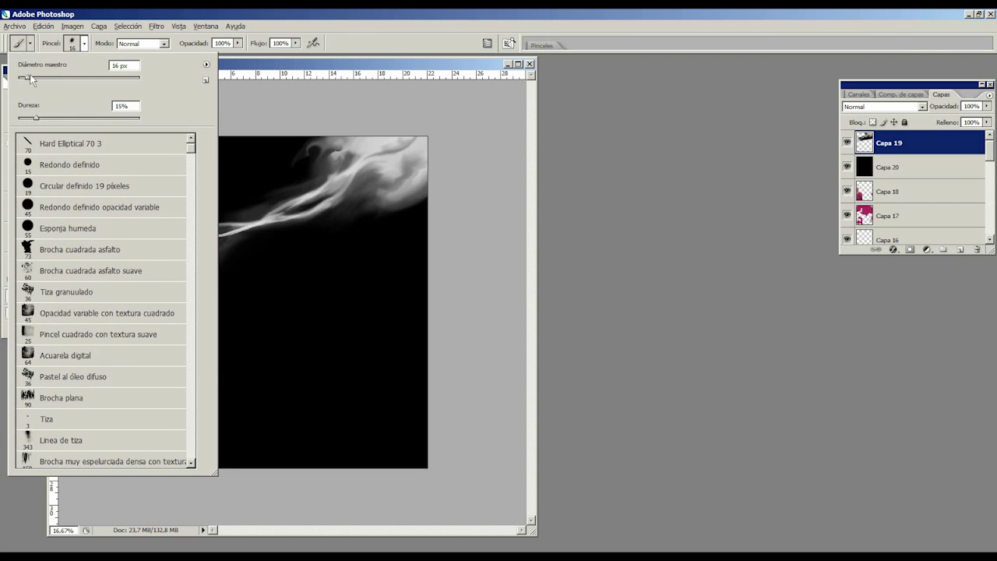
pyautogui.moveTo(34, 77); pyautogui.dragTo(47, 78)
pyautogui.click(243, 92)
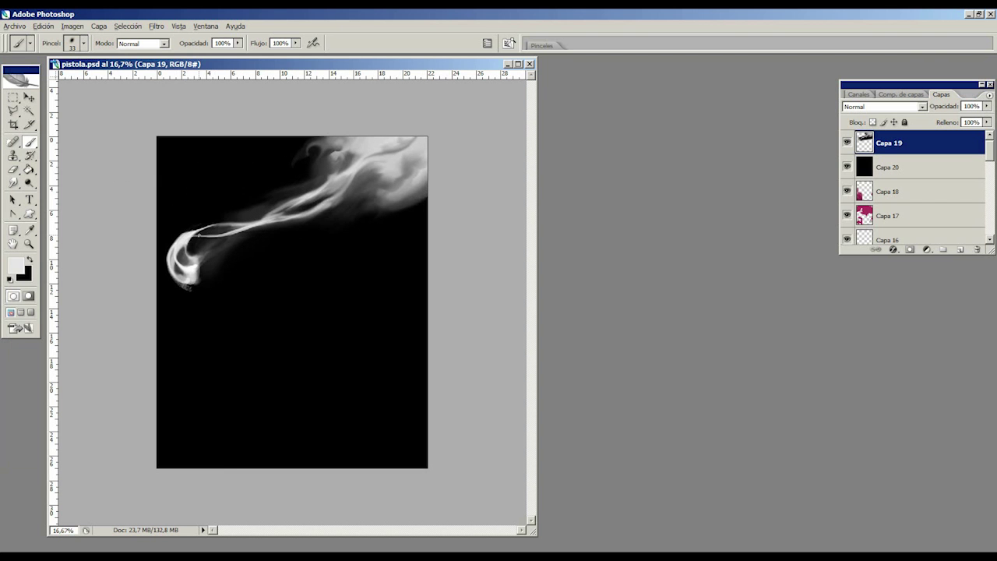
pyautogui.moveTo(198, 235); pyautogui.dragTo(233, 230)
# - Shade the gap between the two thin strands beside the loop with sampled mid and dark greys
pyautogui.keyDown('alt'); pyautogui.click(223, 230); pyautogui.keyUp('alt')
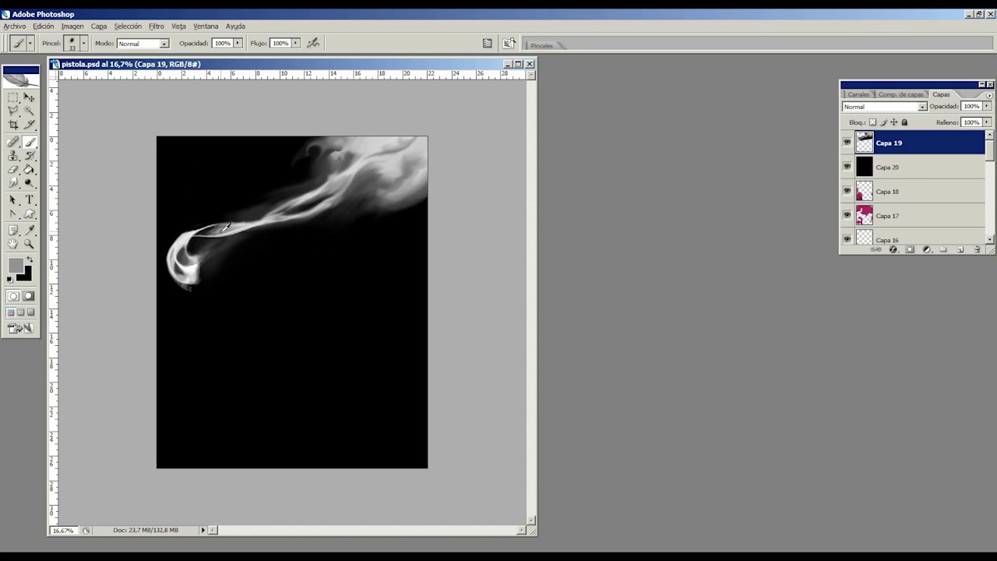
pyautogui.keyDown('alt'); pyautogui.click(246, 217); pyautogui.keyUp('alt')
pyautogui.keyDown('alt'); pyautogui.click(217, 225); pyautogui.keyUp('alt')
pyautogui.keyDown('alt'); pyautogui.click(211, 230); pyautogui.keyUp('alt')
pyautogui.keyDown('alt'); pyautogui.click(210, 228); pyautogui.keyUp('alt')
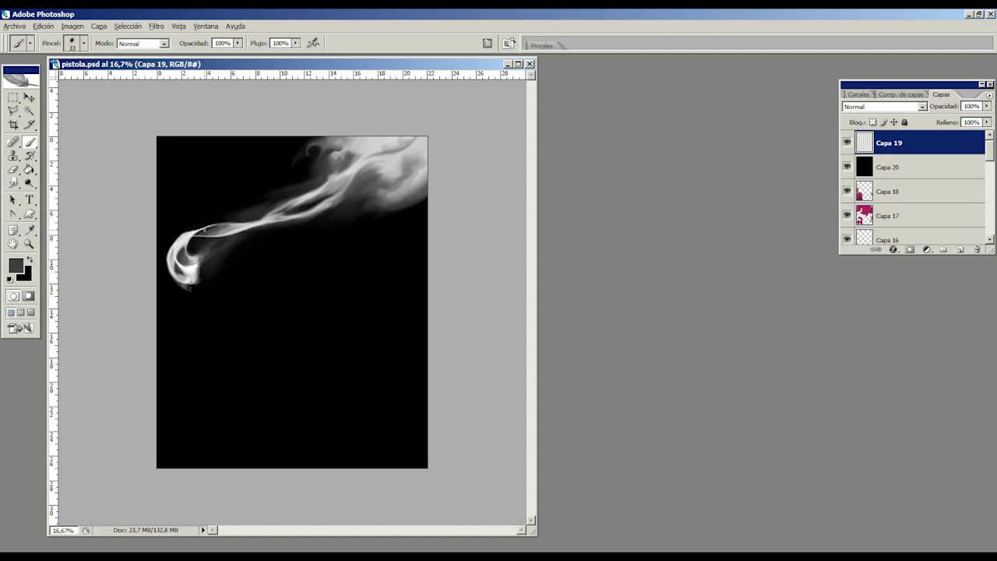
# - Soften the upper thin strand and its outer edge near the loop with sampled greys and near-black
pyautogui.keyDown('alt'); pyautogui.click(227, 225); pyautogui.keyUp('alt')
pyautogui.keyDown('alt'); pyautogui.click(191, 230); pyautogui.keyUp('alt')
pyautogui.keyDown('alt'); pyautogui.click(193, 226); pyautogui.keyUp('alt')
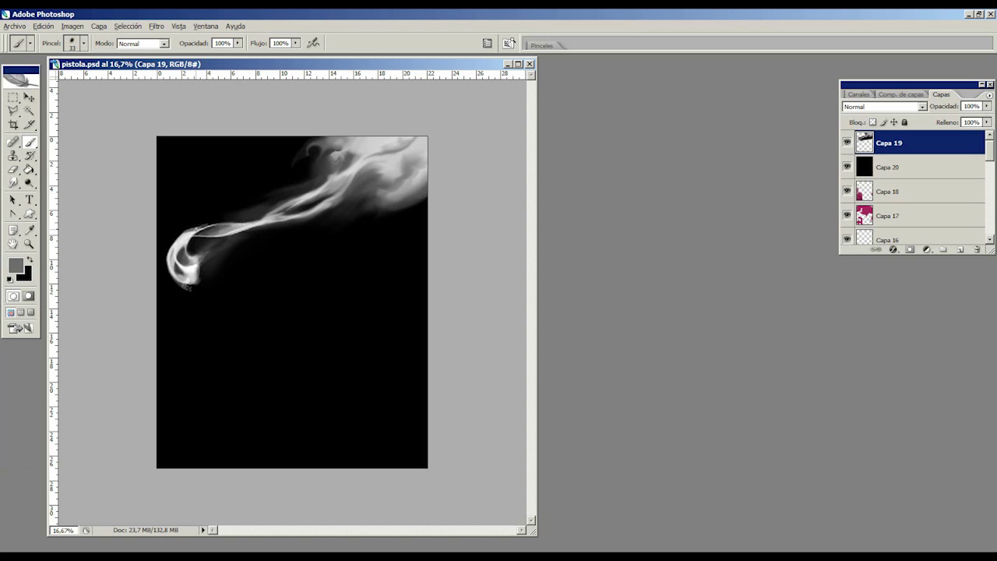
pyautogui.keyDown('alt'); pyautogui.click(196, 222); pyautogui.keyUp('alt')
pyautogui.hotkey('ctrl', '+')
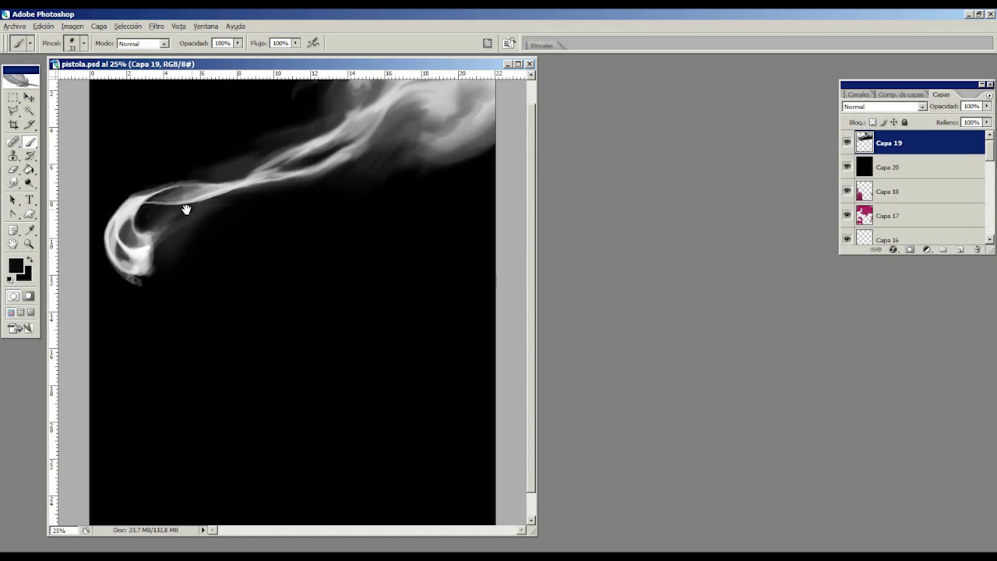
# - Brighten the lower thin strand with sampled light grey and darken the gap above it with sampled near-black
pyautogui.keyDown('alt'); pyautogui.click(217, 202); pyautogui.keyUp('alt')
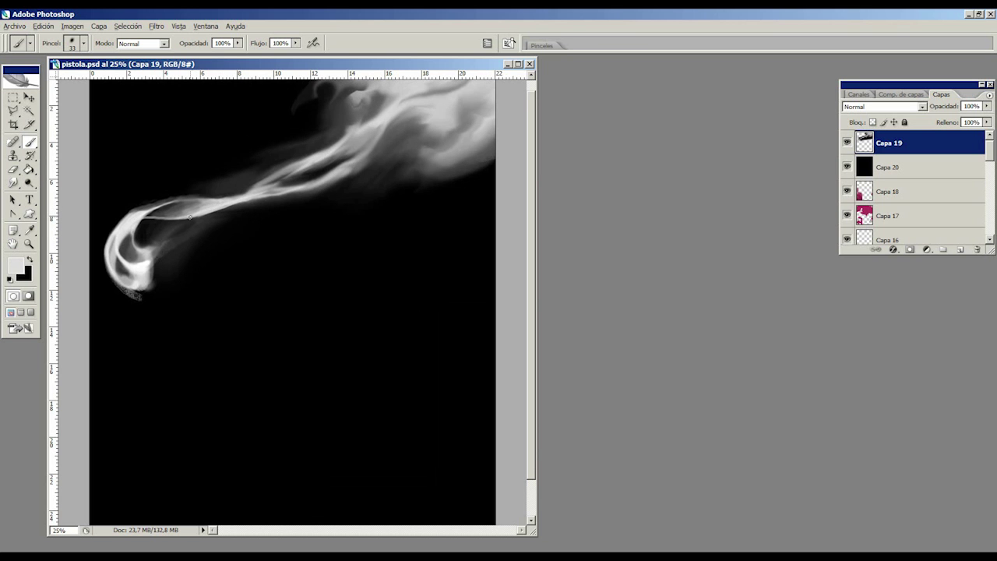
pyautogui.keyDown('alt'); pyautogui.click(169, 208); pyautogui.keyUp('alt')
pyautogui.keyDown('alt'); pyautogui.click(154, 215); pyautogui.keyUp('alt')
pyautogui.keyDown('alt'); pyautogui.click(150, 216); pyautogui.keyUp('alt')
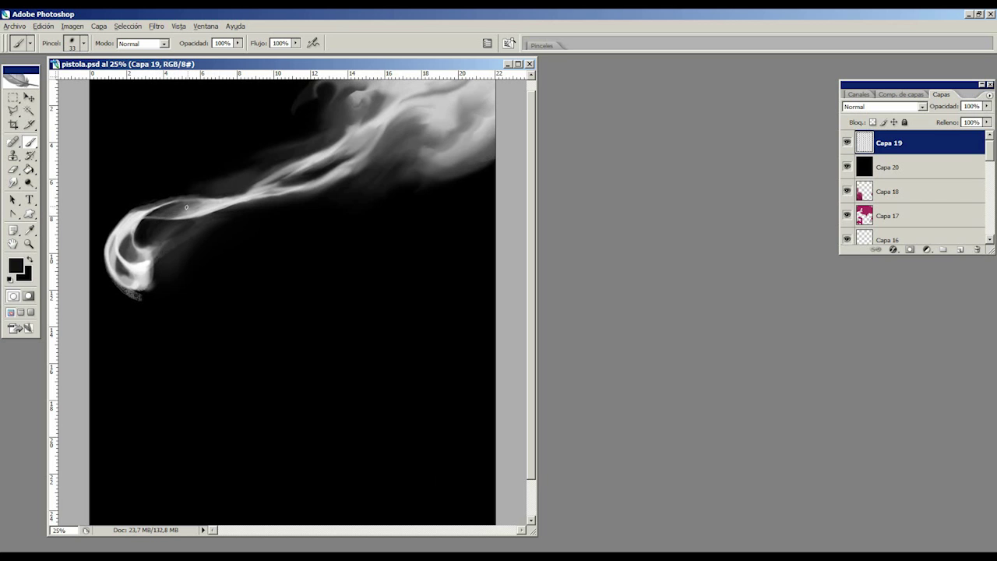
# - Retouch the upper thin strand from the loop toward the strands' crossing with sampled light grey
pyautogui.keyDown('alt'); pyautogui.click(178, 205); pyautogui.keyUp('alt')
pyautogui.keyDown('alt'); pyautogui.click(195, 207); pyautogui.keyUp('alt')
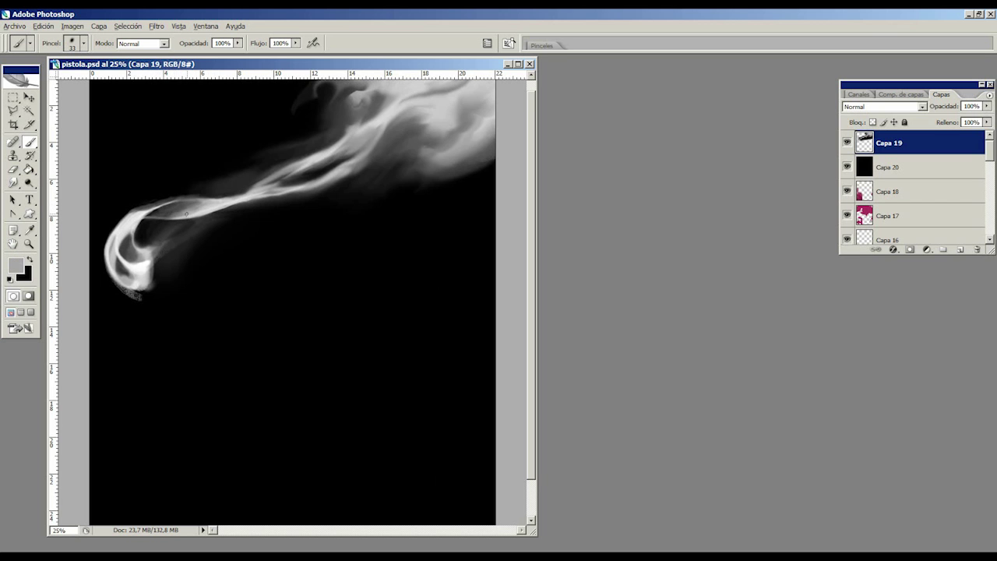
pyautogui.keyDown('alt'); pyautogui.click(140, 213); pyautogui.keyUp('alt')
pyautogui.moveTo(140, 212); pyautogui.dragTo(262, 181)
pyautogui.keyDown('alt'); pyautogui.click(195, 193); pyautogui.keyUp('alt')
# - Shade the gap between the two thin strands beside the loop with sampled mid and dark greys
pyautogui.keyDown('alt'); pyautogui.click(187, 208); pyautogui.keyUp('alt')
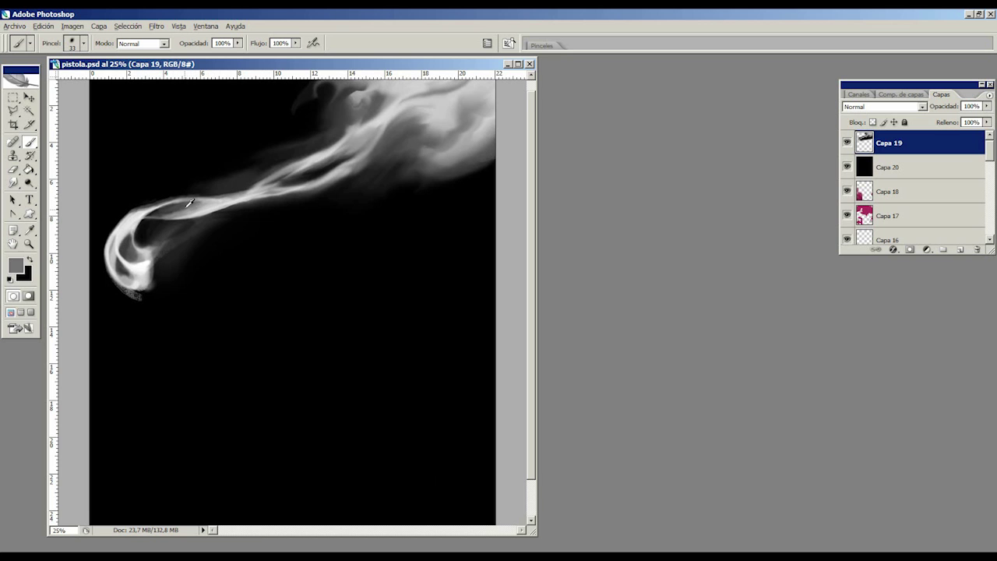
pyautogui.keyDown('alt'); pyautogui.click(179, 211); pyautogui.keyUp('alt')
pyautogui.moveTo(184, 210); pyautogui.dragTo(196, 208)
pyautogui.keyDown('alt'); pyautogui.click(195, 207); pyautogui.keyUp('alt')
pyautogui.keyDown('alt'); pyautogui.click(153, 211); pyautogui.keyUp('alt')
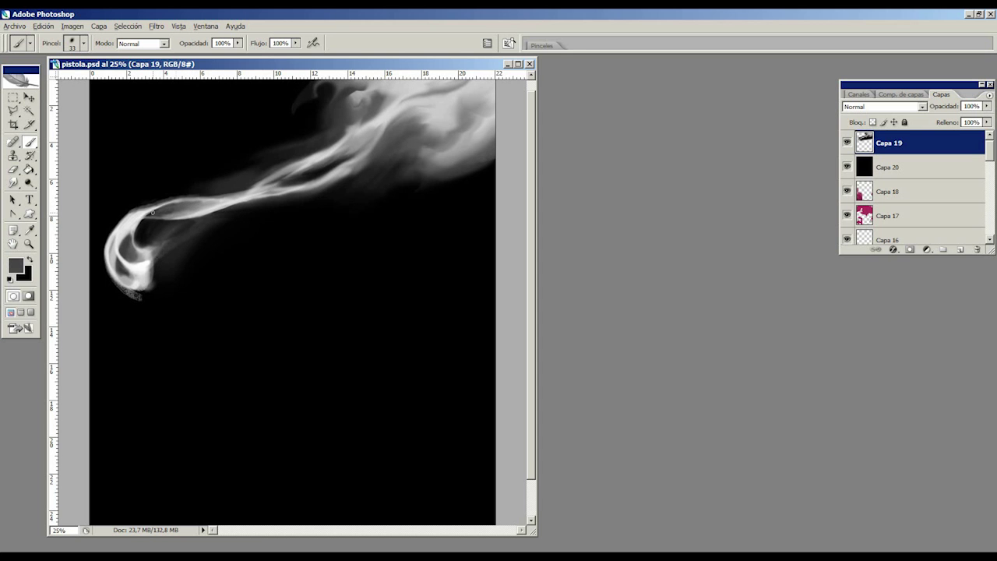
# - Blend the crossing where the two thin strands merge using greys sampled around it
pyautogui.keyDown('alt'); pyautogui.click(196, 203); pyautogui.keyUp('alt')
pyautogui.keyDown('alt'); pyautogui.click(214, 203); pyautogui.keyUp('alt')
pyautogui.keyDown('alt'); pyautogui.click(227, 194); pyautogui.keyUp('alt')
pyautogui.keyDown('alt'); pyautogui.click(237, 196); pyautogui.keyUp('alt')
pyautogui.moveTo(217, 199); pyautogui.dragTo(236, 194)
pyautogui.keyDown('alt'); pyautogui.click(225, 191); pyautogui.keyUp('alt')
# - Thin the underside of the lower strand up to the crossing with sampled dark grey
pyautogui.keyDown('alt'); pyautogui.click(205, 219); pyautogui.keyUp('alt')
pyautogui.keyDown('alt'); pyautogui.click(198, 222); pyautogui.keyUp('alt')
pyautogui.moveTo(204, 216); pyautogui.dragTo(246, 202)
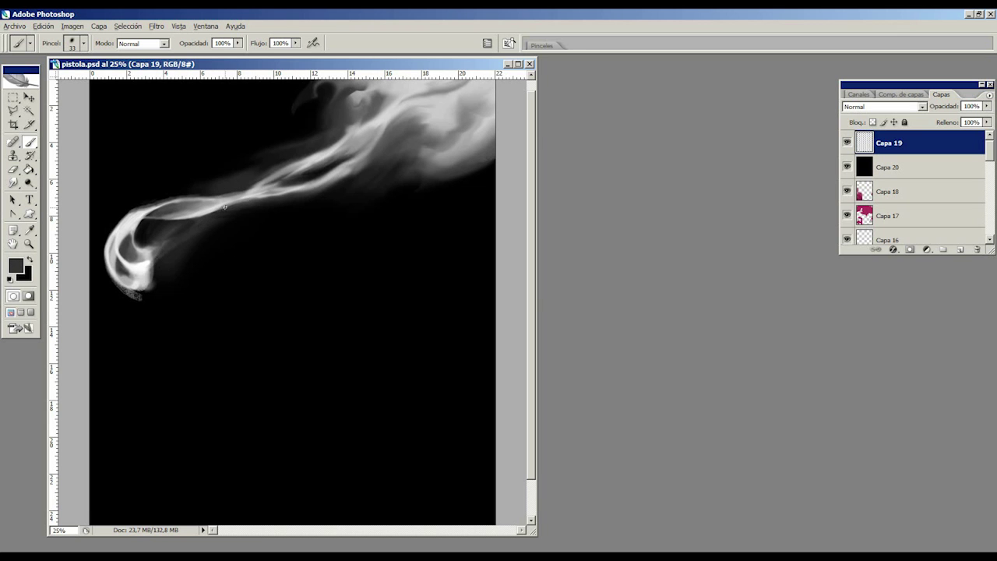
# - Soften the upper strand's outer edge from the crossing back to the loop with sampled greys and black
pyautogui.keyDown('alt'); pyautogui.click(230, 190); pyautogui.keyUp('alt')
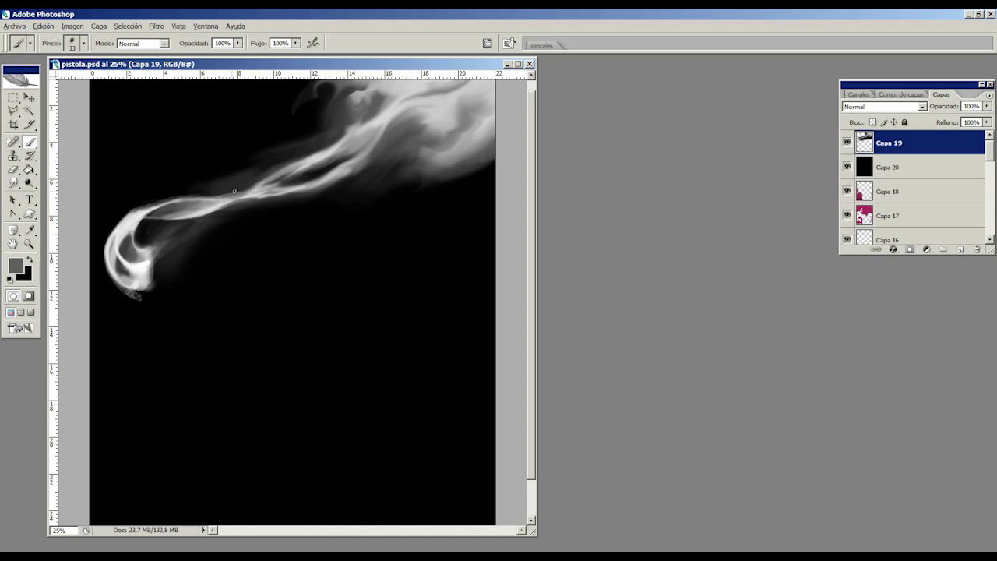
pyautogui.keyDown('alt'); pyautogui.click(234, 190); pyautogui.keyUp('alt')
pyautogui.keyDown('alt'); pyautogui.click(237, 189); pyautogui.keyUp('alt')
pyautogui.keyDown('alt'); pyautogui.click(189, 184); pyautogui.keyUp('alt')
pyautogui.keyDown('alt'); pyautogui.click(179, 206); pyautogui.keyUp('alt')
pyautogui.moveTo(178, 203); pyautogui.dragTo(157, 208)
pyautogui.keyDown('alt'); pyautogui.click(143, 198); pyautogui.keyUp('alt')
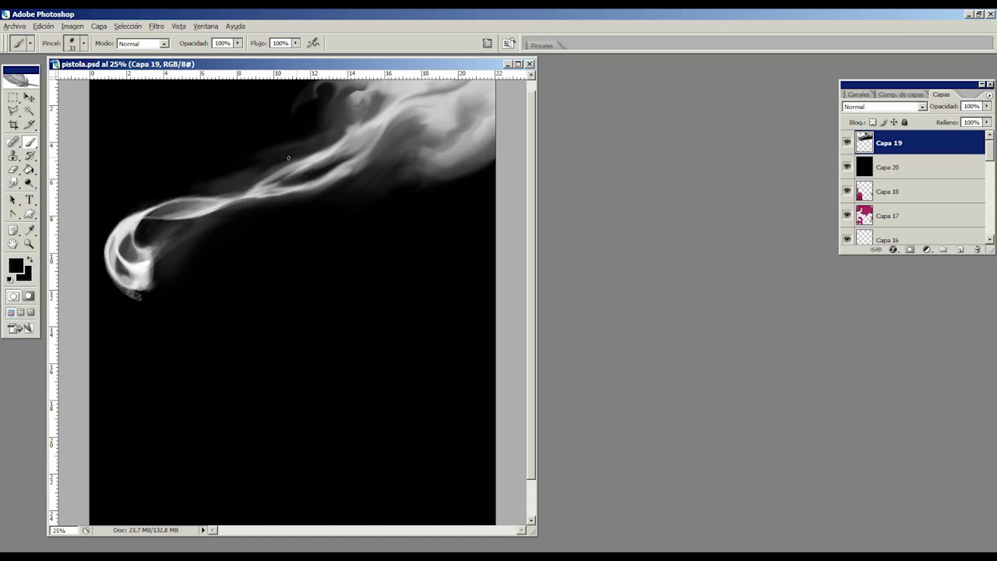
# - Enlarge the Brush tip to 184 px and diffuse the small dark wisps beside the smoke cloud with sampled greys
pyautogui.click(83, 45)
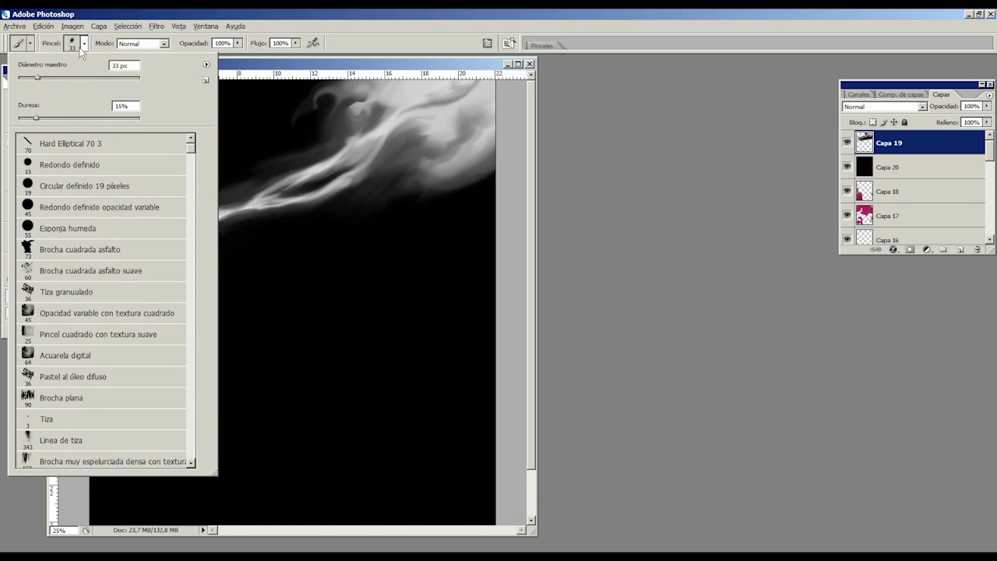
pyautogui.moveTo(37, 78); pyautogui.dragTo(52, 78)
pyautogui.click(331, 114)
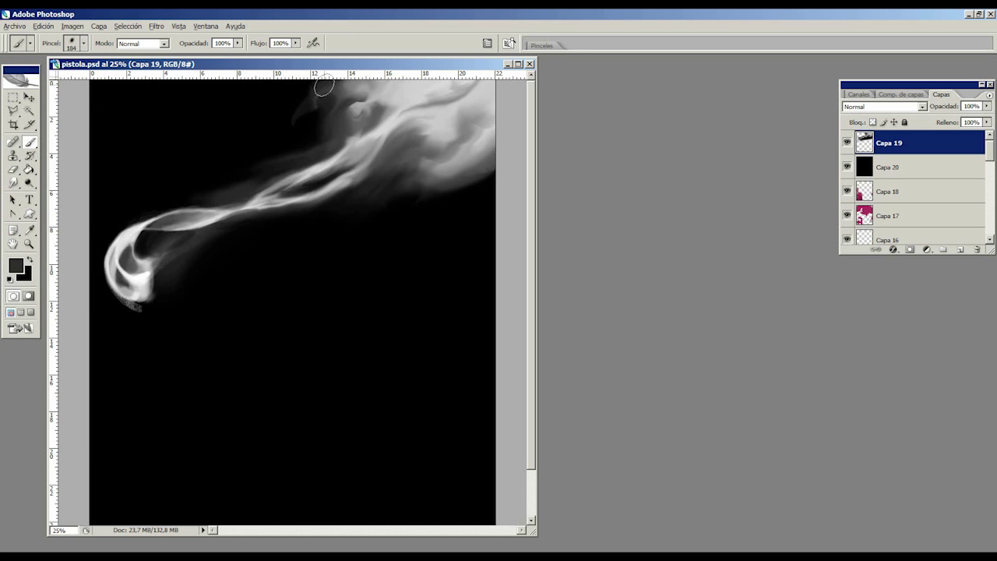
pyautogui.keyDown('alt'); pyautogui.click(317, 118); pyautogui.keyUp('alt')
pyautogui.moveTo(310, 119)
pyautogui.mouseDown()
pyautogui.moveTo(304, 101)
pyautogui.moveTo(321, 109)
pyautogui.moveTo(309, 91)
pyautogui.moveTo(327, 96)
pyautogui.moveTo(334, 84)
pyautogui.mouseUp()
pyautogui.keyDown('alt'); pyautogui.click(315, 97); pyautogui.keyUp('alt')
pyautogui.keyDown('alt'); pyautogui.click(360, 85); pyautogui.keyUp('alt')
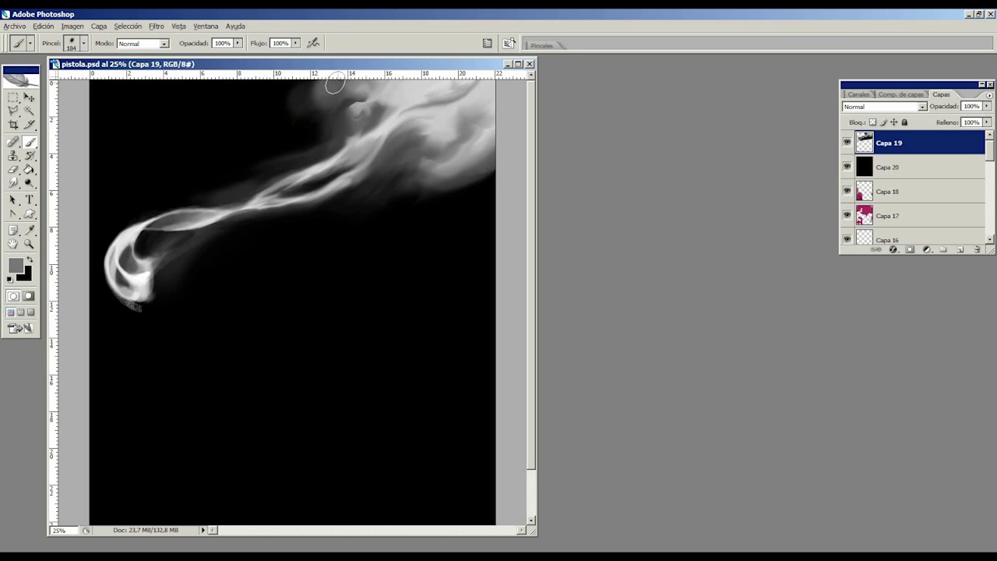
# - Brighten the smoke cloud along the canvas's upper edge with sampled light greys
pyautogui.keyDown('alt'); pyautogui.click(432, 84); pyautogui.keyUp('alt')
pyautogui.moveTo(466, 90); pyautogui.dragTo(483, 84)
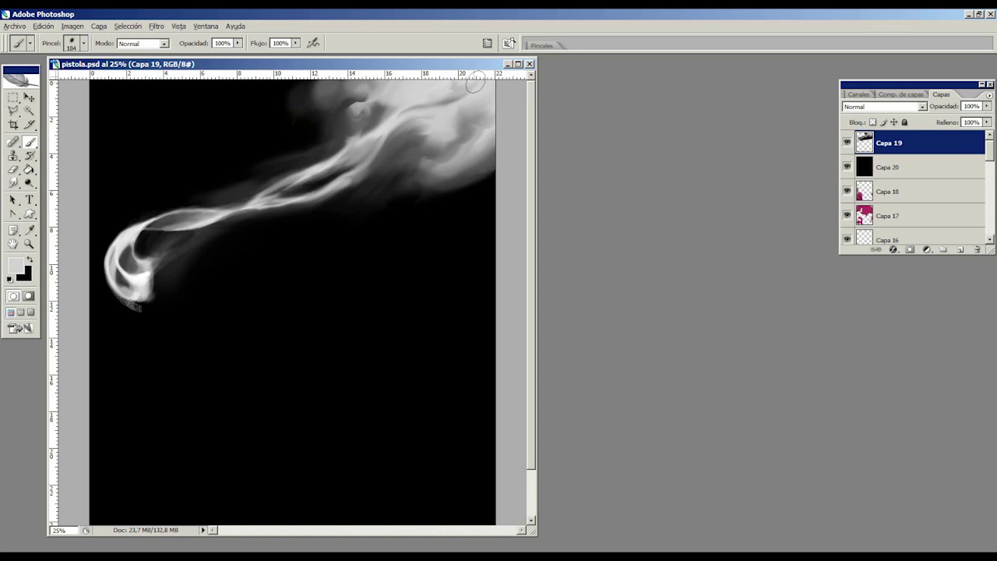
pyautogui.keyDown('alt'); pyautogui.click(390, 84); pyautogui.keyUp('alt')
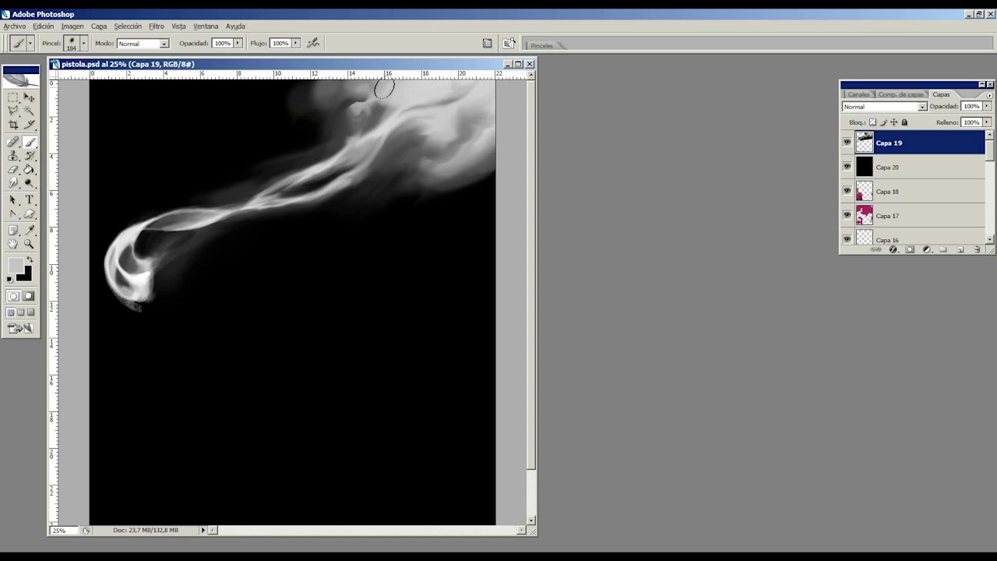
pyautogui.keyDown('alt'); pyautogui.click(125, 239); pyautogui.keyUp('alt')
pyautogui.moveTo(401, 102); pyautogui.dragTo(427, 81)
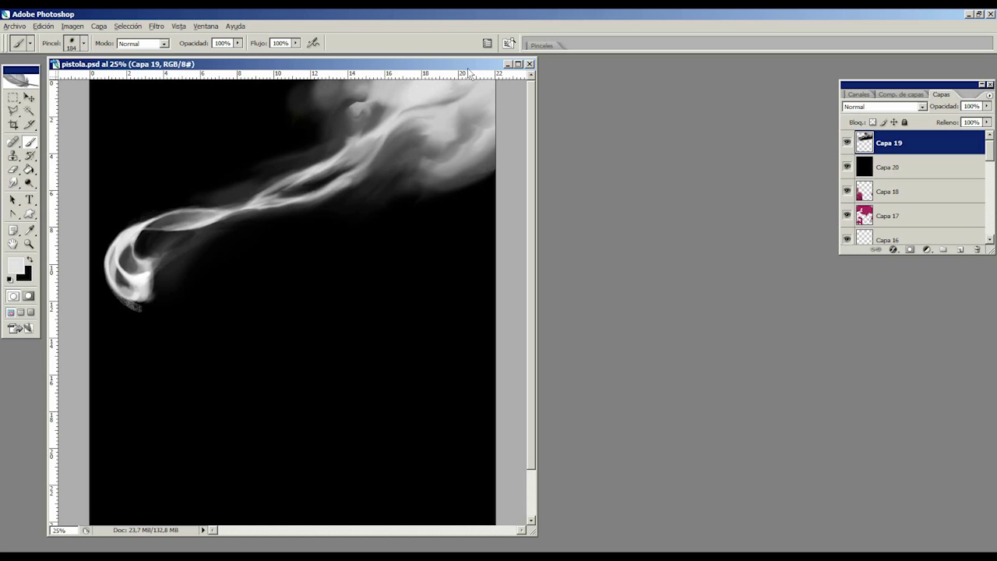
# - Smudge the smoke loop and thin strands along their flow with a 200 px tip at 45% strength
pyautogui.hotkey('ctrl', '-')
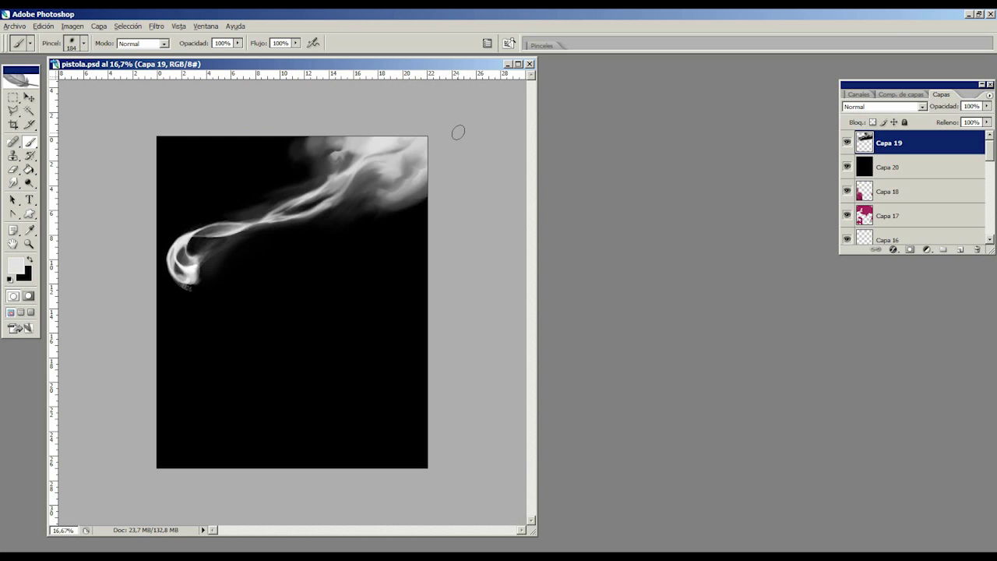
pyautogui.hotkey('ctrl', '+')
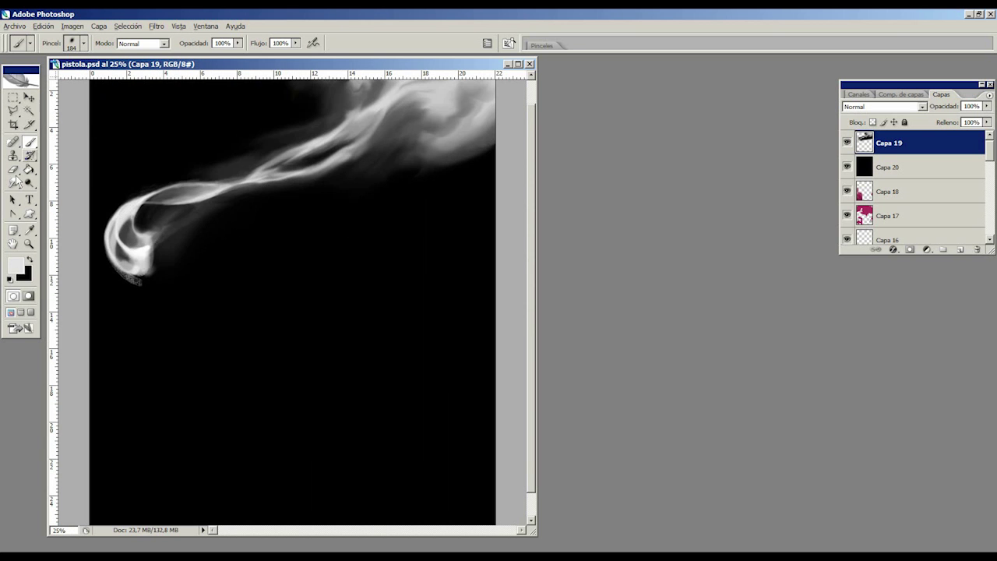
pyautogui.click(12, 183)
pyautogui.click(84, 45)
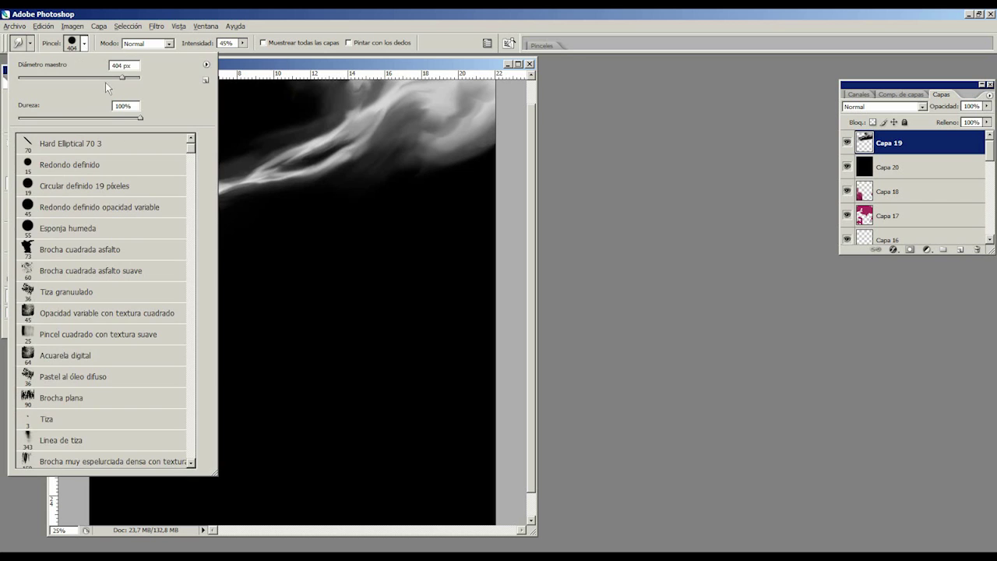
pyautogui.moveTo(114, 79); pyautogui.dragTo(111, 80)
pyautogui.click(265, 65)
pyautogui.moveTo(121, 230)
pyautogui.mouseDown()
pyautogui.moveTo(133, 248)
pyautogui.moveTo(115, 233)
pyautogui.moveTo(124, 214)
pyautogui.moveTo(265, 171)
pyautogui.mouseUp()
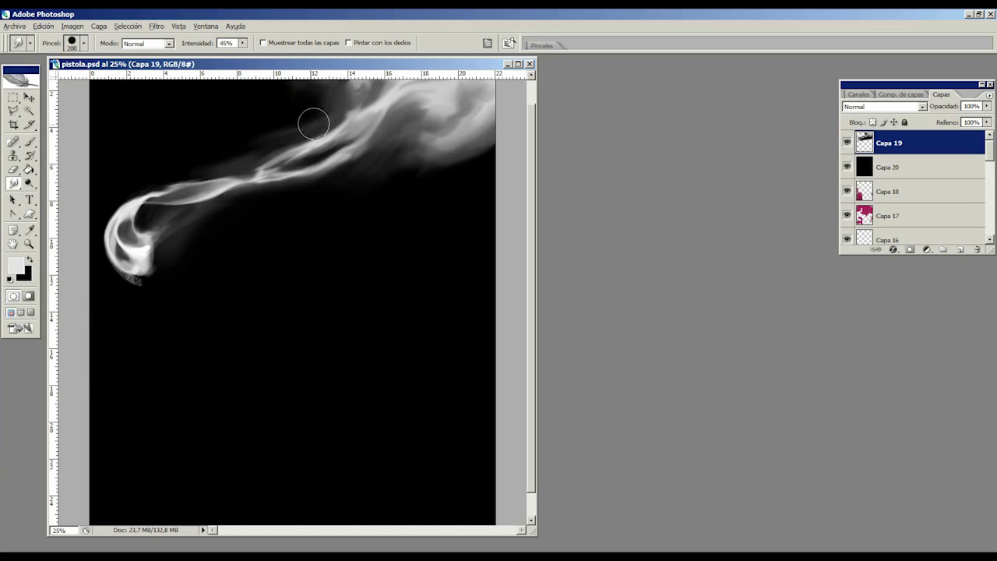
pyautogui.moveTo(143, 216)
pyautogui.mouseDown()
pyautogui.moveTo(117, 225)
pyautogui.moveTo(125, 232)
pyautogui.moveTo(151, 196)
pyautogui.moveTo(111, 232)
pyautogui.moveTo(110, 251)
pyautogui.moveTo(129, 267)
pyautogui.moveTo(169, 209)
pyautogui.moveTo(148, 260)
pyautogui.moveTo(160, 235)
pyautogui.moveTo(218, 193)
pyautogui.moveTo(144, 221)
pyautogui.moveTo(147, 209)
pyautogui.moveTo(202, 195)
pyautogui.moveTo(174, 192)
pyautogui.moveTo(115, 218)
pyautogui.moveTo(141, 195)
pyautogui.moveTo(115, 210)
pyautogui.moveTo(108, 252)
pyautogui.moveTo(129, 270)
pyautogui.moveTo(159, 221)
pyautogui.moveTo(206, 185)
pyautogui.moveTo(137, 256)
pyautogui.moveTo(114, 238)
pyautogui.moveTo(118, 204)
pyautogui.mouseUp()
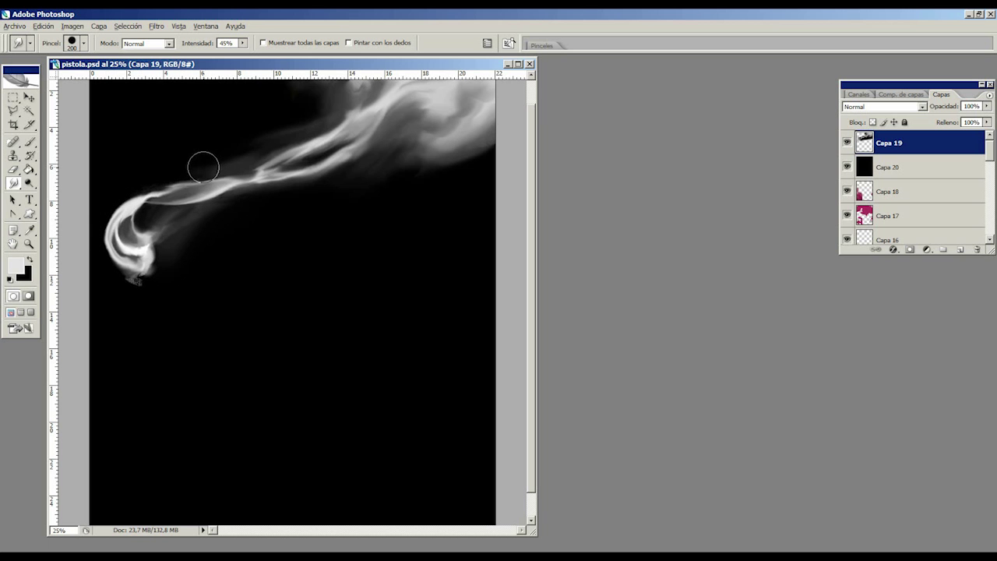
# - Switch to the Brush at 139 px and lighten the upper curve of the smoke loop with light grey
pyautogui.press('b')
pyautogui.click(83, 43)
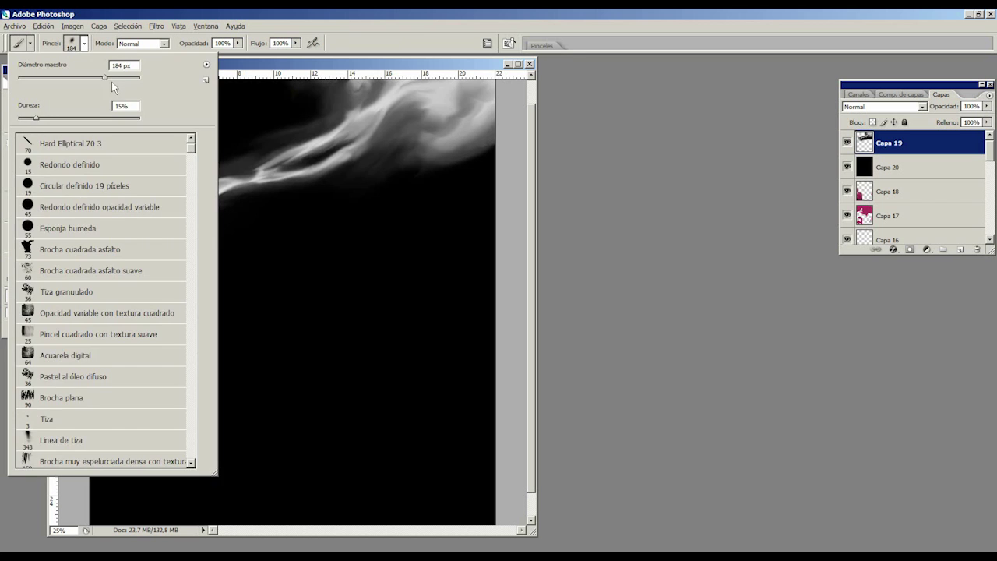
pyautogui.moveTo(113, 78); pyautogui.dragTo(137, 78)
pyautogui.click(264, 74)
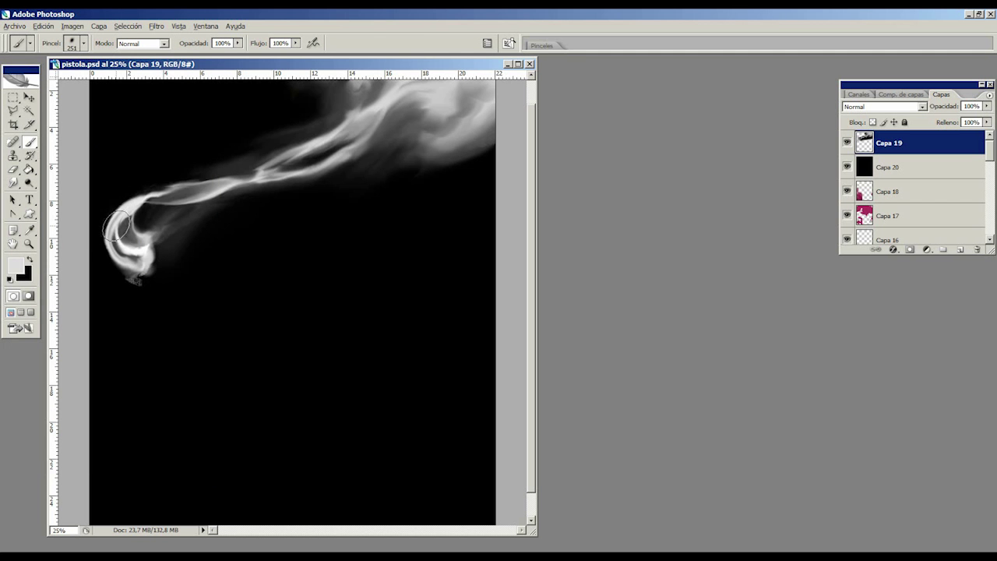
pyautogui.click(83, 42)
pyautogui.moveTo(97, 81); pyautogui.dragTo(93, 81)
pyautogui.click(252, 80)
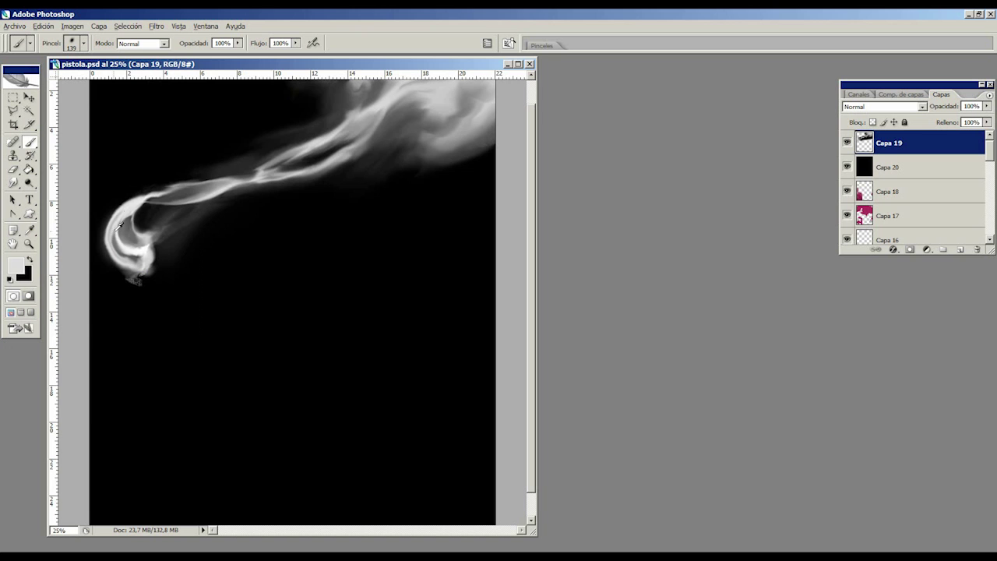
pyautogui.moveTo(123, 214)
pyautogui.mouseDown()
pyautogui.moveTo(123, 249)
pyautogui.moveTo(122, 215)
pyautogui.moveTo(147, 195)
pyautogui.moveTo(116, 209)
pyautogui.moveTo(145, 196)
pyautogui.mouseUp()
# - Blend the loop's inner and outer bands with sampled greys and brighten the curve leading into the upper strand
pyautogui.keyDown('alt'); pyautogui.click(140, 219); pyautogui.keyUp('alt')
pyautogui.keyDown('alt'); pyautogui.click(126, 228); pyautogui.keyUp('alt')
pyautogui.keyDown('alt'); pyautogui.click(130, 251); pyautogui.keyUp('alt')
pyautogui.keyDown('alt'); pyautogui.click(127, 195); pyautogui.keyUp('alt')
pyautogui.keyDown('alt'); pyautogui.click(129, 204); pyautogui.keyUp('alt')
pyautogui.keyDown('alt'); pyautogui.click(128, 249); pyautogui.keyUp('alt')
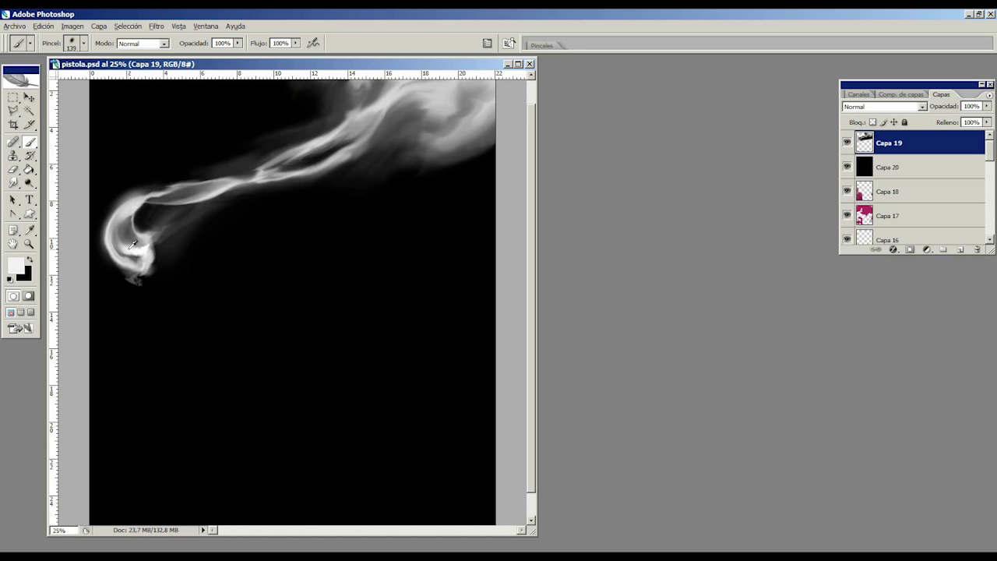
pyautogui.moveTo(126, 247)
pyautogui.mouseDown()
pyautogui.moveTo(123, 213)
pyautogui.moveTo(166, 192)
pyautogui.mouseUp()
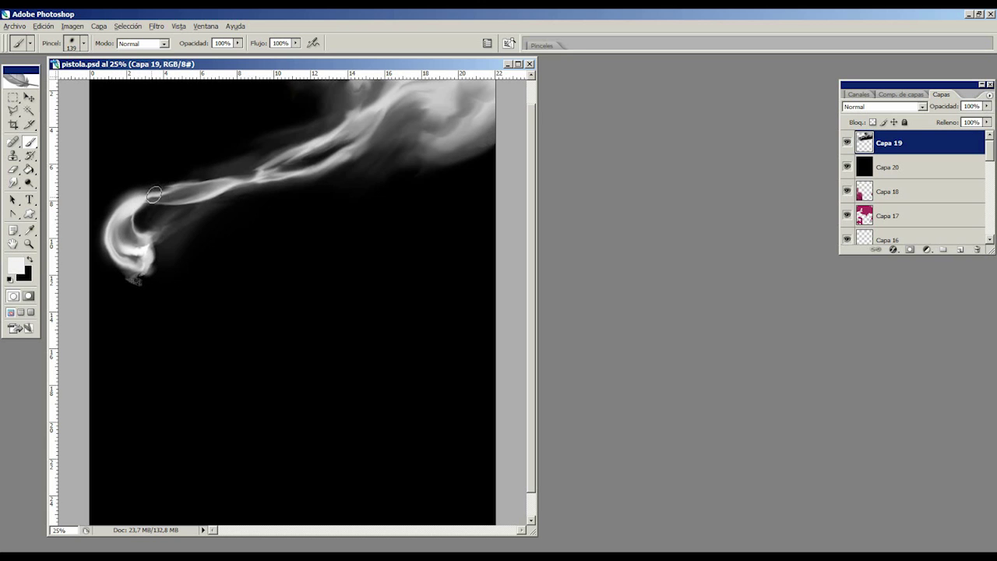
# - Reduce the Brush tip to 97 px and refine the loop's dark opening and upper edge with sampled greys and black
pyautogui.click(83, 43)
pyautogui.moveTo(91, 81); pyautogui.dragTo(79, 81)
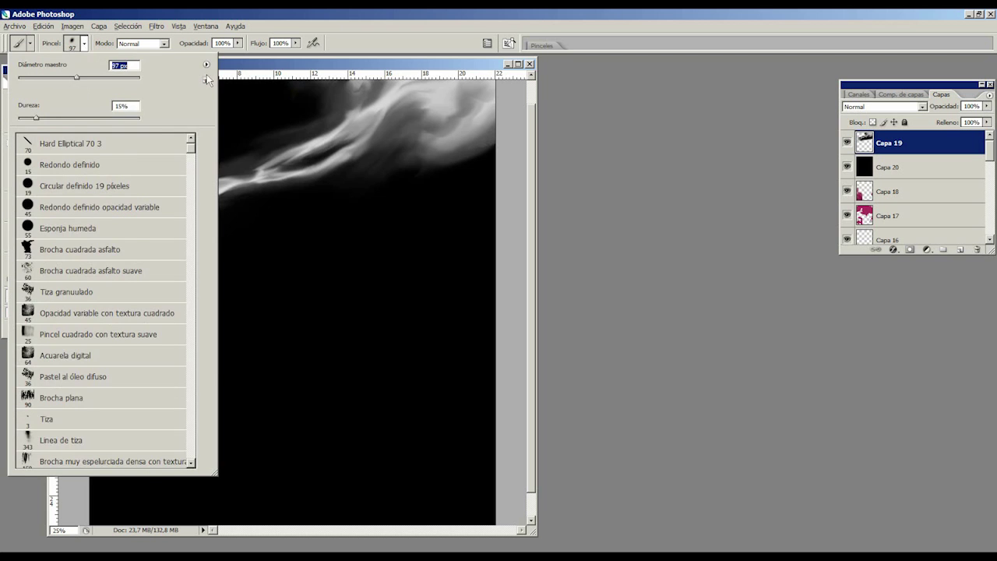
pyautogui.click(239, 71)
pyautogui.keyDown('alt'); pyautogui.click(126, 231); pyautogui.keyUp('alt')
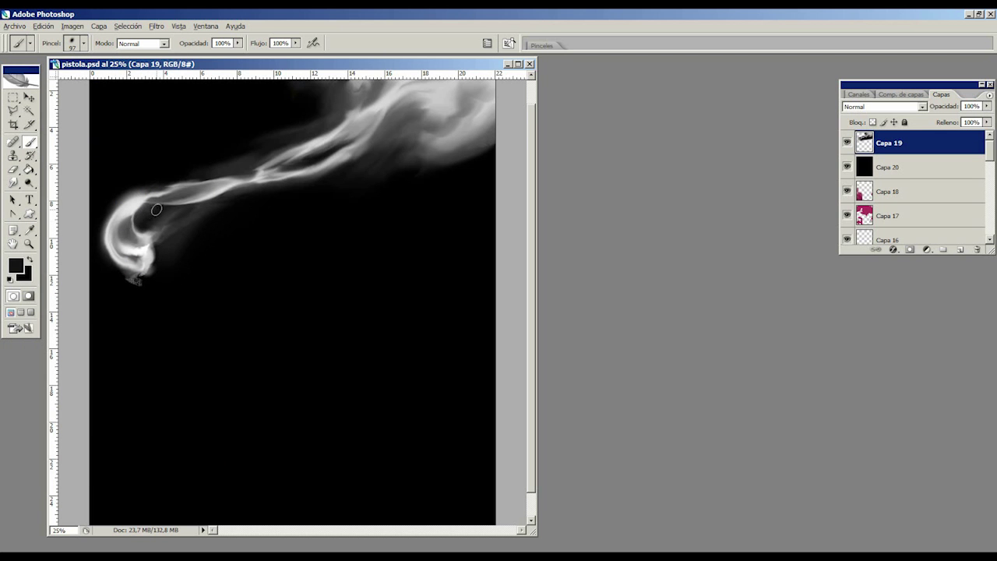
pyautogui.keyDown('alt'); pyautogui.click(152, 177); pyautogui.keyUp('alt')
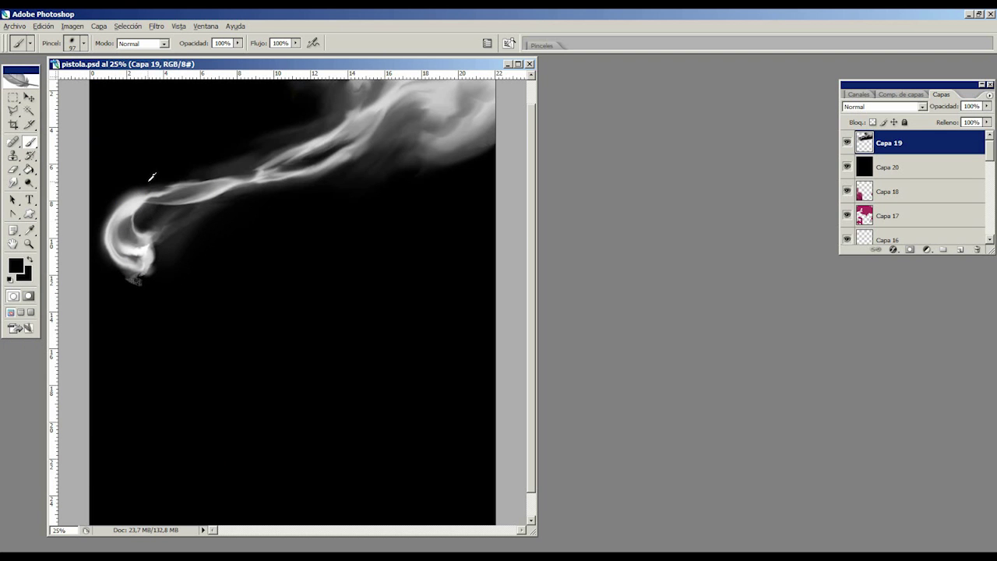
pyautogui.keyDown('alt'); pyautogui.click(126, 218); pyautogui.keyUp('alt')
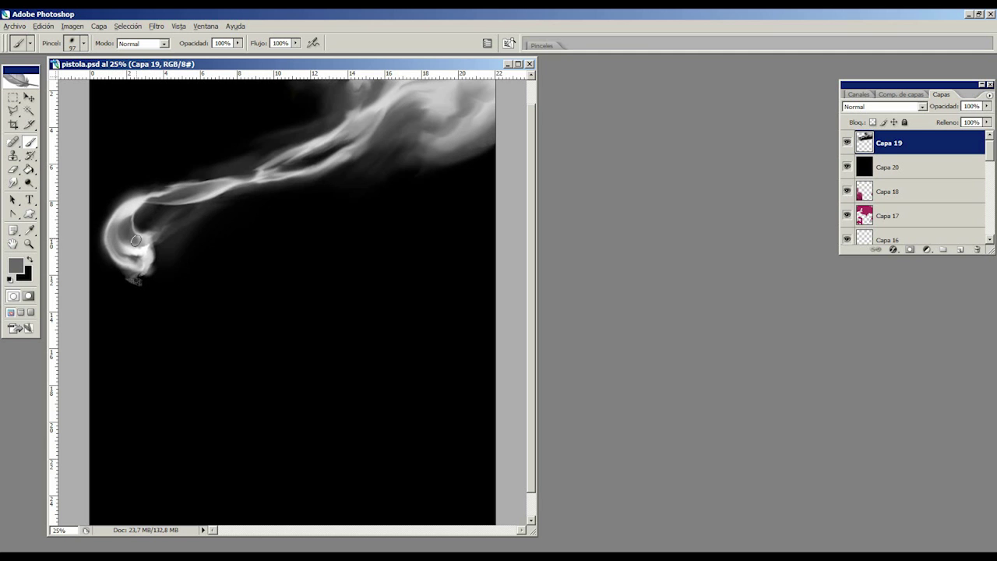
pyautogui.keyDown('alt'); pyautogui.click(128, 249); pyautogui.keyUp('alt')
pyautogui.keyDown('alt'); pyautogui.click(148, 215); pyautogui.keyUp('alt')
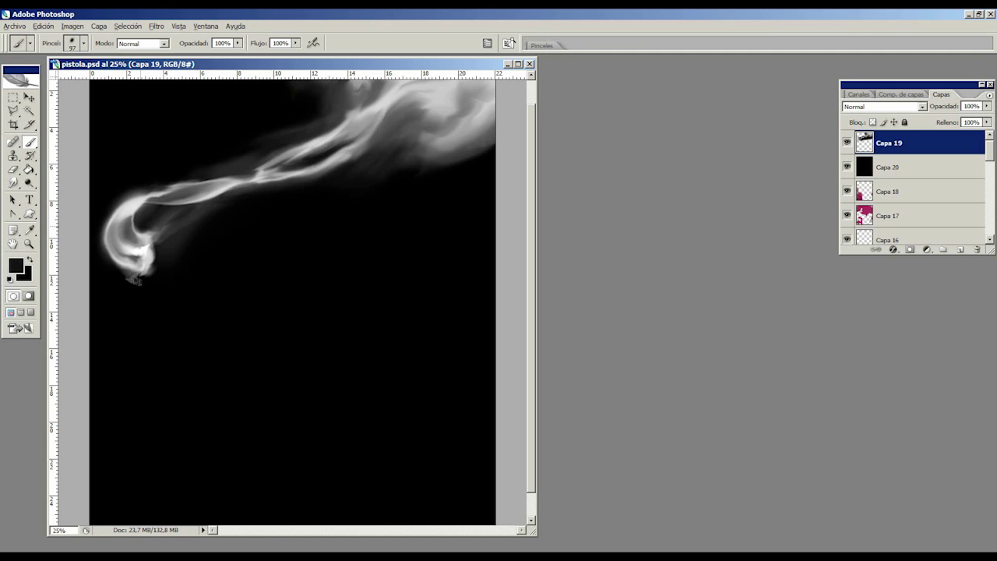
# - Darken the loop's inner band with sampled dark grey and trim its outer edge with sampled black
pyautogui.keyDown('alt'); pyautogui.click(121, 219); pyautogui.keyUp('alt')
pyautogui.keyDown('alt'); pyautogui.click(97, 222); pyautogui.keyUp('alt')
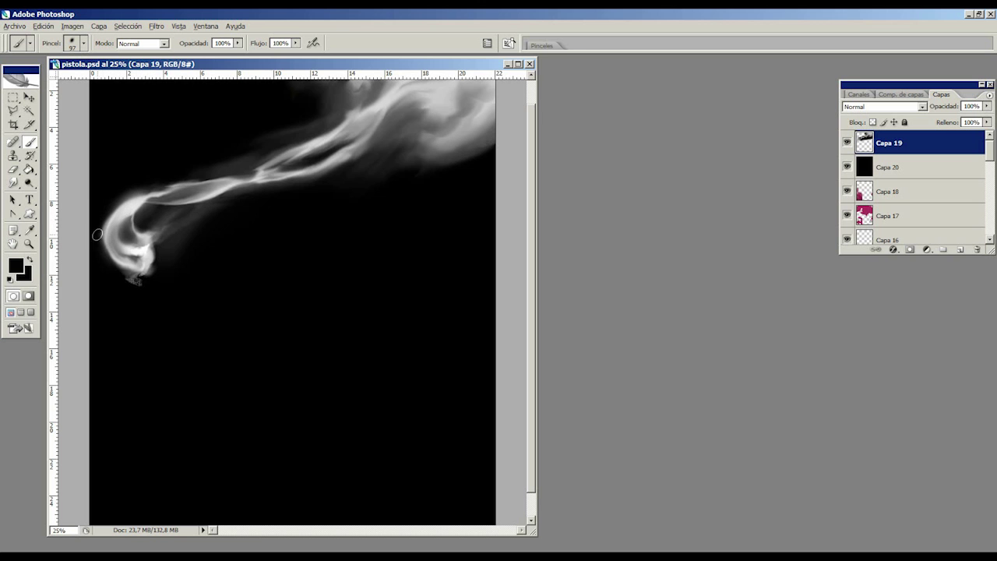
pyautogui.keyDown('alt'); pyautogui.click(128, 232); pyautogui.keyUp('alt')
pyautogui.moveTo(116, 234); pyautogui.dragTo(119, 256)
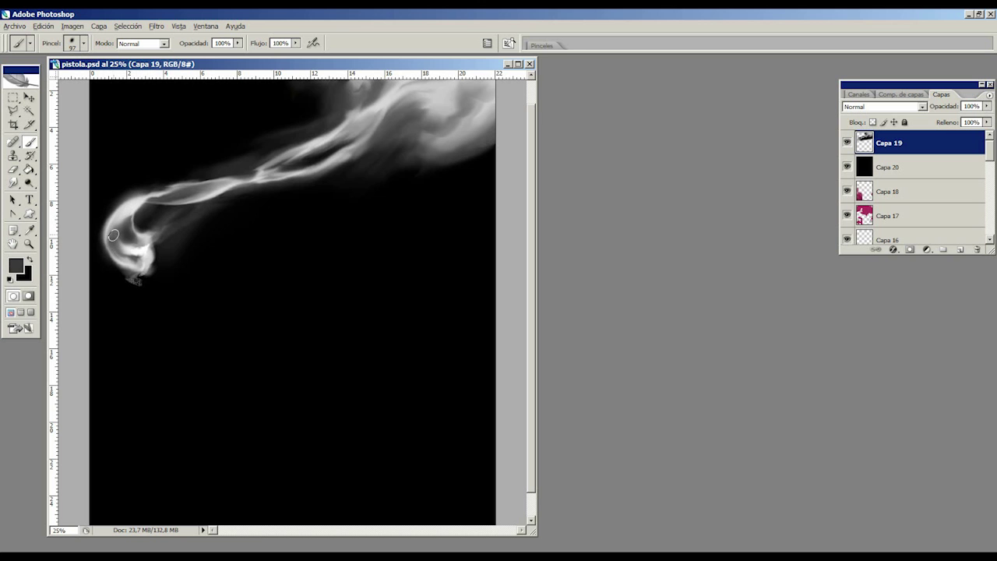
pyautogui.keyDown('alt'); pyautogui.click(96, 232); pyautogui.keyUp('alt')
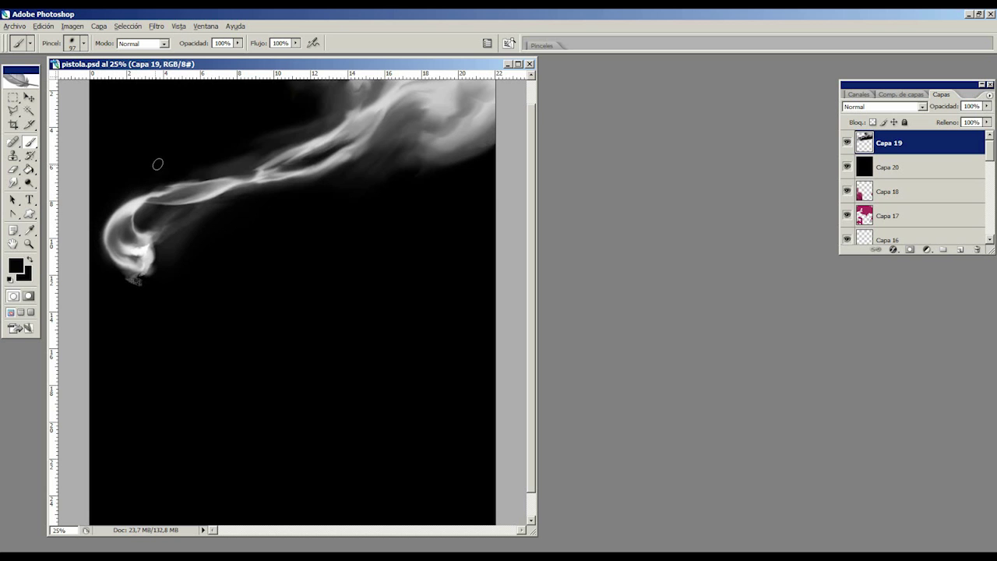
# - Reduce the Brush tip to 22 px and paint a thin near-white strand inside the smoke loop
pyautogui.hotkey('ctrl', '-')
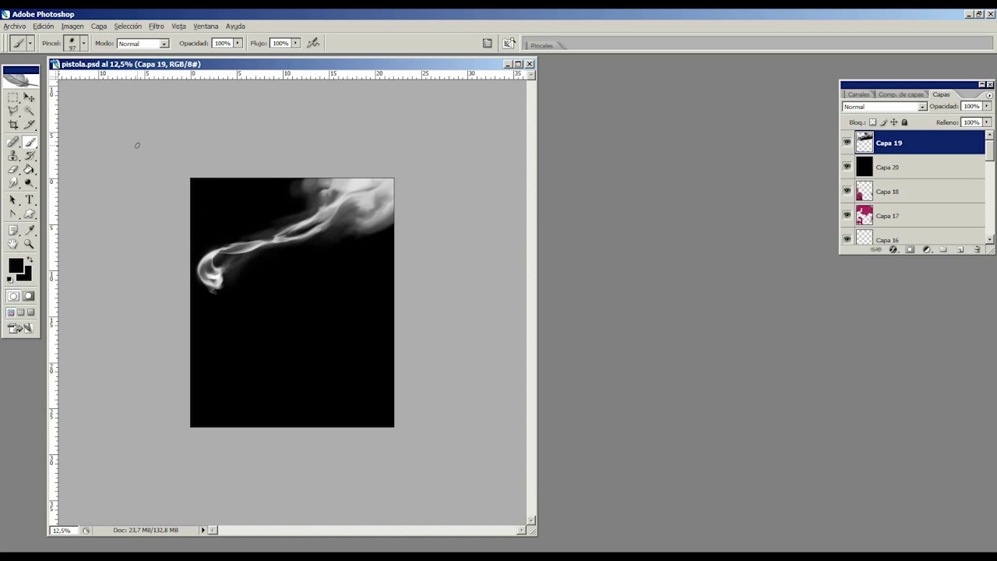
pyautogui.hotkey('ctrl', '+')
pyautogui.hotkey('ctrl', '+')
pyautogui.click(84, 44)
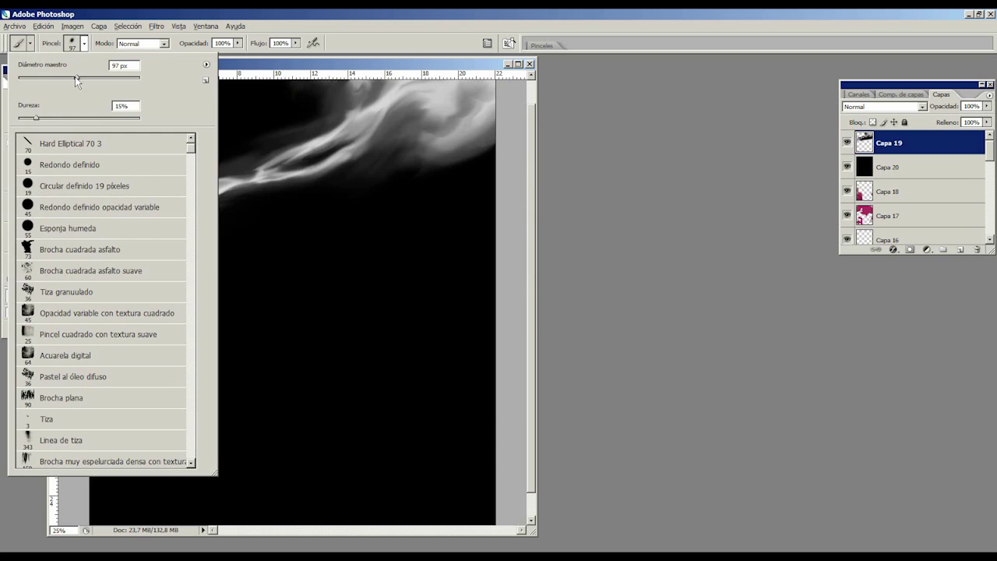
pyautogui.moveTo(75, 78); pyautogui.dragTo(68, 78)
pyautogui.click(251, 70)
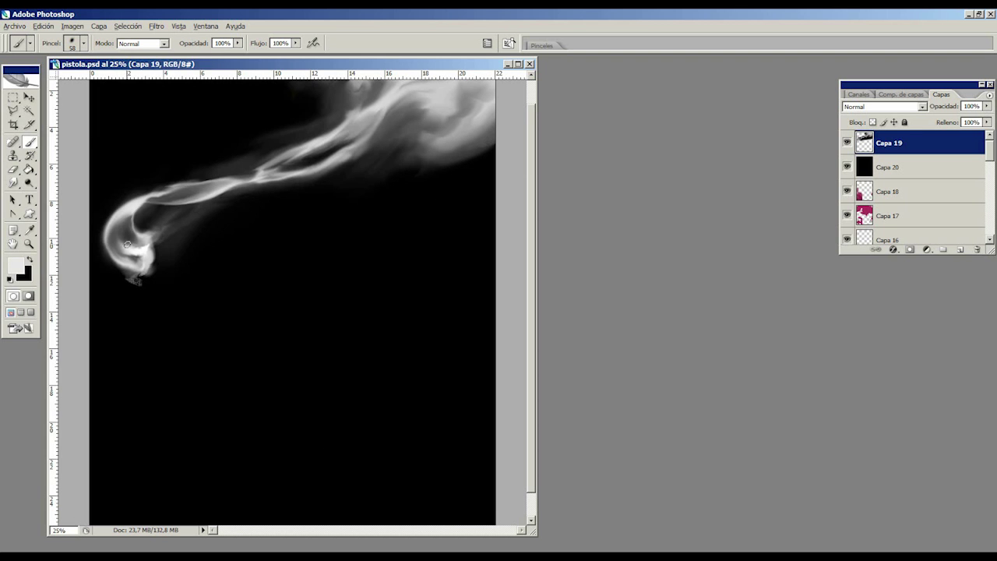
pyautogui.click(83, 44)
pyautogui.moveTo(48, 77); pyautogui.dragTo(42, 79)
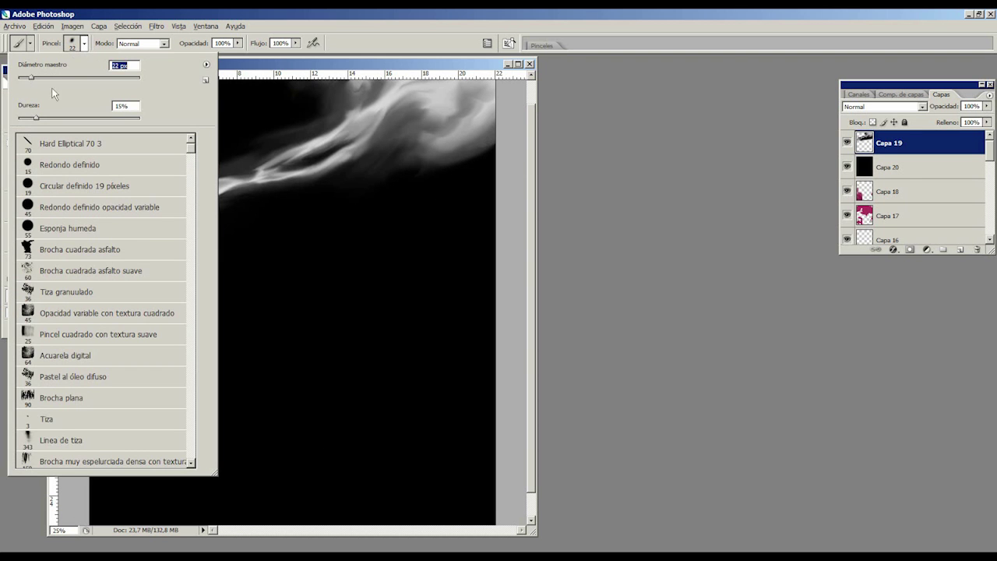
pyautogui.click(236, 71)
pyautogui.keyDown('alt'); pyautogui.click(135, 250); pyautogui.keyUp('alt')
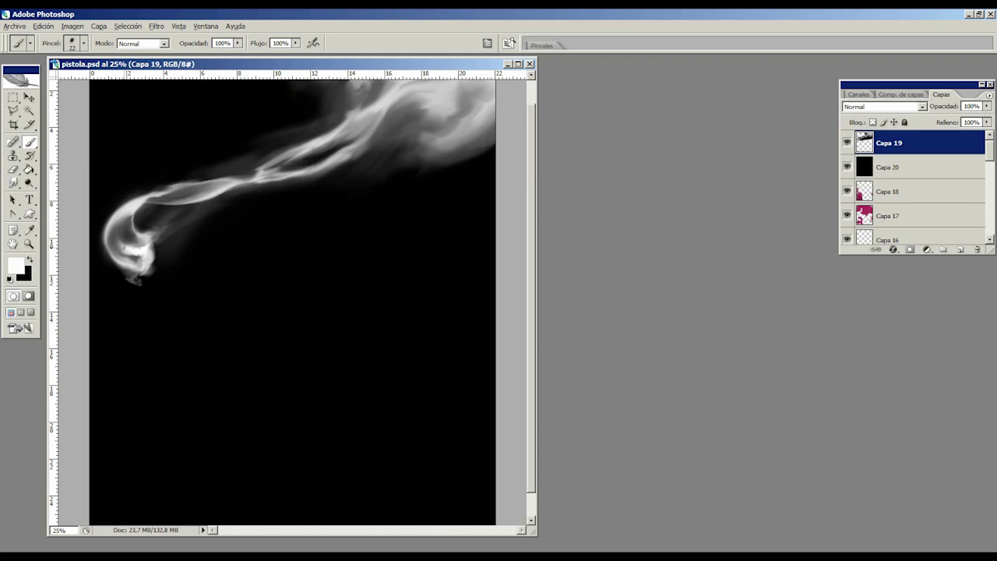
pyautogui.moveTo(122, 248)
pyautogui.mouseDown()
pyautogui.moveTo(144, 201)
pyautogui.moveTo(121, 233)
pyautogui.mouseUp()
# - Extend the thin inner strand up to the loop's upper curve with sampled light greys
pyautogui.keyDown('alt'); pyautogui.click(120, 225); pyautogui.keyUp('alt')
pyautogui.keyDown('alt'); pyautogui.click(125, 233); pyautogui.keyUp('alt')
pyautogui.keyDown('alt'); pyautogui.click(123, 226); pyautogui.keyUp('alt')
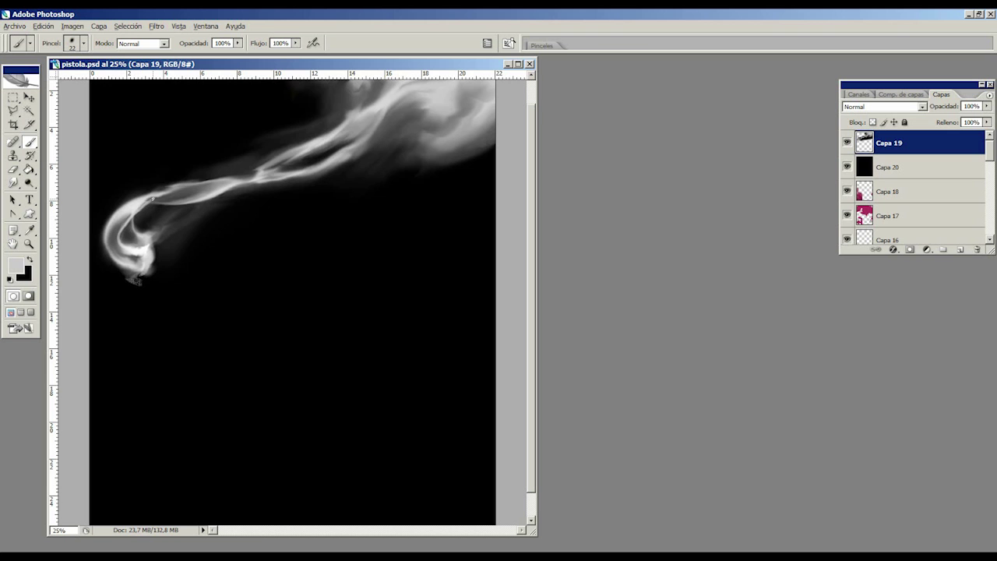
pyautogui.keyDown('alt'); pyautogui.click(142, 199); pyautogui.keyUp('alt')
pyautogui.keyDown('alt'); pyautogui.click(119, 211); pyautogui.keyUp('alt')
pyautogui.keyDown('alt'); pyautogui.click(117, 223); pyautogui.keyUp('alt')
pyautogui.keyDown('alt'); pyautogui.click(122, 231); pyautogui.keyUp('alt')
# - Soften the junction of the inner strand and the loop's upper curve with sampled mid greys
pyautogui.keyDown('alt'); pyautogui.click(132, 214); pyautogui.keyUp('alt')
pyautogui.keyDown('alt'); pyautogui.click(133, 216); pyautogui.keyUp('alt')
pyautogui.keyDown('alt'); pyautogui.click(132, 216); pyautogui.keyUp('alt')
pyautogui.keyDown('alt'); pyautogui.click(131, 215); pyautogui.keyUp('alt')
pyautogui.keyDown('alt'); pyautogui.click(130, 215); pyautogui.keyUp('alt')
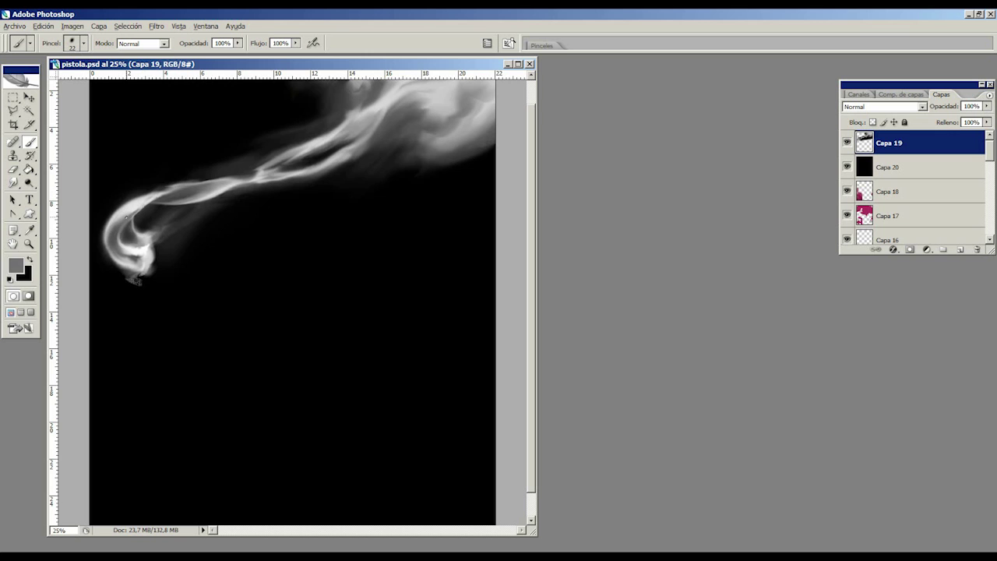
pyautogui.keyDown('alt'); pyautogui.click(125, 213); pyautogui.keyUp('alt')
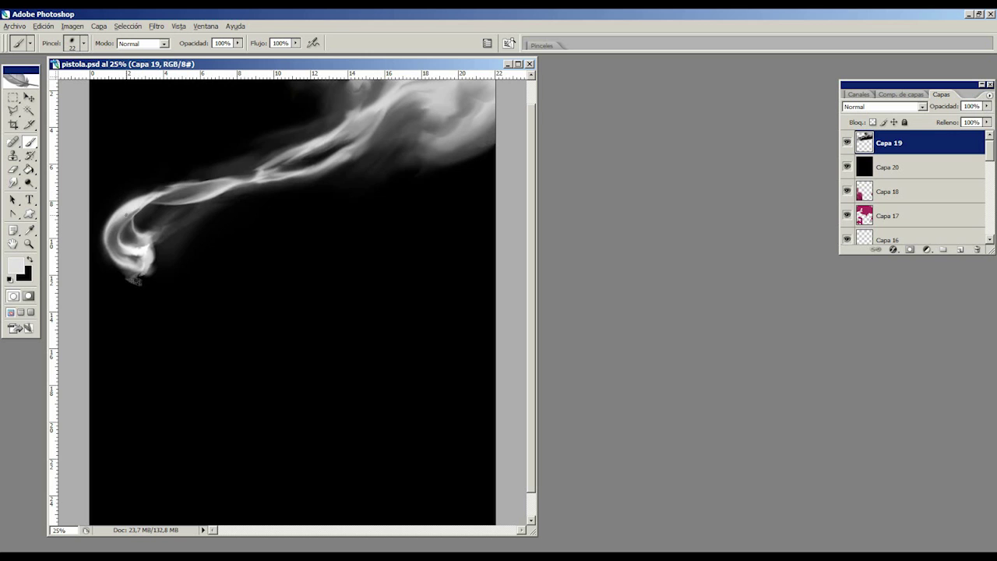
# - Refine the edges of the loop's dark opening with alternating sampled light and dark greys
pyautogui.keyDown('alt'); pyautogui.click(148, 207); pyautogui.keyUp('alt')
pyautogui.keyDown('alt'); pyautogui.click(131, 225); pyautogui.keyUp('alt')
pyautogui.keyDown('alt'); pyautogui.click(130, 222); pyautogui.keyUp('alt')
pyautogui.keyDown('alt'); pyautogui.click(137, 215); pyautogui.keyUp('alt')
pyautogui.keyDown('alt'); pyautogui.click(128, 230); pyautogui.keyUp('alt')
pyautogui.keyDown('alt'); pyautogui.click(132, 227); pyautogui.keyUp('alt')
pyautogui.keyDown('alt'); pyautogui.click(141, 219); pyautogui.keyUp('alt')
# - Deepen the gap between the loop's inner strand and outer band with sampled dark greys
pyautogui.keyDown('alt'); pyautogui.click(128, 225); pyautogui.keyUp('alt')
pyautogui.keyDown('alt'); pyautogui.click(114, 237); pyautogui.keyUp('alt')
pyautogui.keyDown('alt'); pyautogui.click(135, 213); pyautogui.keyUp('alt')
pyautogui.keyDown('alt'); pyautogui.click(130, 225); pyautogui.keyUp('alt')
pyautogui.keyDown('alt'); pyautogui.click(125, 247); pyautogui.keyUp('alt')
pyautogui.keyDown('alt'); pyautogui.click(123, 227); pyautogui.keyUp('alt')
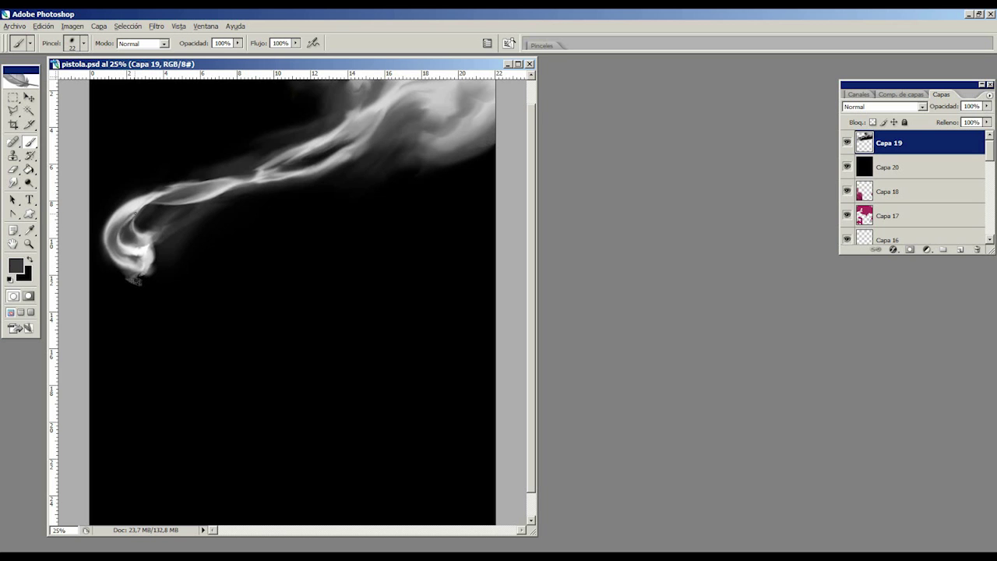
# - Add fine strokes in sampled greys along the inner strand and across the loop's opening
pyautogui.keyDown('alt'); pyautogui.click(117, 232); pyautogui.keyUp('alt')
pyautogui.keyDown('alt'); pyautogui.click(120, 240); pyautogui.keyUp('alt')
pyautogui.keyDown('alt'); pyautogui.click(121, 225); pyautogui.keyUp('alt')
pyautogui.keyDown('alt'); pyautogui.click(122, 232); pyautogui.keyUp('alt')
pyautogui.moveTo(126, 222); pyautogui.dragTo(130, 232)
pyautogui.keyDown('alt'); pyautogui.click(142, 176); pyautogui.keyUp('alt')
pyautogui.keyDown('alt'); pyautogui.click(123, 233); pyautogui.keyUp('alt')
pyautogui.moveTo(128, 232); pyautogui.dragTo(131, 221)
# - Blend the loop's outer band down toward its base with fine strokes in sampled greys and near-white
pyautogui.keyDown('alt'); pyautogui.click(114, 236); pyautogui.keyUp('alt')
pyautogui.keyDown('alt'); pyautogui.click(118, 251); pyautogui.keyUp('alt')
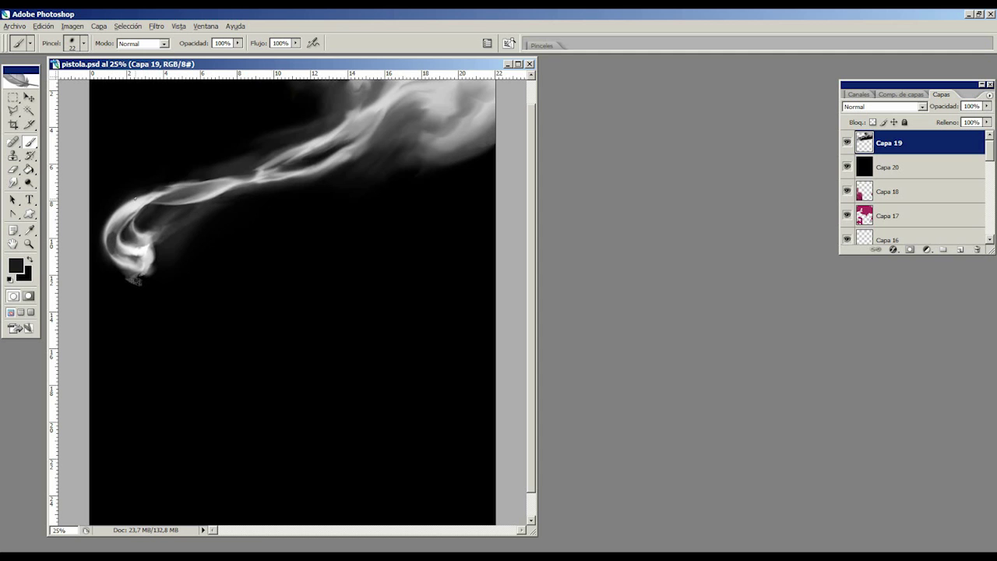
pyautogui.keyDown('alt'); pyautogui.click(121, 221); pyautogui.keyUp('alt')
pyautogui.keyDown('alt'); pyautogui.click(114, 233); pyautogui.keyUp('alt')
pyautogui.moveTo(115, 230); pyautogui.dragTo(120, 255)
pyautogui.keyDown('alt'); pyautogui.click(139, 247); pyautogui.keyUp('alt')
# - Hide the black backing layer Capa 20 and set the smoke layer Capa 19 to the Trama blend mode
pyautogui.hotkey('ctrl', '-')
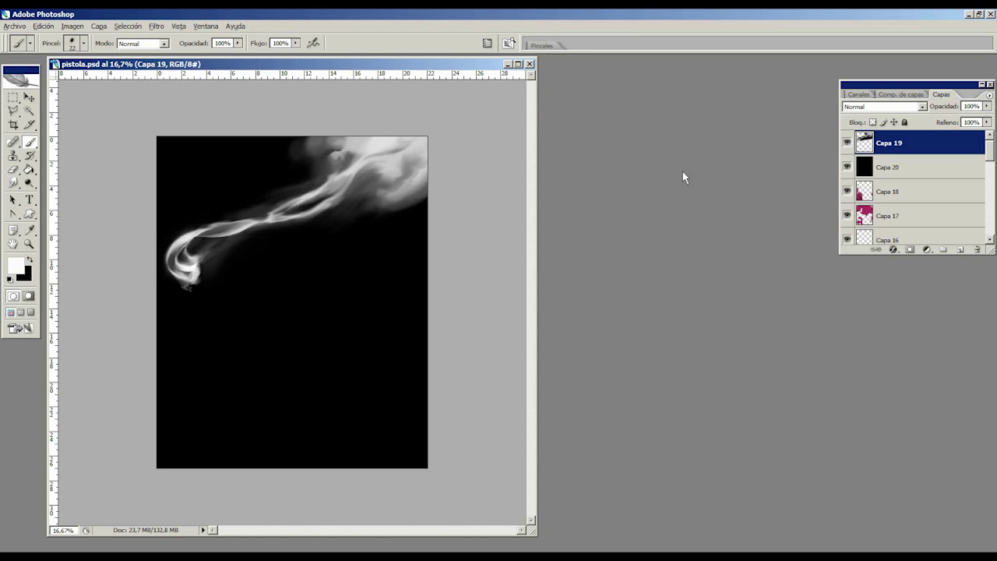
pyautogui.click(848, 167)
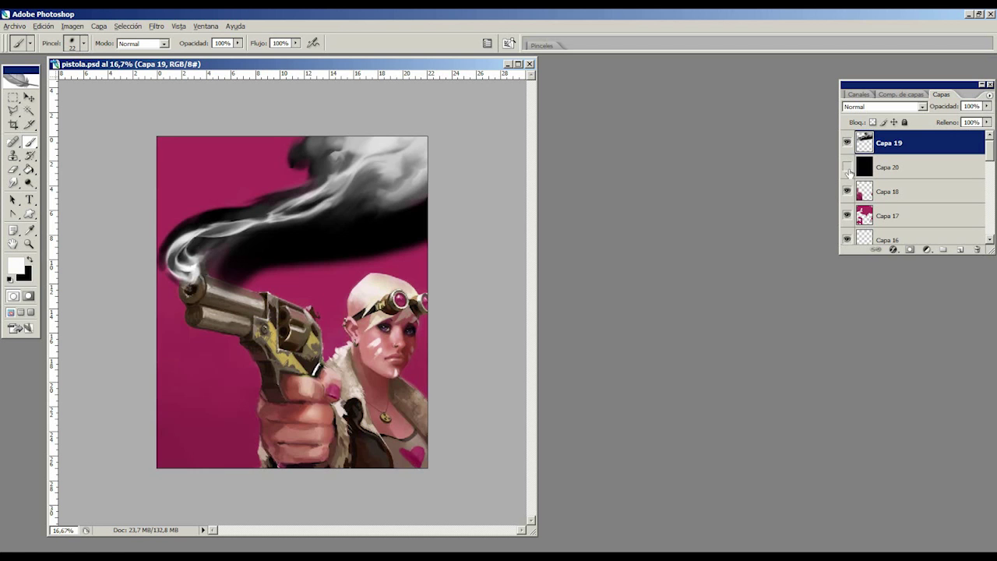
pyautogui.click(920, 108)
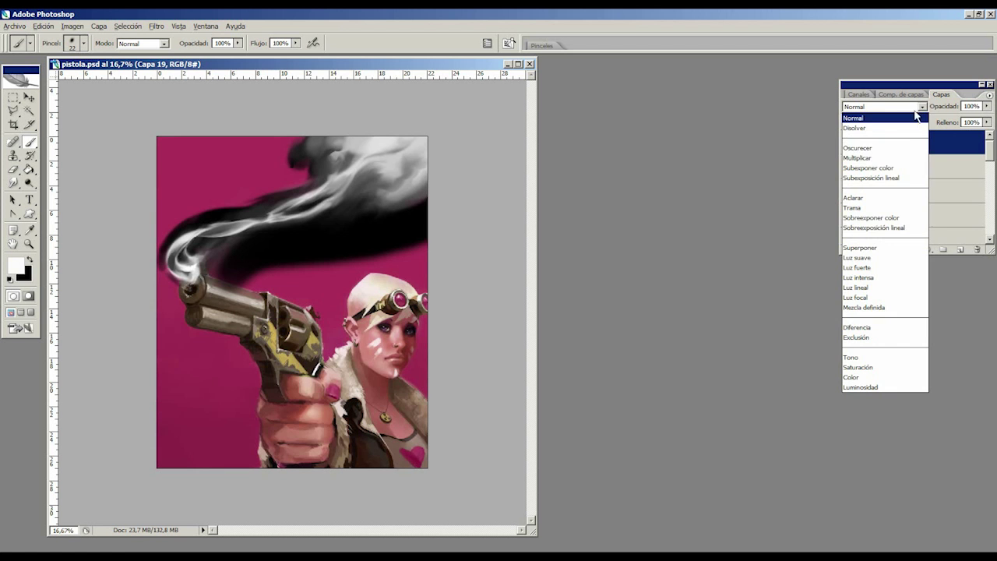
pyautogui.click(863, 208)
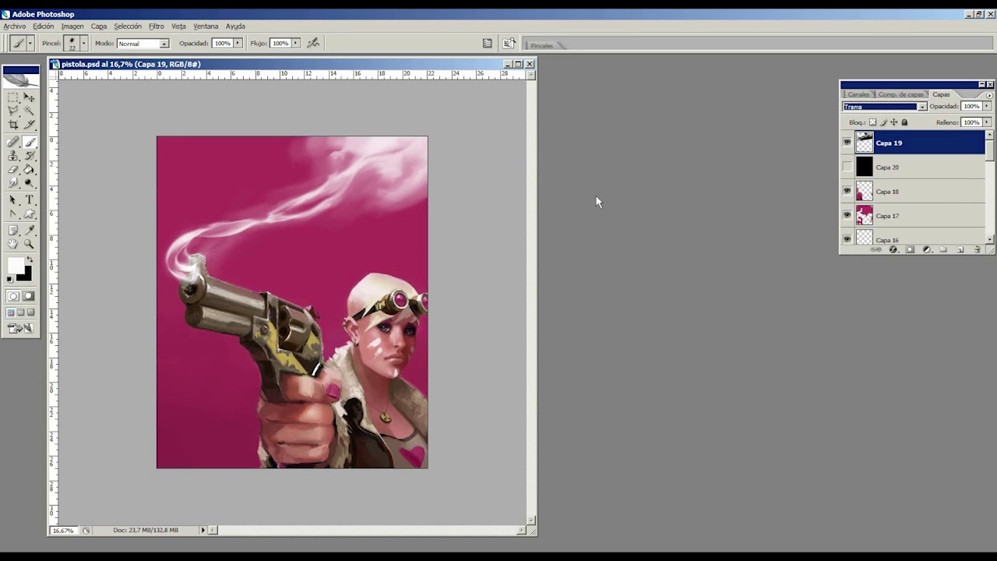
# - Warp the smoke layer with Deformar so the smoke's lower end sits over the revolver's muzzle, and apply it
pyautogui.click(42, 25)
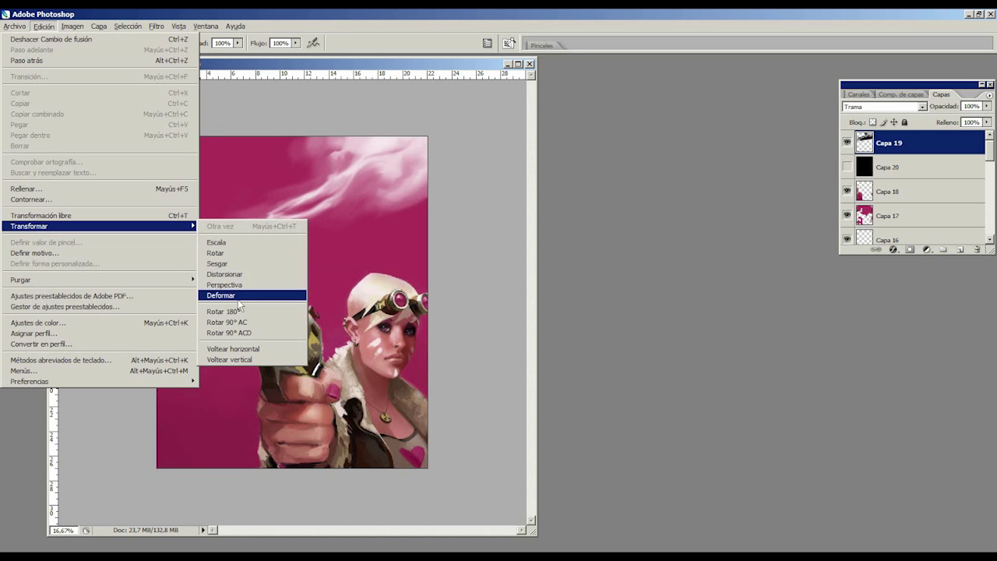
pyautogui.click(236, 296)
pyautogui.moveTo(188, 289); pyautogui.dragTo(191, 299)
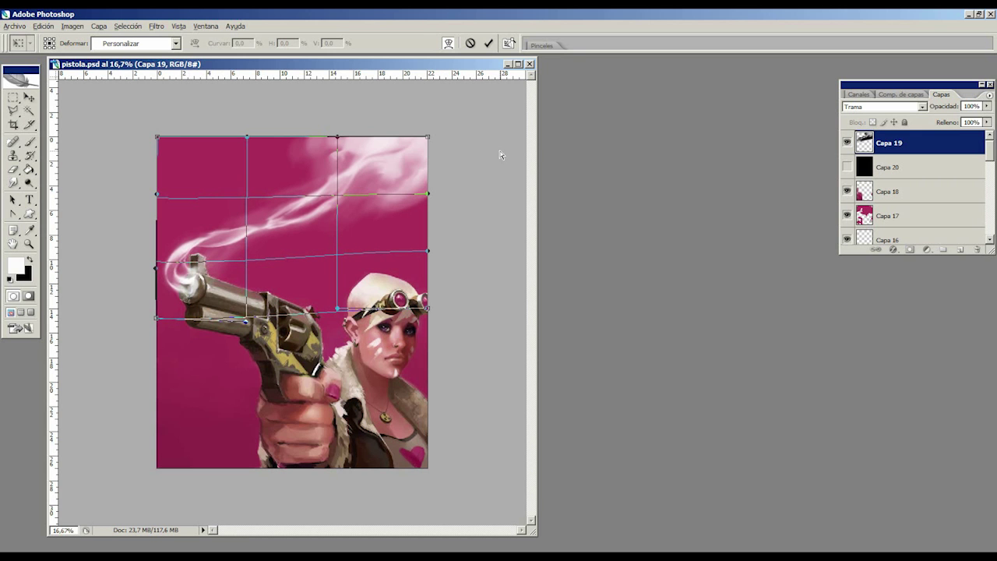
pyautogui.press('b')
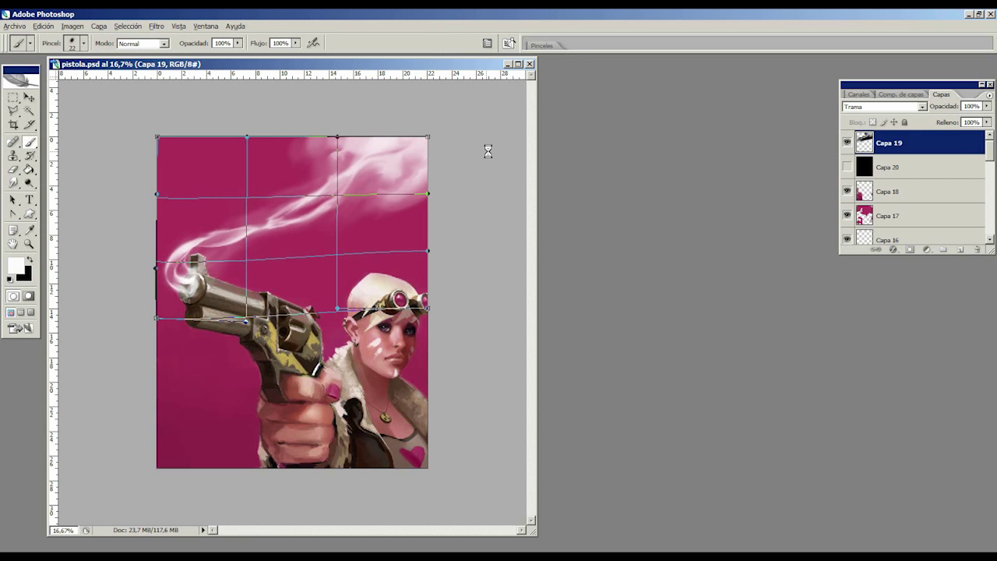
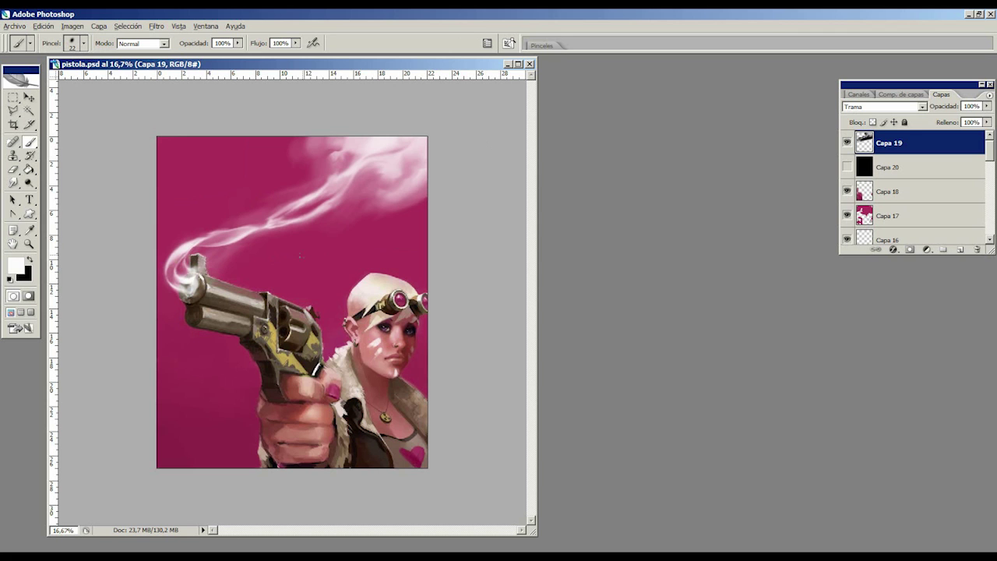
# - Lower the opacity of the smoke layer Capa 19 to 62%
pyautogui.click(986, 106)
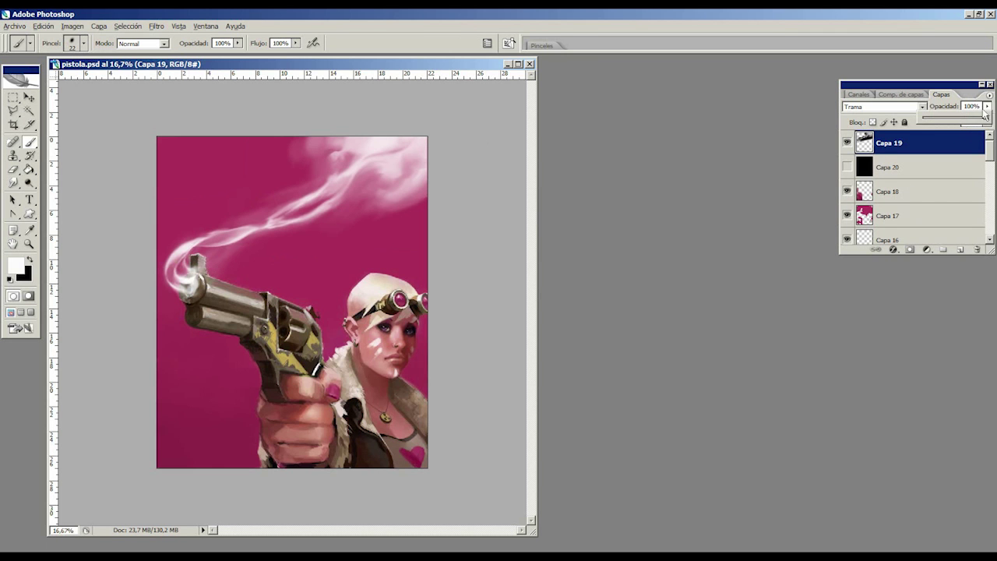
pyautogui.moveTo(985, 114); pyautogui.dragTo(959, 123)
pyautogui.moveTo(961, 124); pyautogui.dragTo(963, 121)
pyautogui.click(665, 203)
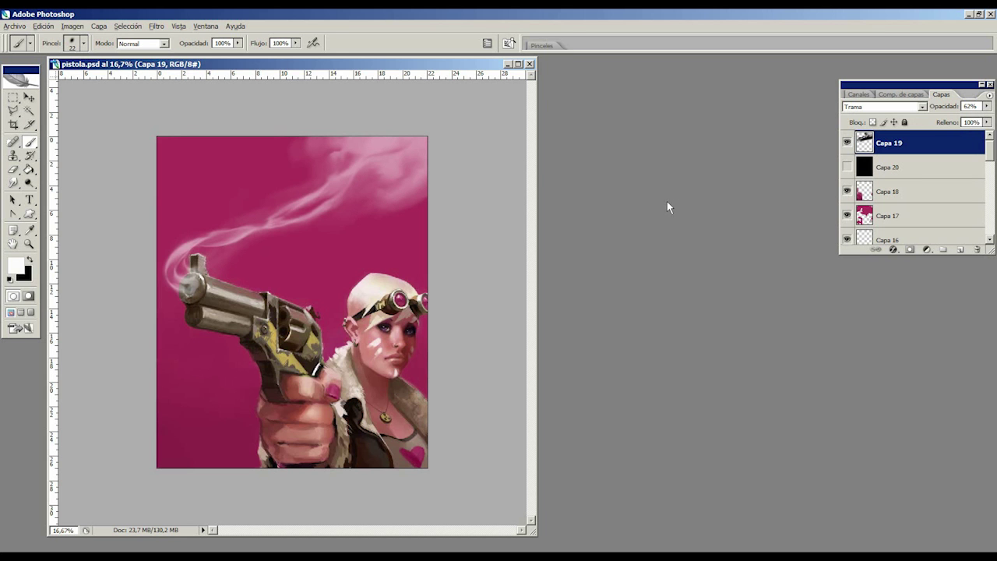
pyautogui.hotkey('ctrl', '-')
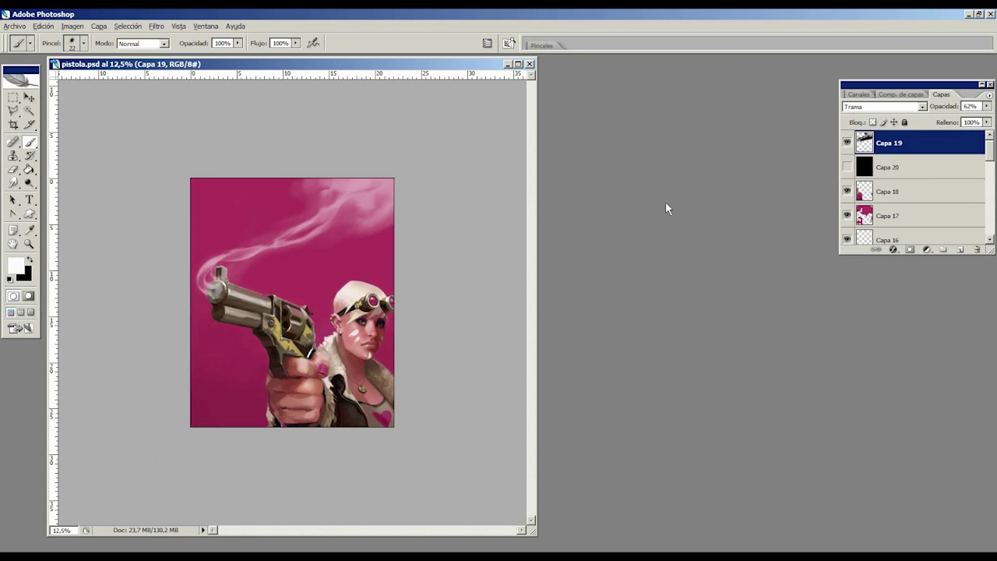
# - Add a new layer above the smoke layer and start repainting the upper barrel's muzzle with sampled gun colours
pyautogui.click(960, 251)
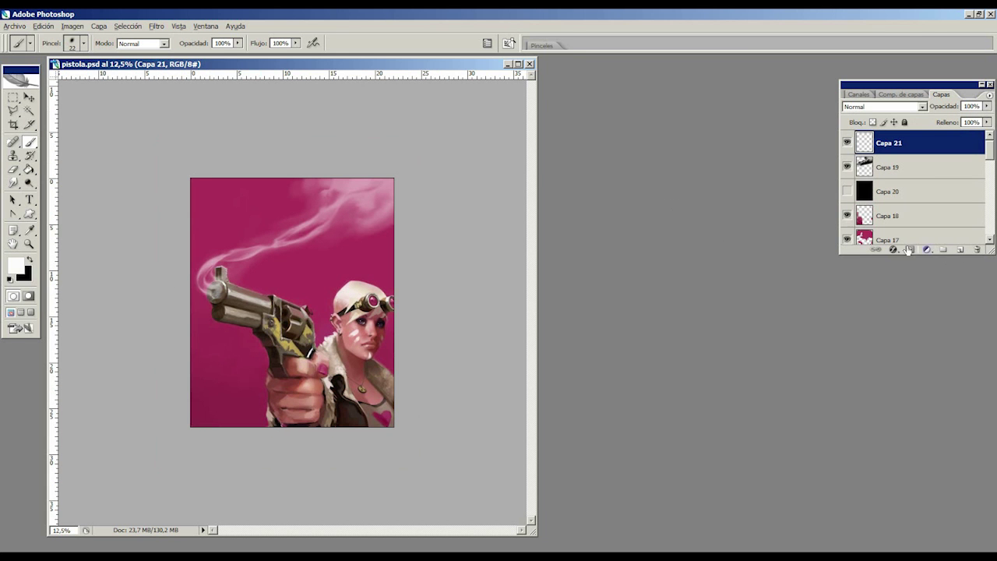
pyautogui.hotkey('ctrl', '+')
pyautogui.hotkey('ctrl', '+')
pyautogui.hotkey('ctrl', '+')
pyautogui.moveTo(131, 272); pyautogui.dragTo(169, 274)
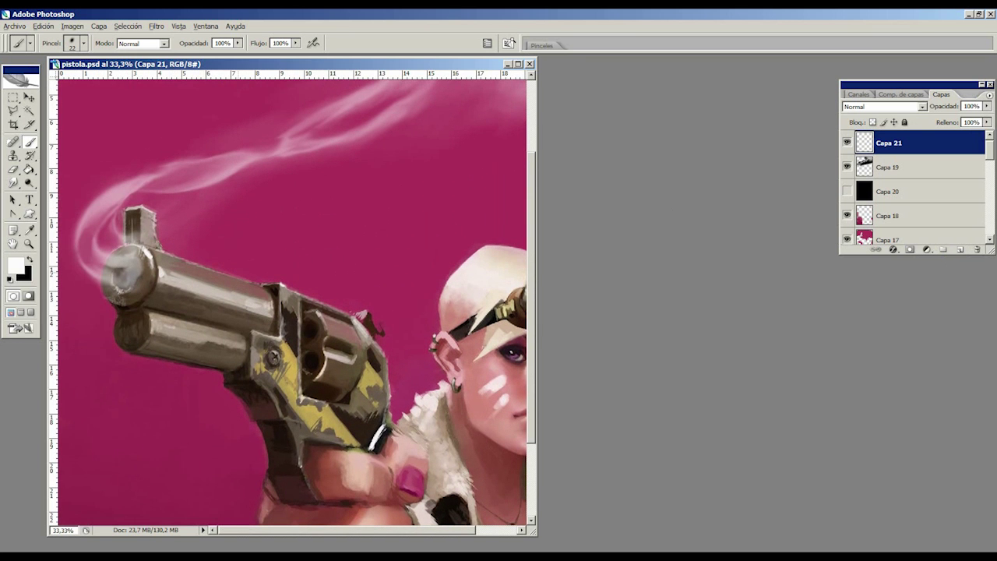
pyautogui.keyDown('alt'); pyautogui.click(293, 323); pyautogui.keyUp('alt')
pyautogui.keyDown('alt'); pyautogui.click(117, 276); pyautogui.keyUp('alt')
pyautogui.keyDown('alt'); pyautogui.click(142, 275); pyautogui.keyUp('alt')
# - Paint the muzzle's dark bore opening and the surrounding face with sampled browns and greys
pyautogui.keyDown('alt'); pyautogui.click(139, 272); pyautogui.keyUp('alt')
pyautogui.keyDown('alt'); pyautogui.click(143, 274); pyautogui.keyUp('alt')
pyautogui.keyDown('alt'); pyautogui.click(134, 253); pyautogui.keyUp('alt')
pyautogui.keyDown('alt'); pyautogui.click(122, 272); pyautogui.keyUp('alt')
pyautogui.keyDown('alt'); pyautogui.click(120, 275); pyautogui.keyUp('alt')
pyautogui.moveTo(119, 274); pyautogui.dragTo(130, 278)
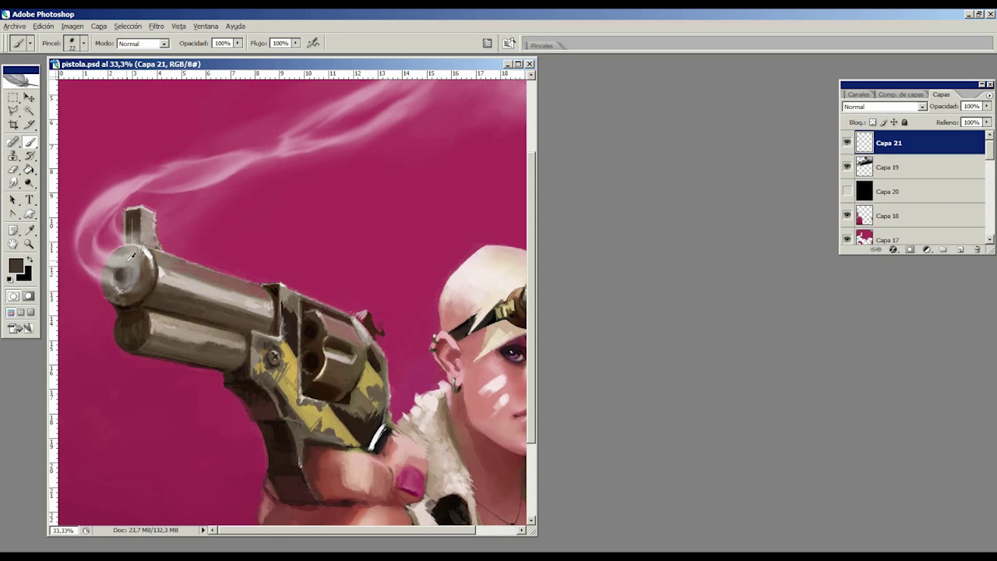
# - Define the rim around the bore opening with short strokes of sampled brown and grey
pyautogui.keyDown('alt'); pyautogui.click(128, 261); pyautogui.keyUp('alt')
pyautogui.keyDown('alt'); pyautogui.click(112, 279); pyautogui.keyUp('alt')
pyautogui.moveTo(117, 283); pyautogui.dragTo(111, 279)
pyautogui.keyDown('alt'); pyautogui.click(123, 273); pyautogui.keyUp('alt')
pyautogui.moveTo(125, 281); pyautogui.dragTo(124, 283)
# - Touch up the muzzle's outer edge and upper face with sampled highlight and grey tones
pyautogui.keyDown('alt'); pyautogui.click(136, 268); pyautogui.keyUp('alt')
pyautogui.keyDown('alt'); pyautogui.click(153, 247); pyautogui.keyUp('alt')
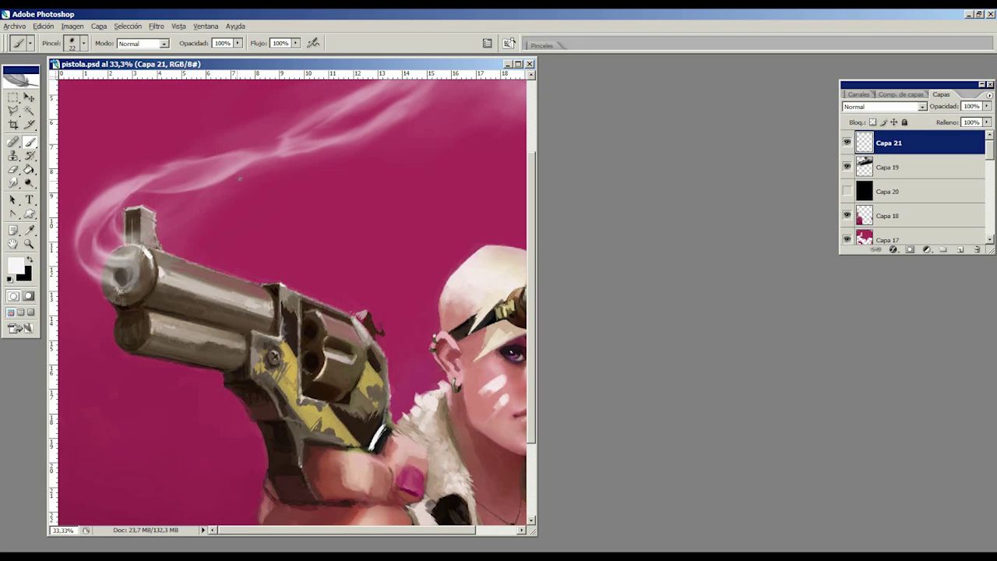
pyautogui.keyDown('alt'); pyautogui.click(141, 253); pyautogui.keyUp('alt')
pyautogui.keyDown('alt'); pyautogui.click(147, 267); pyautogui.keyUp('alt')
pyautogui.keyDown('alt'); pyautogui.click(140, 270); pyautogui.keyUp('alt')
pyautogui.keyDown('alt'); pyautogui.click(142, 267); pyautogui.keyUp('alt')
pyautogui.hotkey('ctrl', '-')
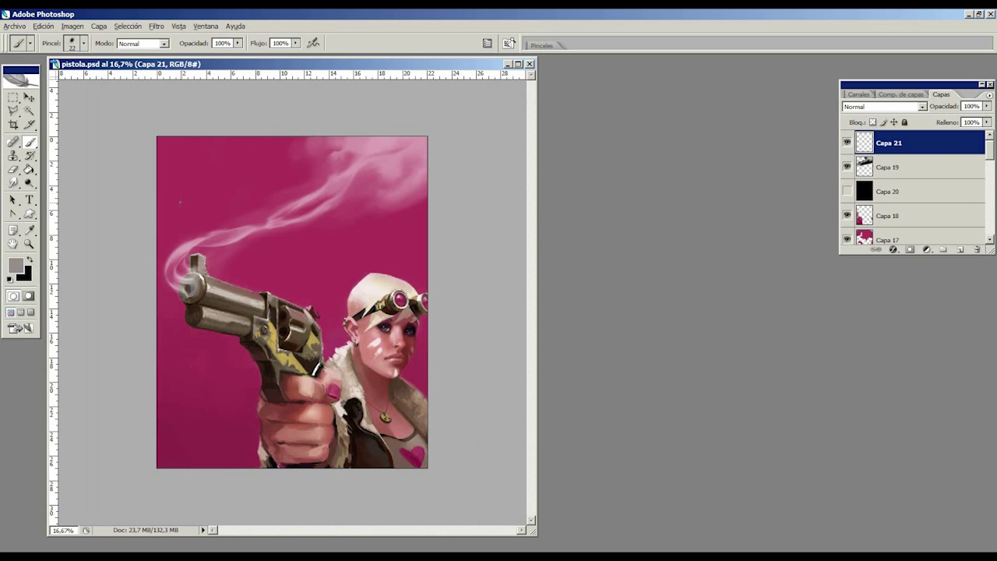
# - Blend smoky grey strokes over the bore opening with tones sampled around the muzzle
pyautogui.hotkey('ctrl', '+')
pyautogui.keyDown('alt'); pyautogui.click(145, 273); pyautogui.keyUp('alt')
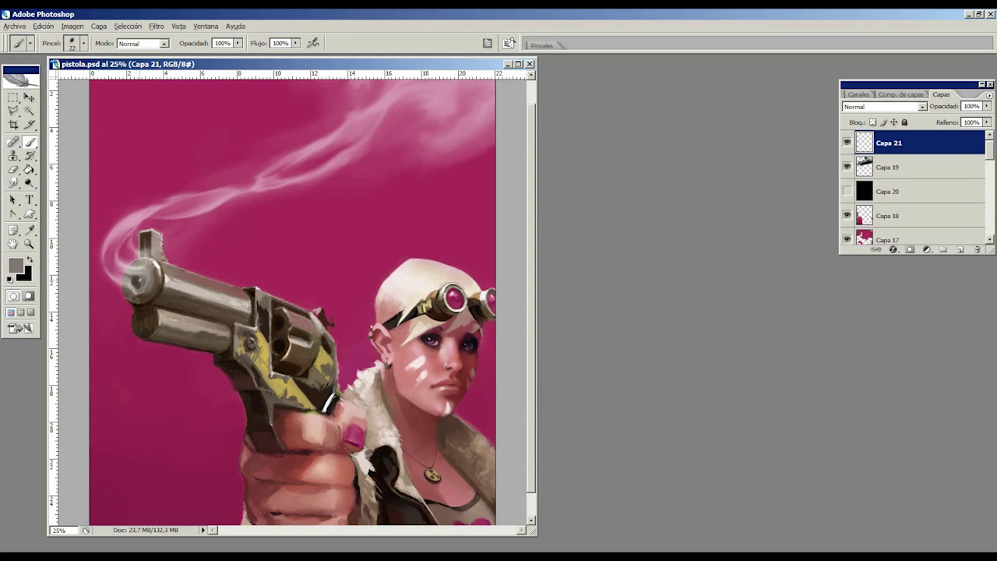
pyautogui.keyDown('alt'); pyautogui.click(134, 277); pyautogui.keyUp('alt')
pyautogui.moveTo(131, 277); pyautogui.dragTo(138, 284)
pyautogui.keyDown('alt'); pyautogui.click(136, 282); pyautogui.keyUp('alt')
pyautogui.keyDown('alt'); pyautogui.click(141, 277); pyautogui.keyUp('alt')
pyautogui.keyDown('alt'); pyautogui.click(136, 283); pyautogui.keyUp('alt')
pyautogui.hotkey('ctrl', '-')
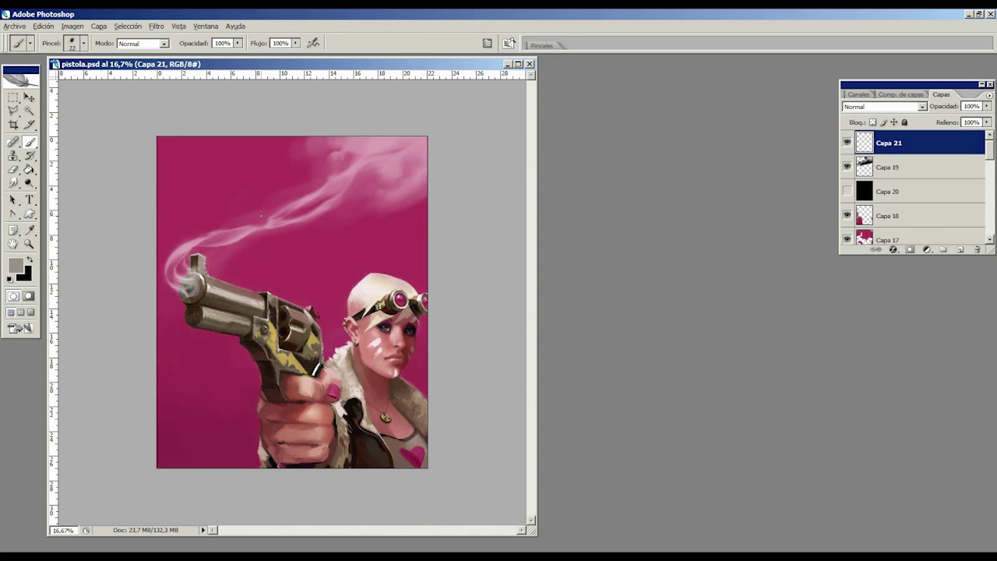